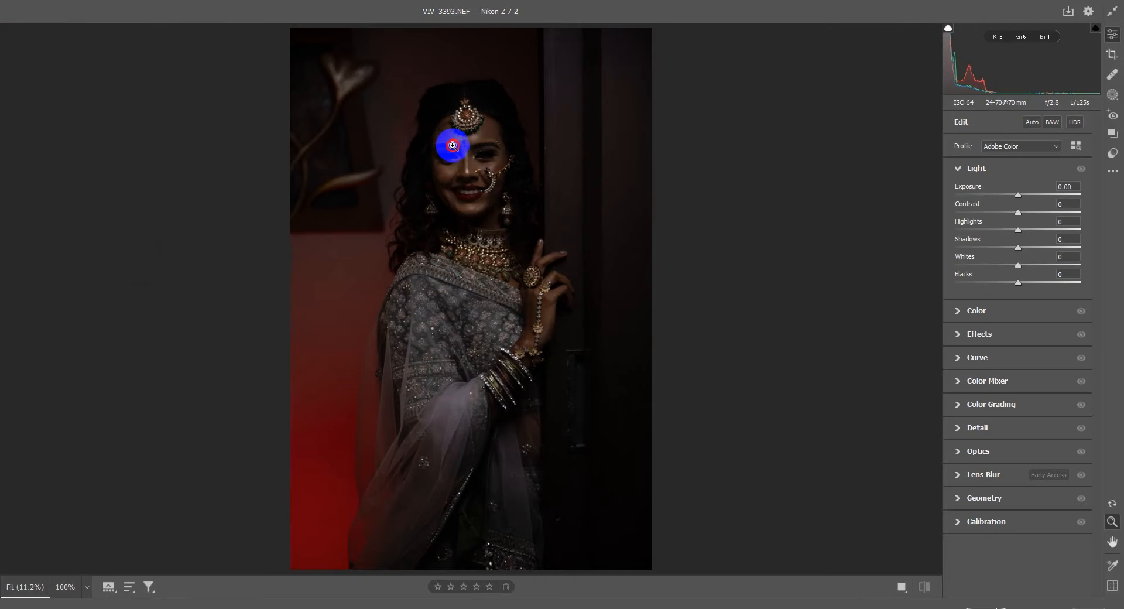
# Brighten the dark portrait with exposure +2.10, contrast -36, highlights -64 and shadows +23.
pyautogui.click(452, 144)
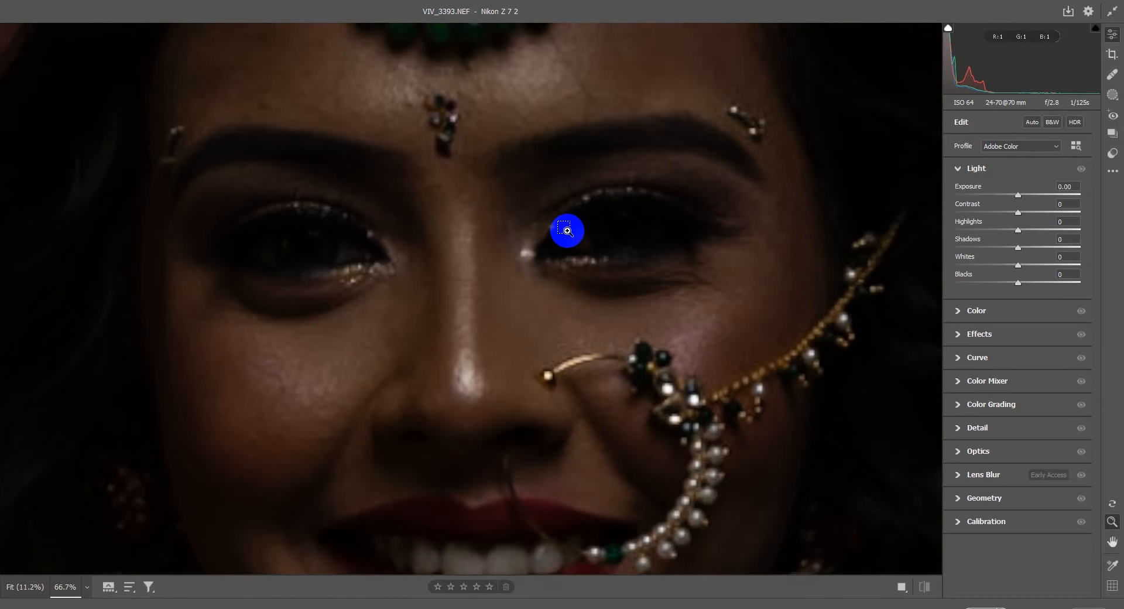
pyautogui.scroll(-5, 566, 231)
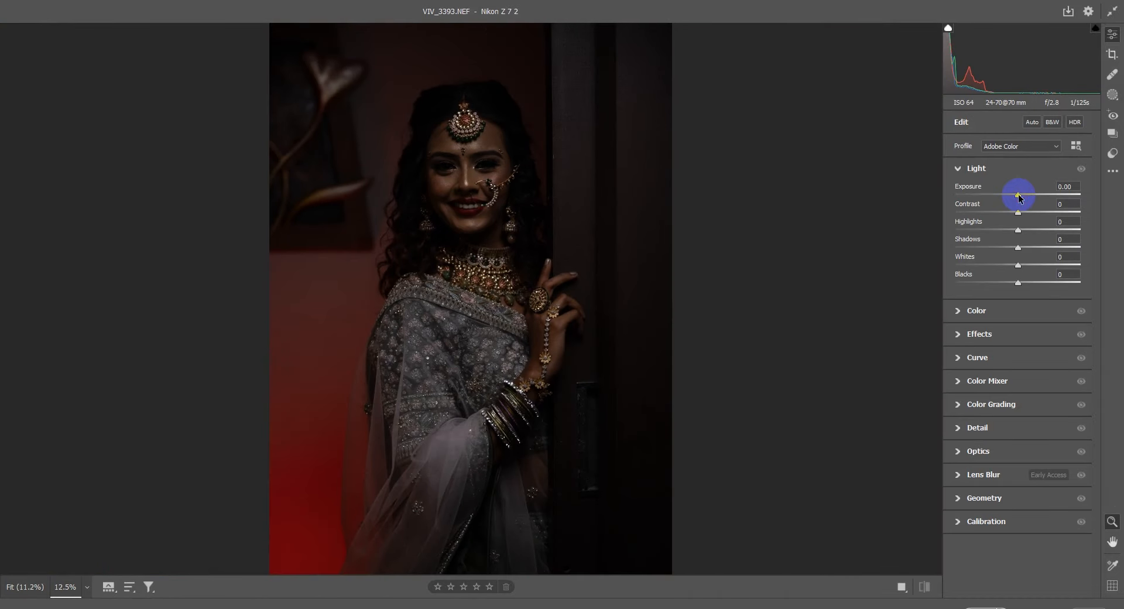
pyautogui.moveTo(1019, 197); pyautogui.dragTo(979, 230)
pyautogui.click(1045, 195)
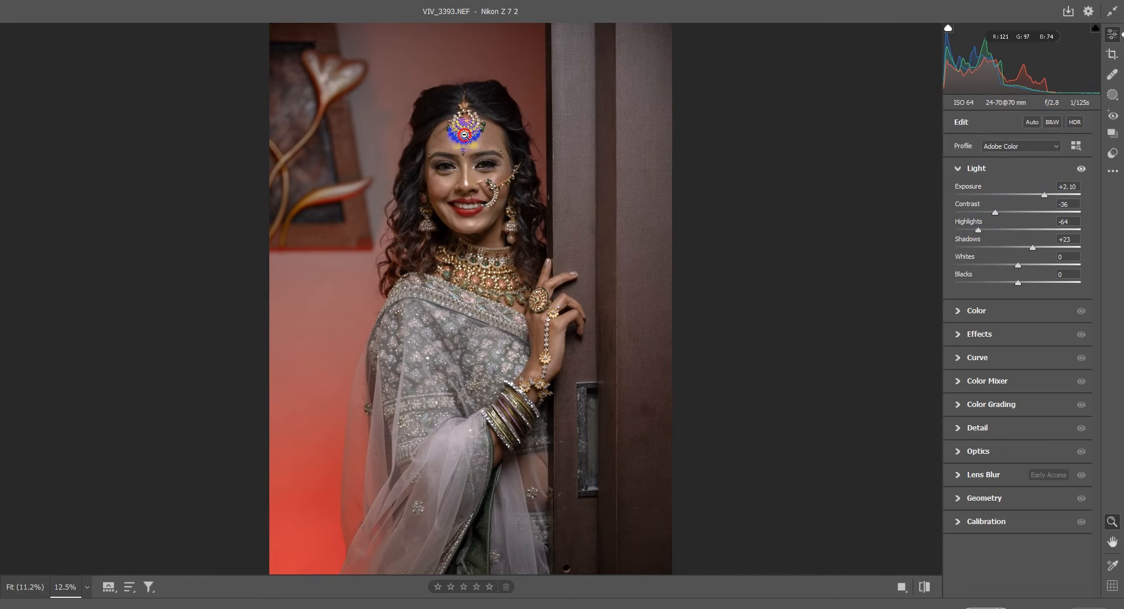
# Set the portrait's vibrance to +24 and its sharpening to 59 with masking at 77.
pyautogui.scroll(3, 529, 263)
pyautogui.scroll(-4, 454, 221)
pyautogui.moveTo(464, 336); pyautogui.dragTo(466, 349)
pyautogui.click(958, 317)
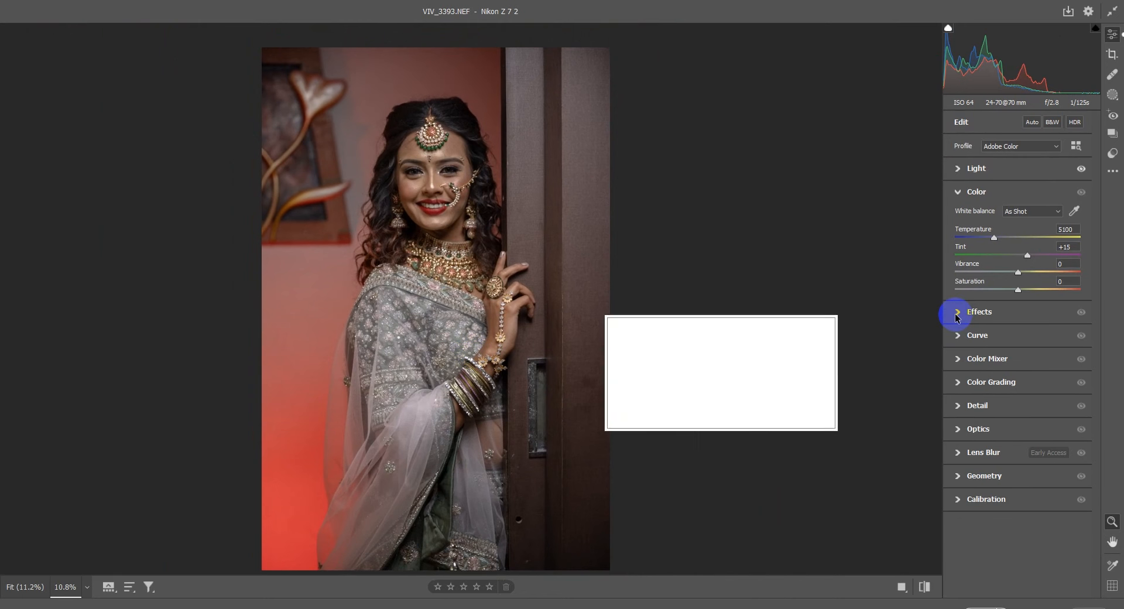
pyautogui.moveTo(1018, 271)
pyautogui.mouseDown()
pyautogui.moveTo(1047, 272)
pyautogui.moveTo(1035, 274)
pyautogui.mouseUp()
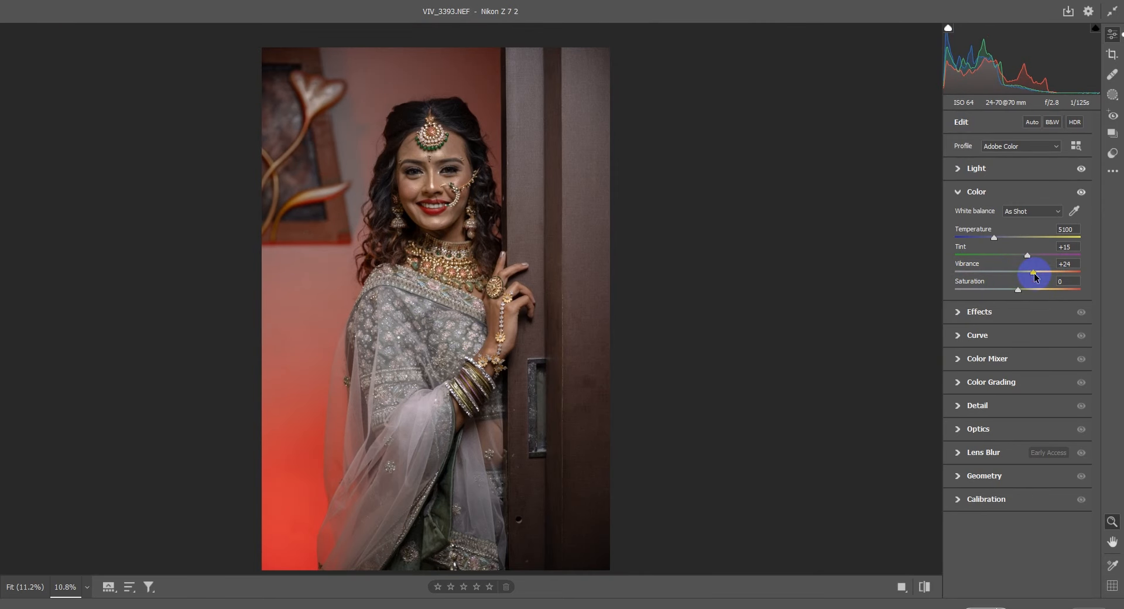
pyautogui.click(959, 193)
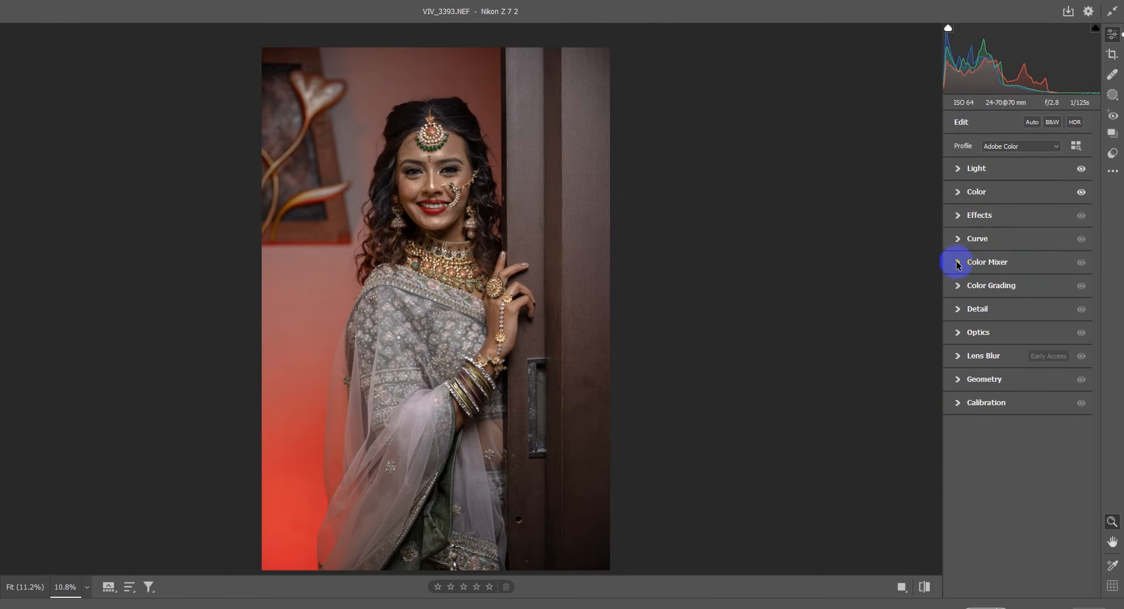
pyautogui.click(956, 310)
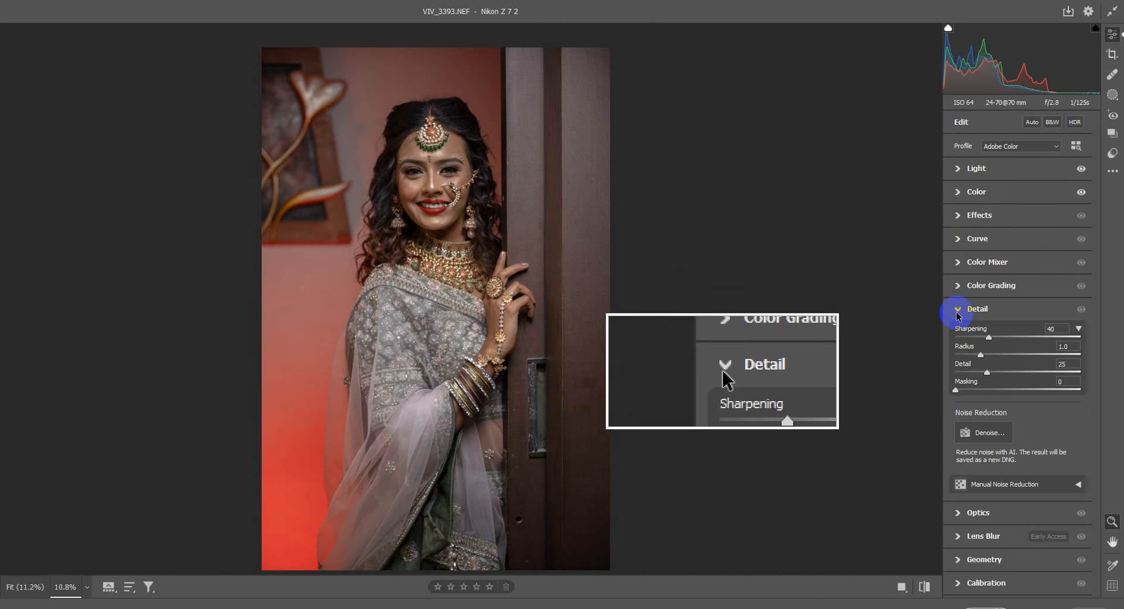
pyautogui.moveTo(955, 390); pyautogui.dragTo(985, 390)
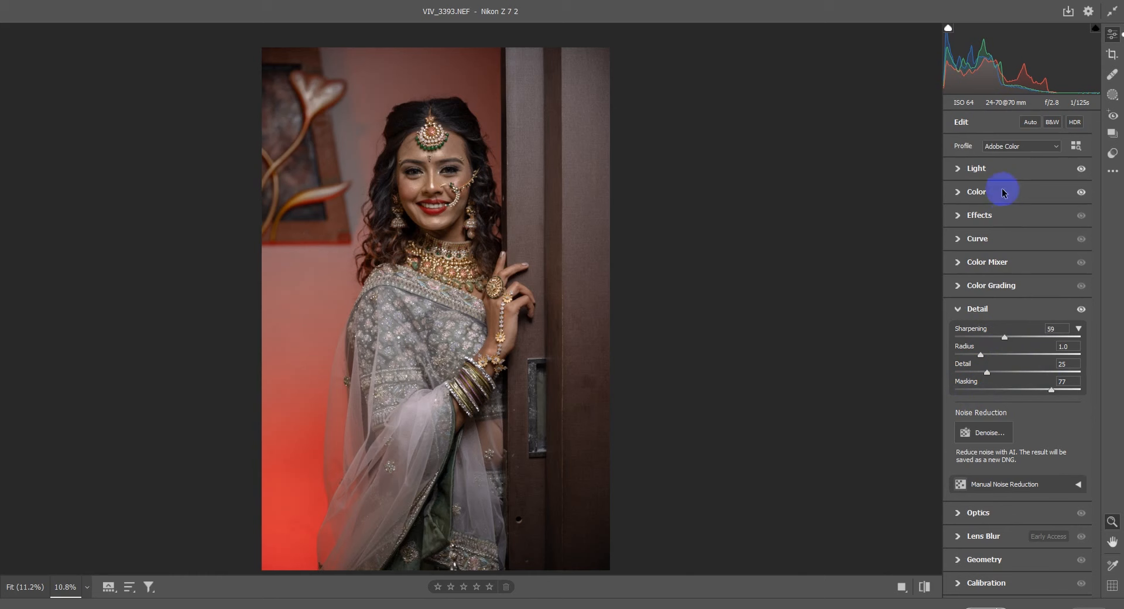
# Raise the exposure slightly further and open the developed raw photo in Photoshop.
pyautogui.click(994, 170)
pyautogui.moveTo(1045, 195); pyautogui.dragTo(1049, 195)
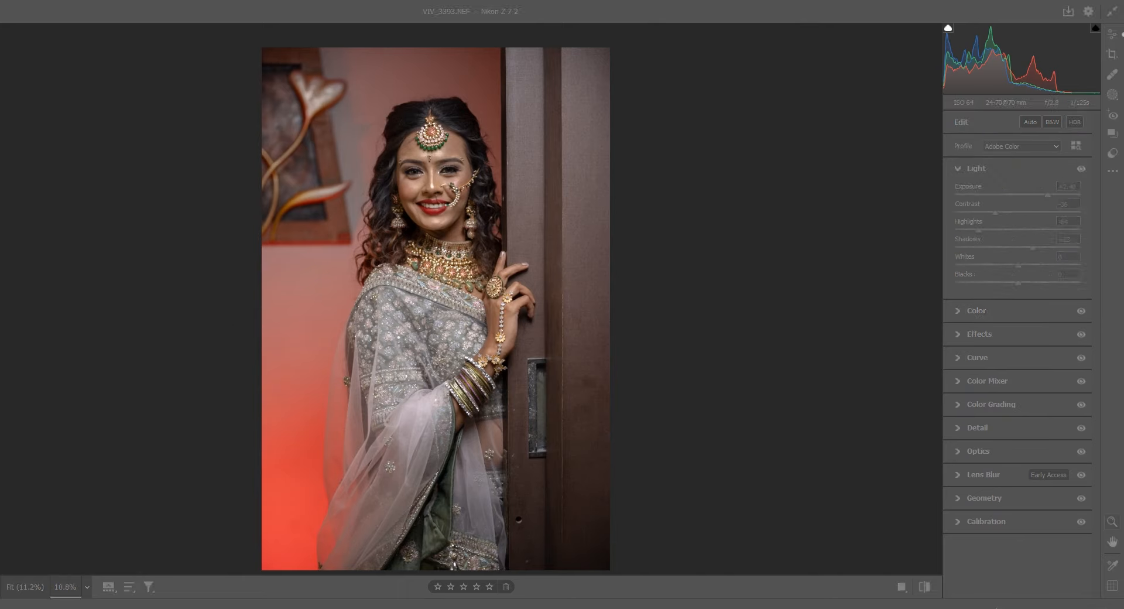
pyautogui.press('Return')
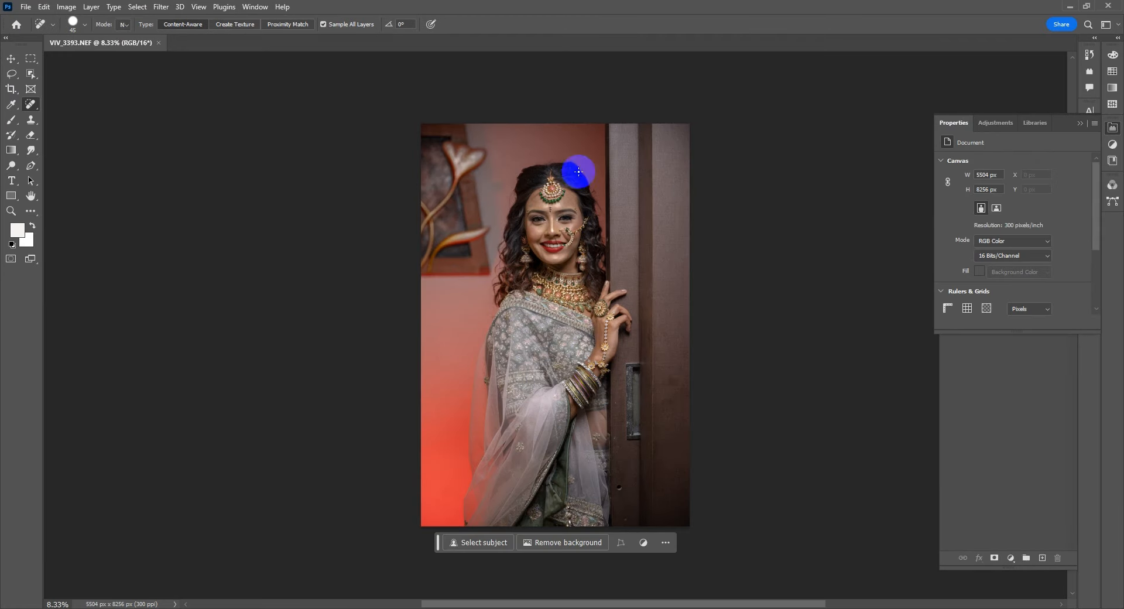
# Select the full-height strip along the door's right edge and run Generative Fill on it with the prompt ".".
pyautogui.click(10, 59)
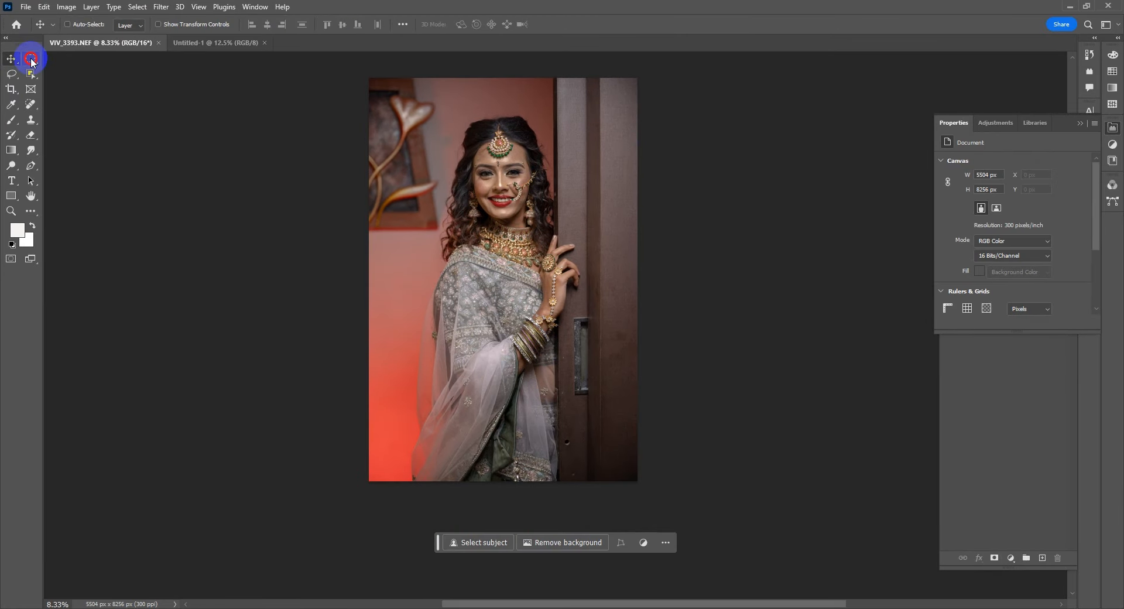
pyautogui.click(31, 61)
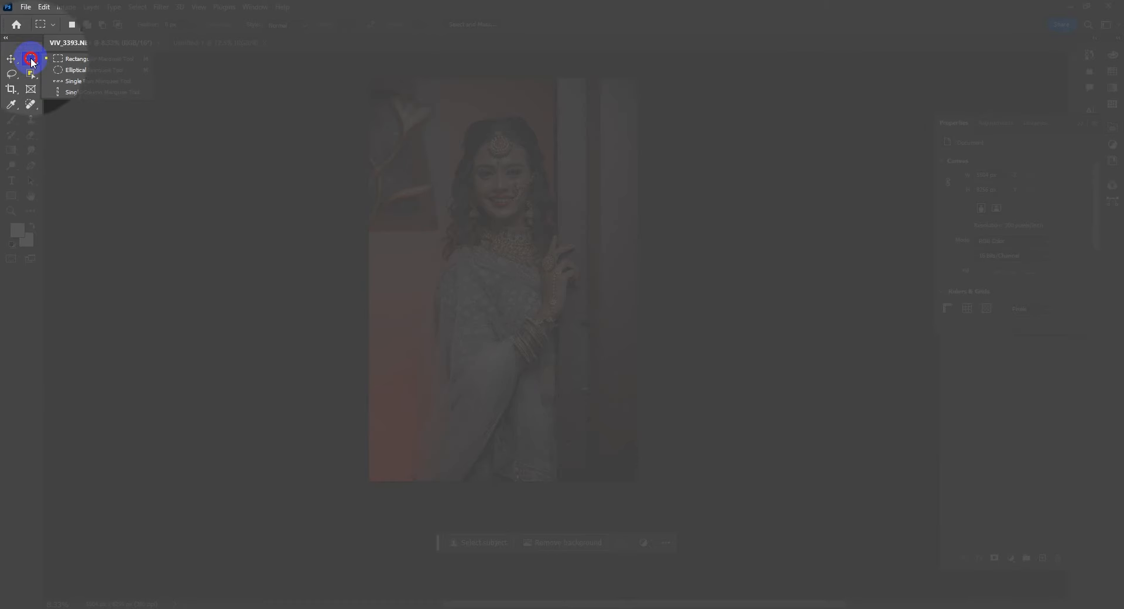
pyautogui.click(69, 61)
pyautogui.moveTo(576, 69); pyautogui.dragTo(700, 516)
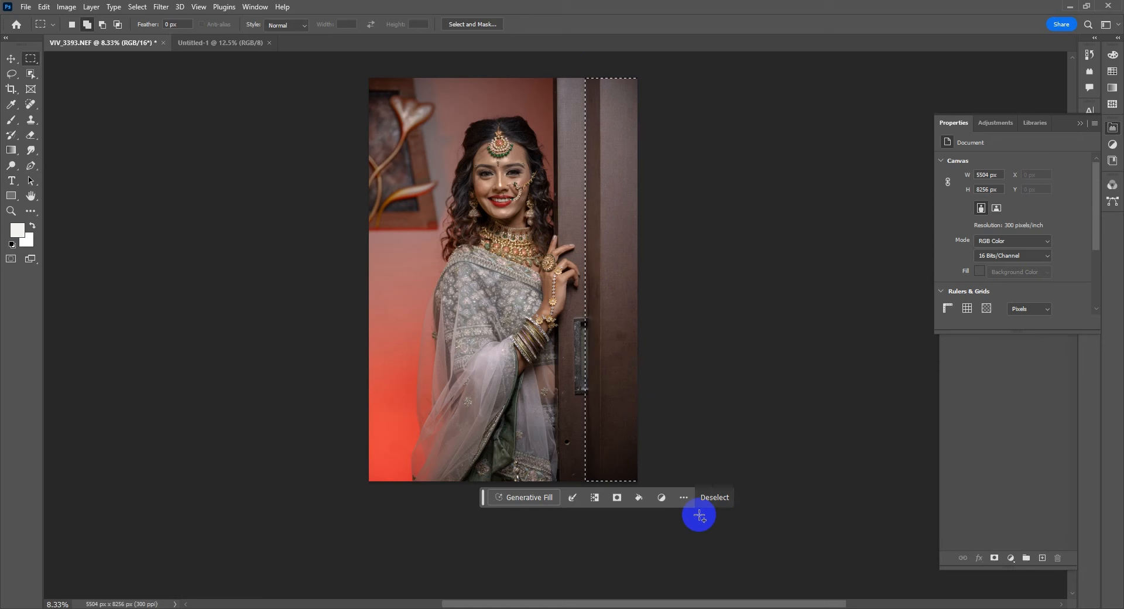
pyautogui.click(525, 497)
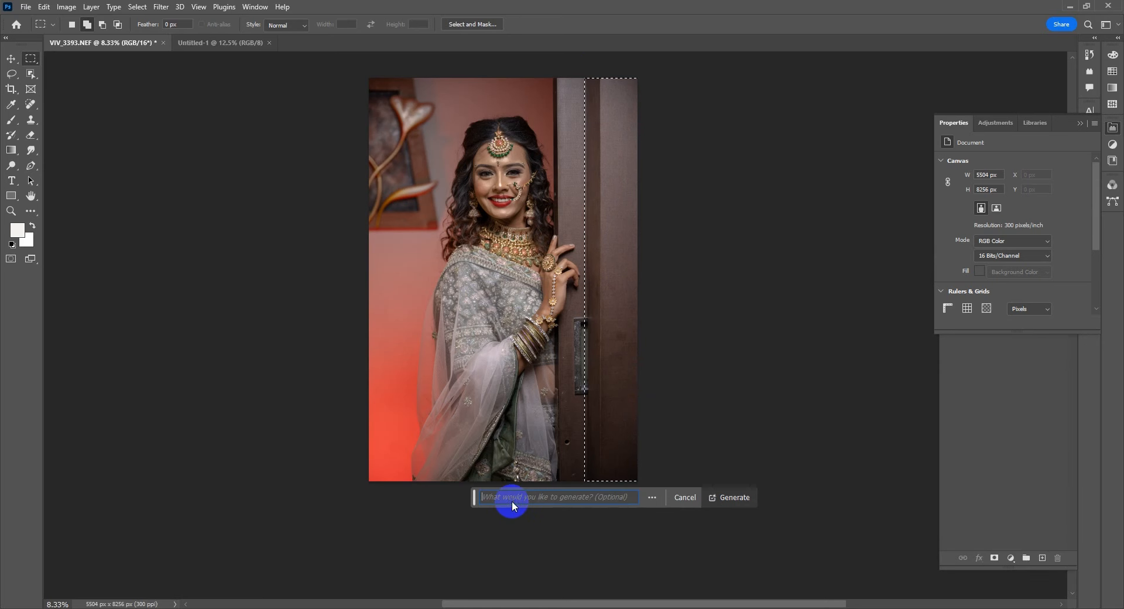
pyautogui.write('.')
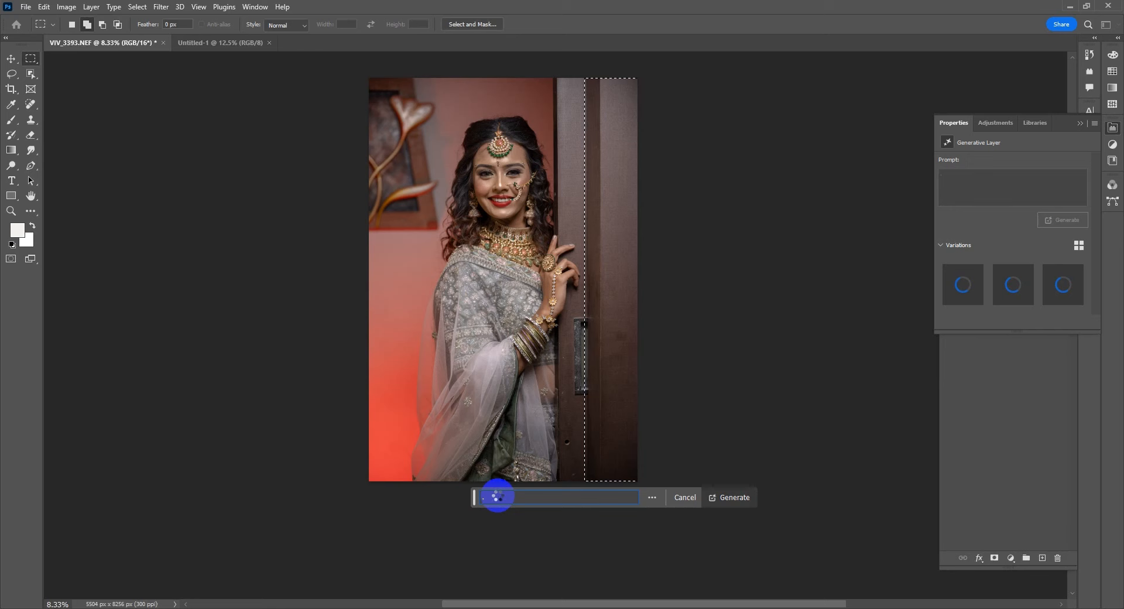
# Compare the generated door variations and keep the third one.
pyautogui.click(1018, 293)
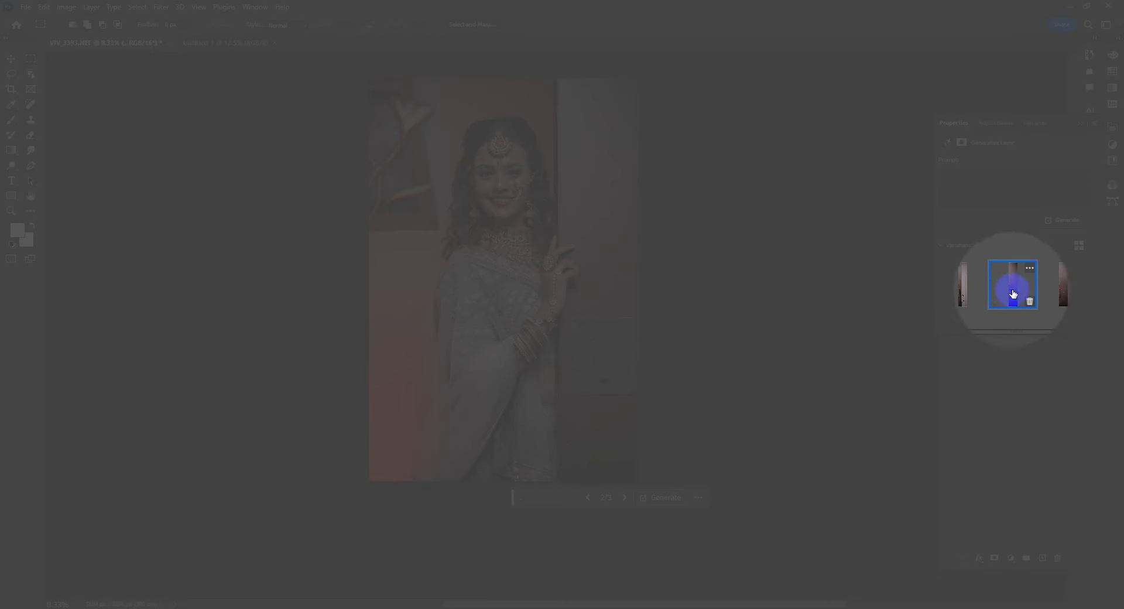
pyautogui.click(1063, 288)
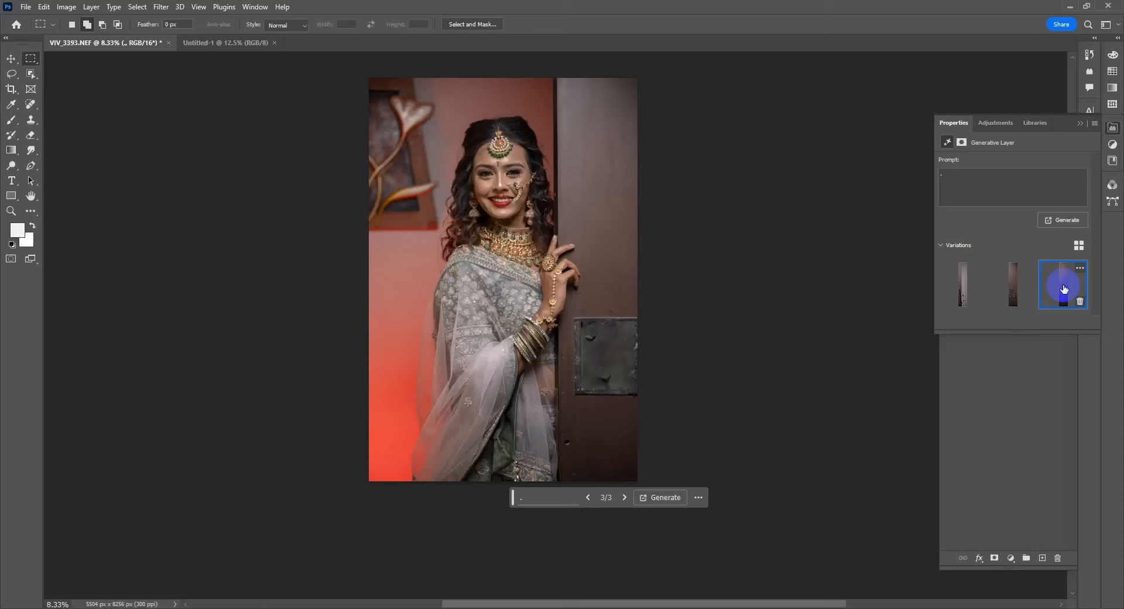
pyautogui.click(1016, 287)
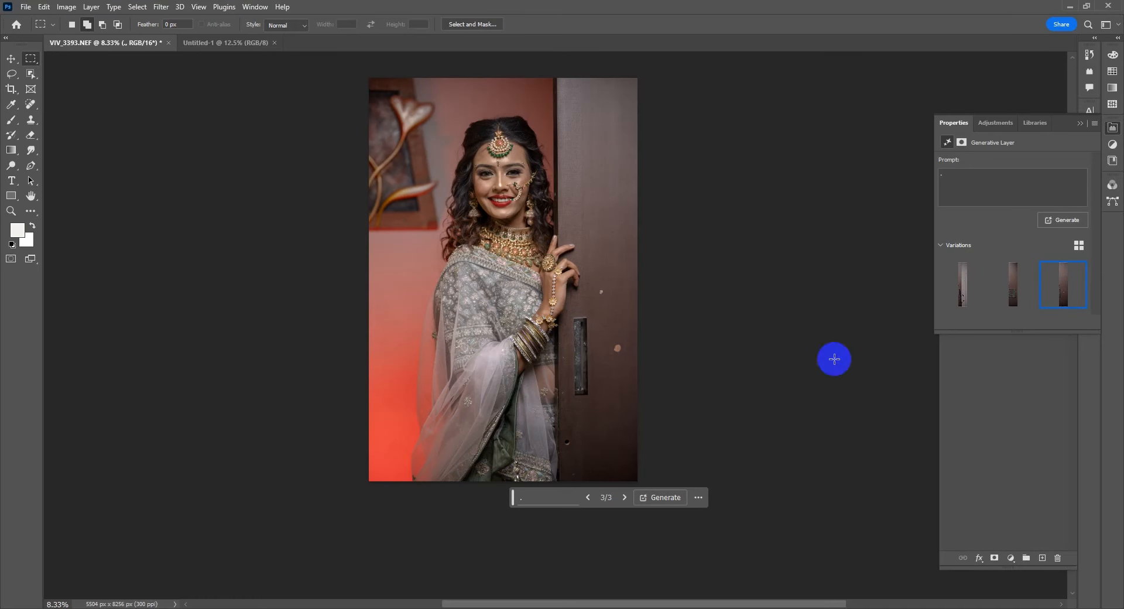
# Choose the Remove Tool and stamp all visible layers into a new merged layer.
pyautogui.moveTo(31, 104); pyautogui.dragTo(91, 116)
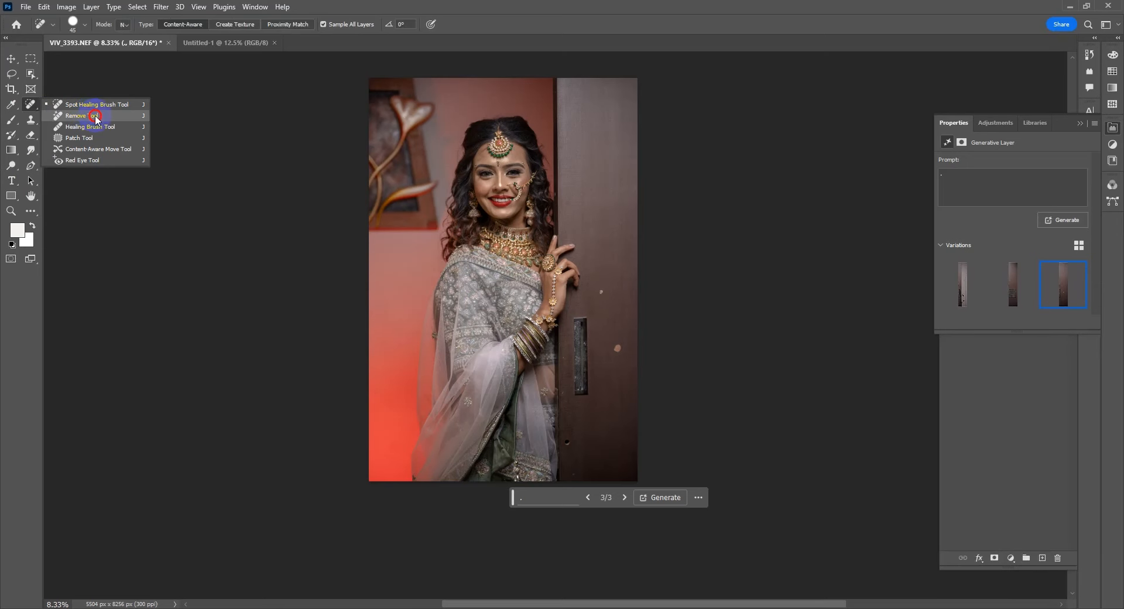
pyautogui.moveTo(97, 119); pyautogui.dragTo(97, 118)
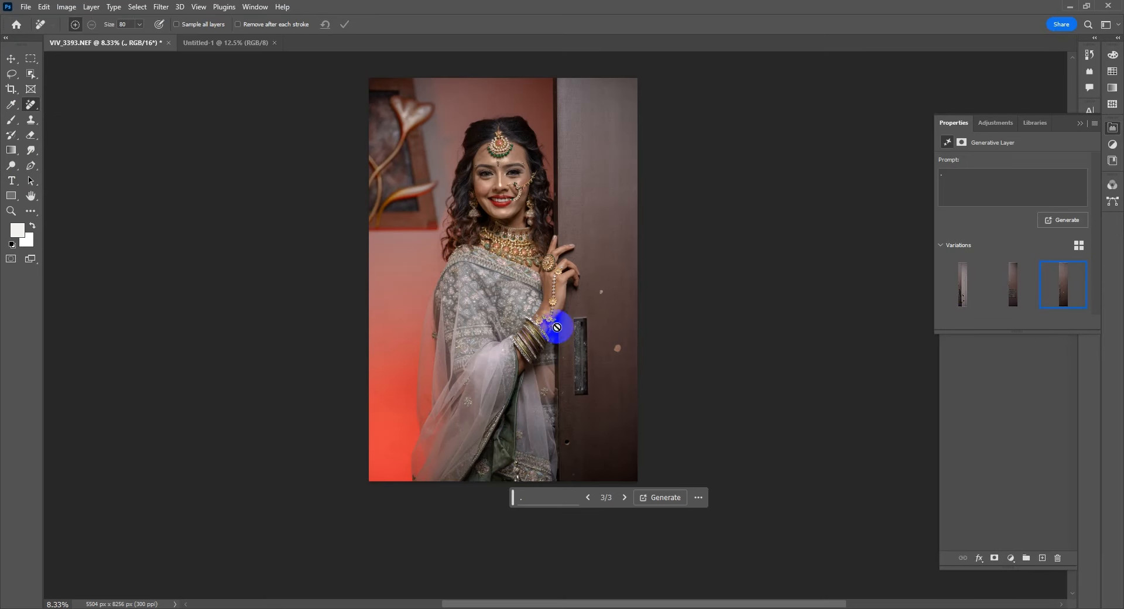
pyautogui.hotkey('ctrl', 'shift', 'alt', 'e')
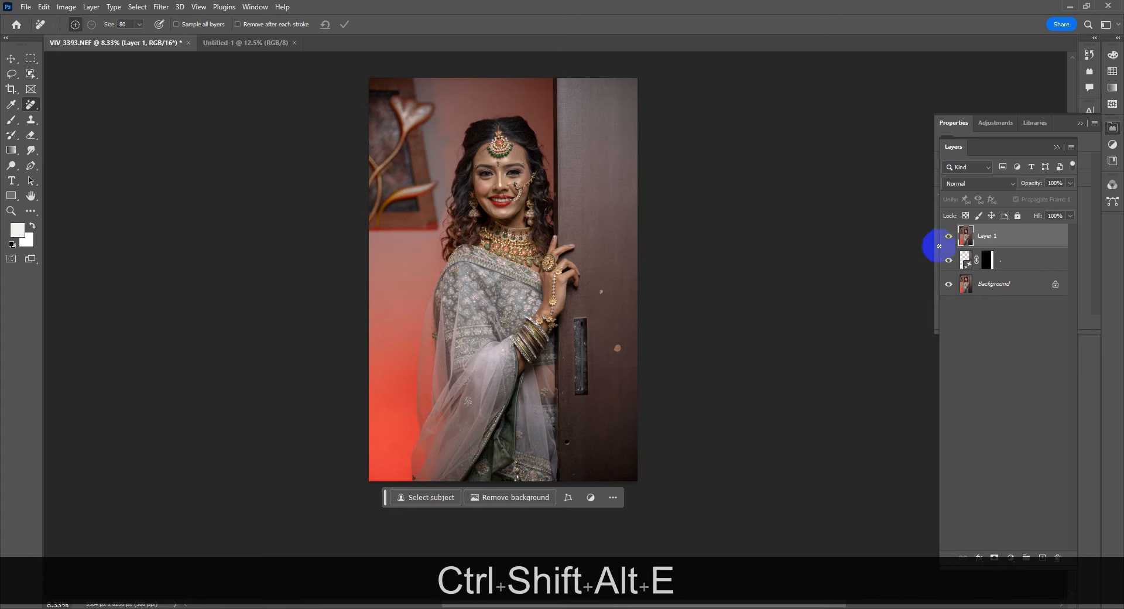
# Remove the light spots, the recessed handle and the small lower marks from the door, using Remove Tool brush sizes from 500 down to 250.
pyautogui.press(']')
pyautogui.press(']')
pyautogui.press(']')
pyautogui.press(']')
pyautogui.press(']')
pyautogui.press(']')
pyautogui.press(']')
pyautogui.press(']')
pyautogui.press(']')
pyautogui.press(']')
pyautogui.press(']')
pyautogui.press(']')
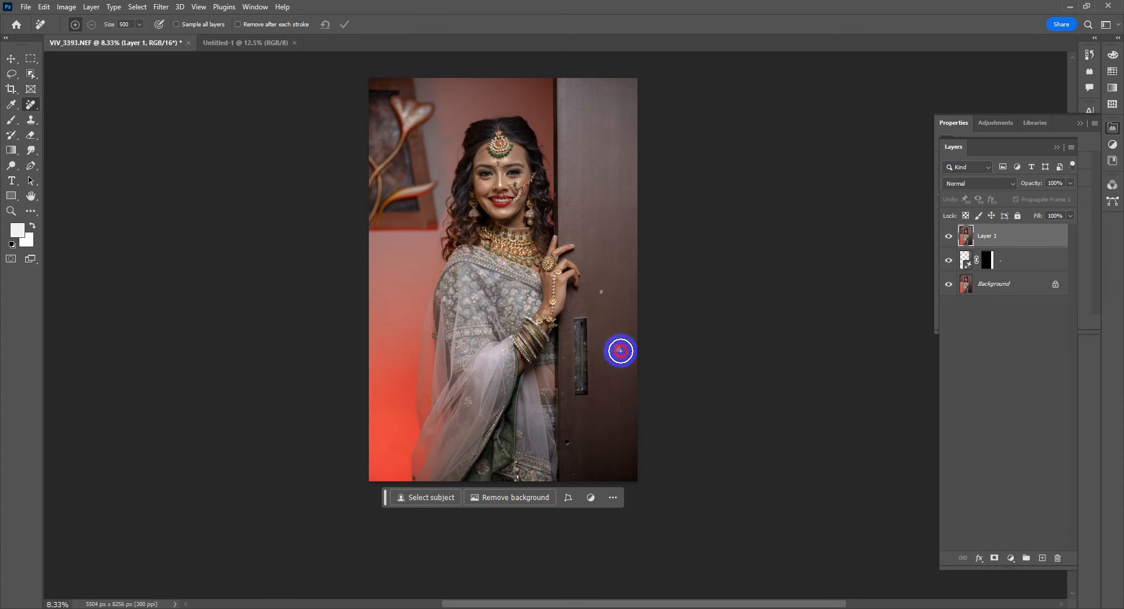
pyautogui.click(617, 347)
pyautogui.press('[')
pyautogui.click(602, 293)
pyautogui.moveTo(578, 319); pyautogui.dragTo(579, 395)
pyautogui.press('[')
pyautogui.press('[')
pyautogui.press('[')
pyautogui.click(568, 443)
pyautogui.click(574, 478)
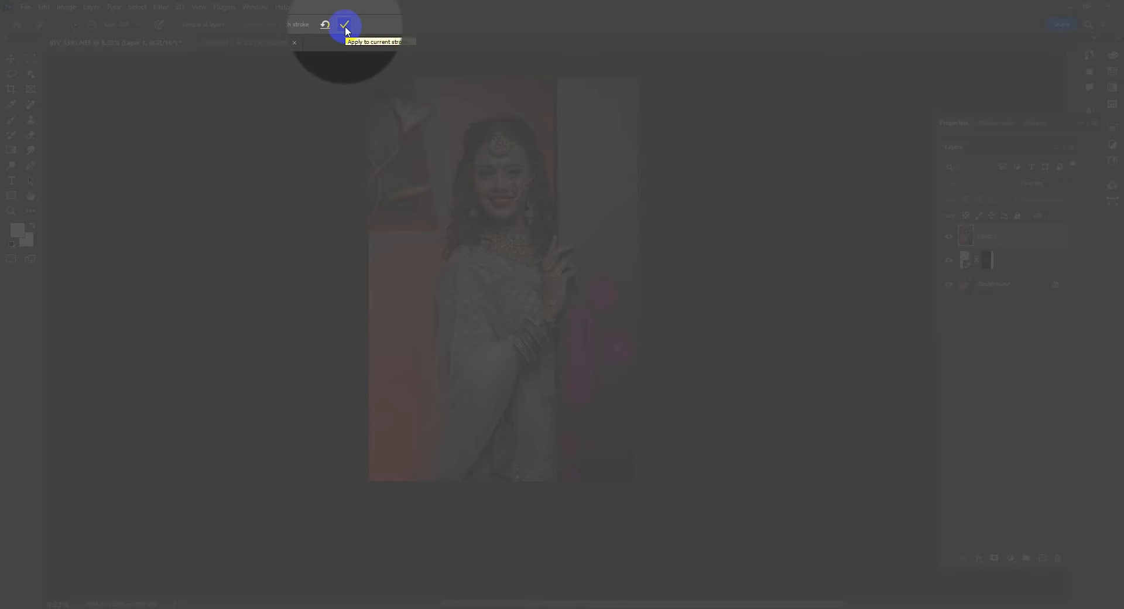
pyautogui.click(345, 25)
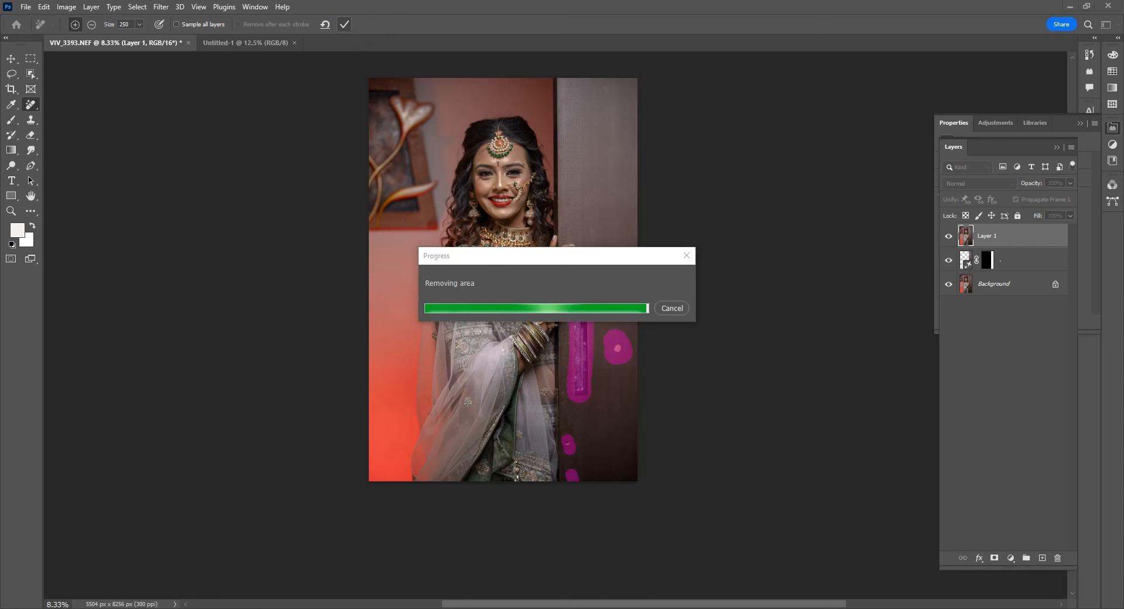
# Compare the retouched door with the original background layer by toggling the other layers' visibility.
pyautogui.scroll(1, 596, 365)
pyautogui.keyDown('alt'); pyautogui.click(948, 284); pyautogui.keyUp('alt')
pyautogui.keyDown('alt'); pyautogui.click(948, 285); pyautogui.keyUp('alt')
pyautogui.keyDown('alt'); pyautogui.click(949, 285); pyautogui.keyUp('alt')
pyautogui.keyDown('alt'); pyautogui.click(948, 285); pyautogui.keyUp('alt')
pyautogui.hotkey('ctrl', '-')
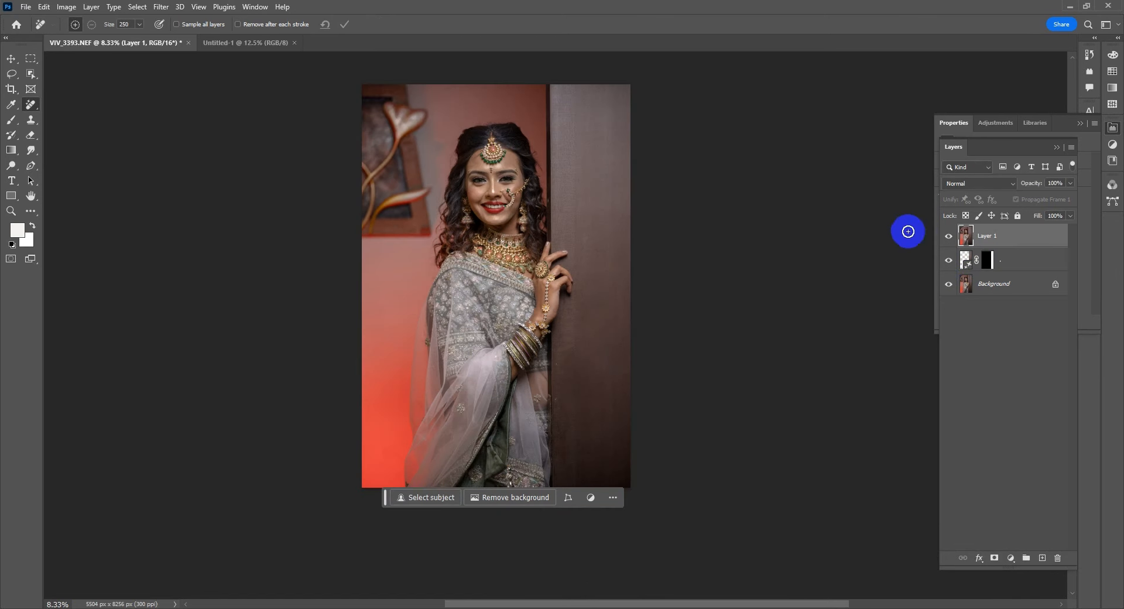
pyautogui.hotkey('shift', 'j')
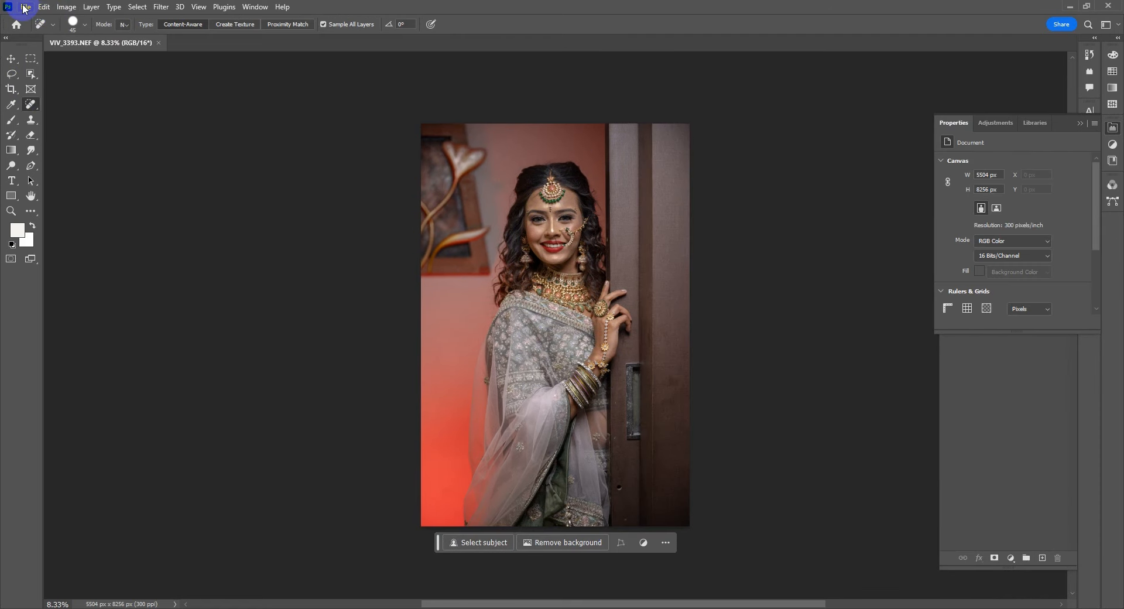
# Create a new white RGB document 36 inches wide and 12 inches high at 300 pixels per inch.
pyautogui.click(25, 8)
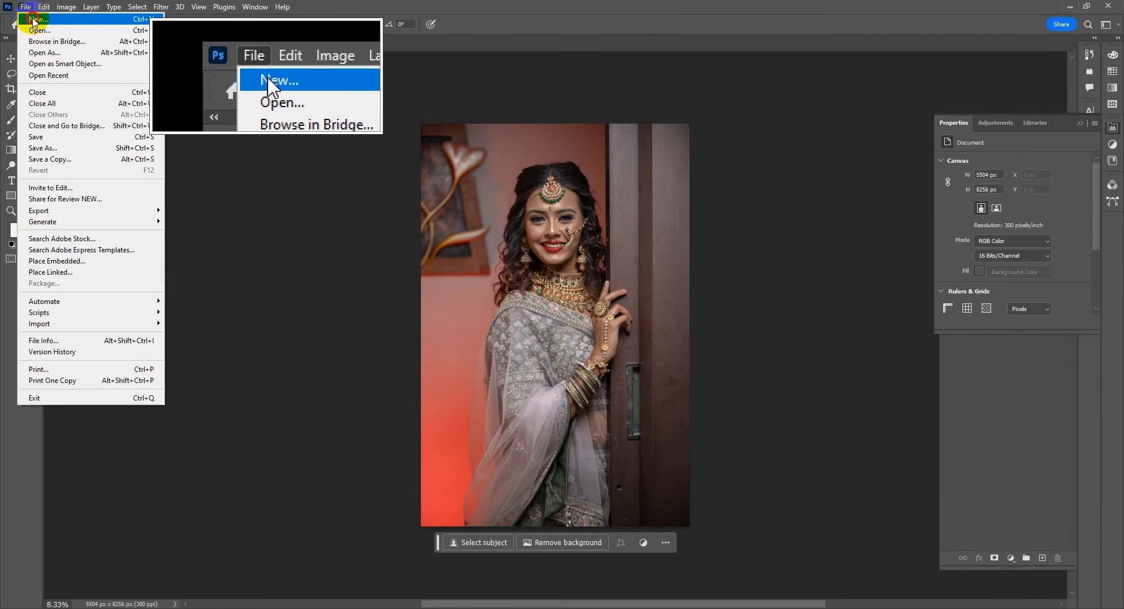
pyautogui.click(34, 20)
pyautogui.doubleClick(656, 235)
pyautogui.write('36')
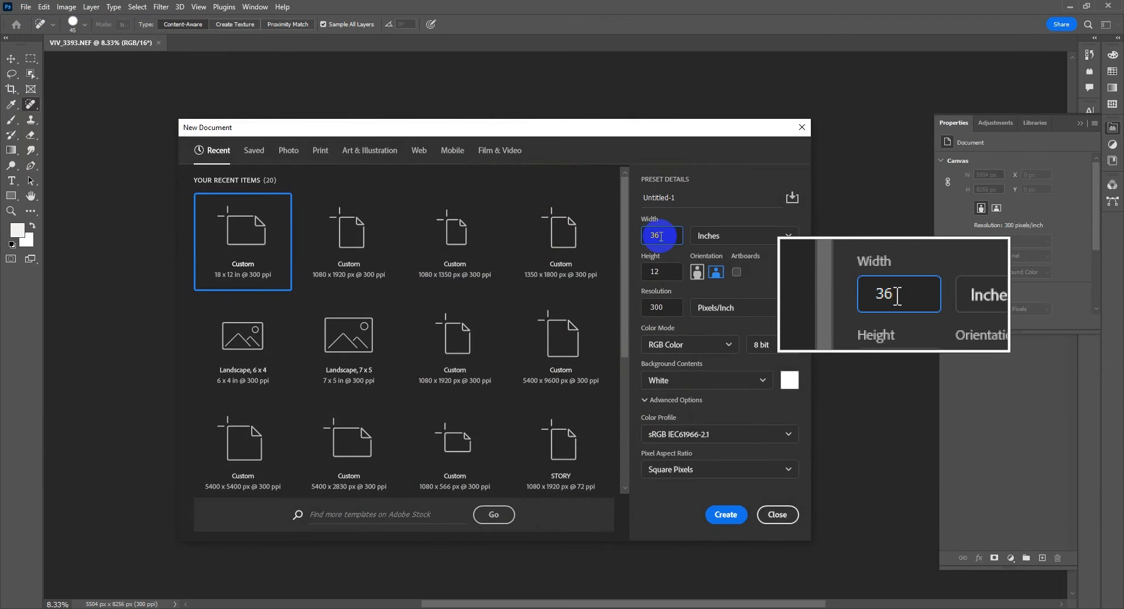
pyautogui.click(661, 309)
pyautogui.doubleClick(662, 309)
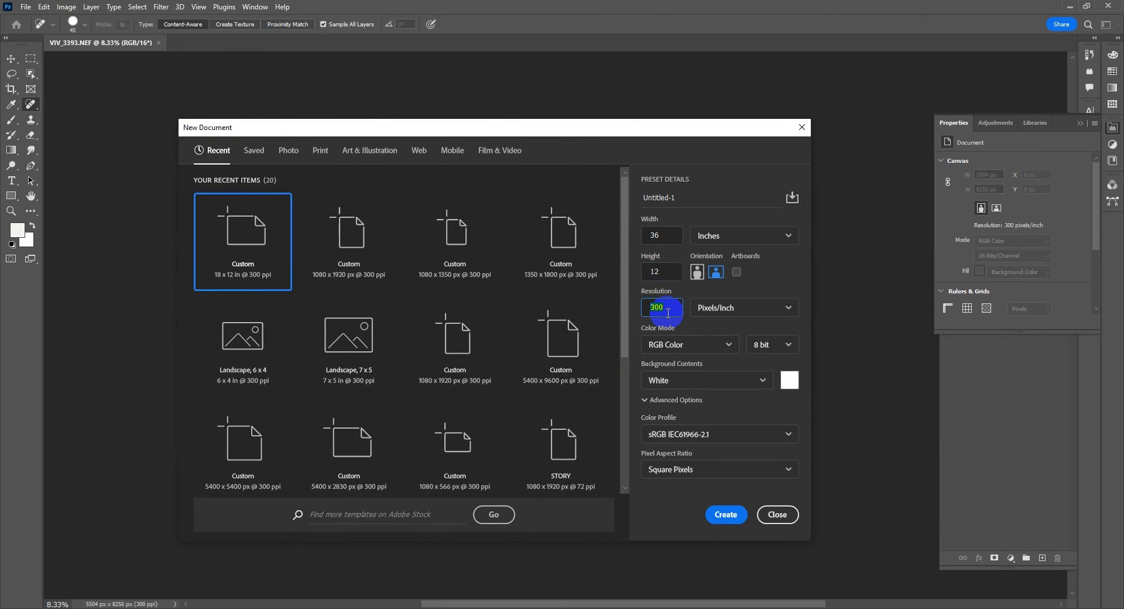
pyautogui.click(716, 517)
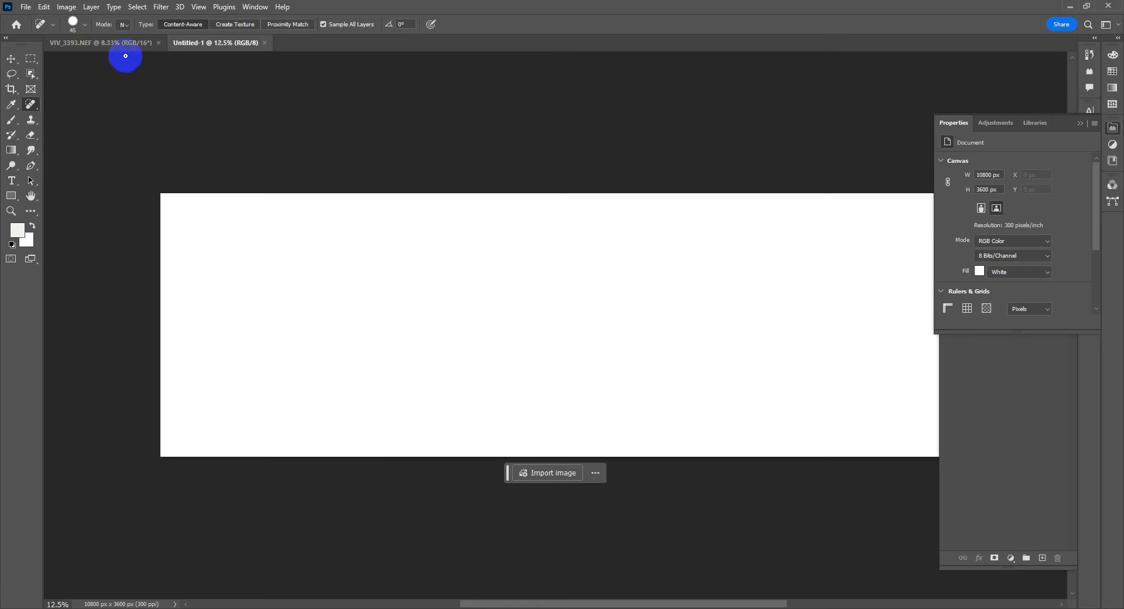
# Copy the retouched portrait into the new wide document, scale it to the canvas height and place it left of centre.
pyautogui.click(123, 44)
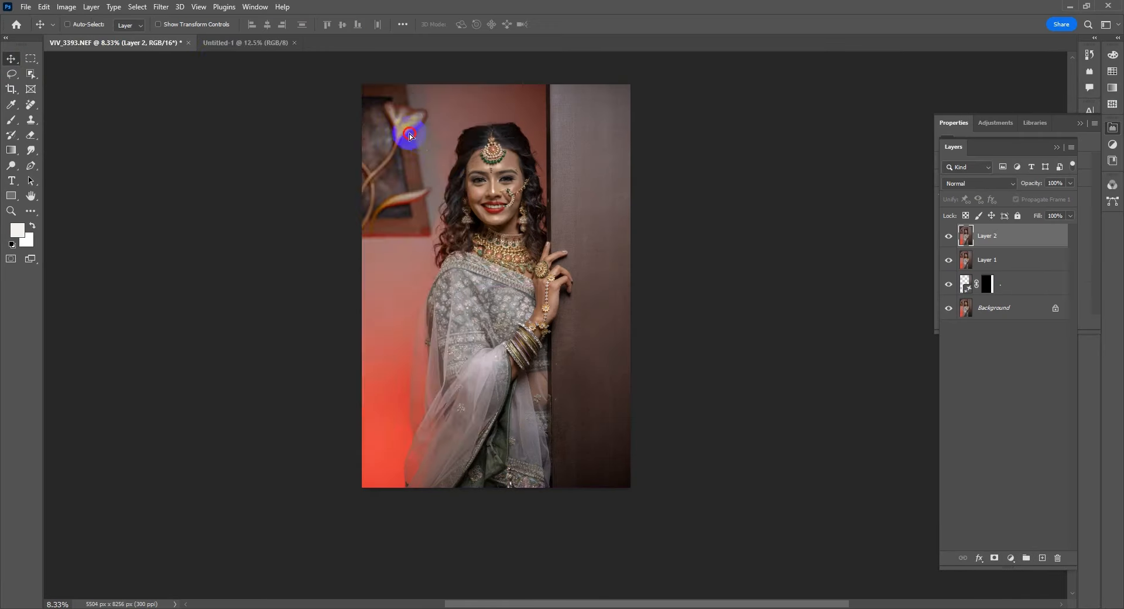
pyautogui.moveTo(220, 47); pyautogui.dragTo(371, 283)
pyautogui.hotkey('ctrl', 't')
pyautogui.moveTo(574, 583); pyautogui.dragTo(349, 317)
pyautogui.moveTo(360, 268); pyautogui.dragTo(395, 427)
pyautogui.moveTo(207, 140); pyautogui.dragTo(233, 181)
pyautogui.moveTo(359, 261); pyautogui.dragTo(418, 278)
pyautogui.press('Return')
# Try to extend the door with Generative Fill, prompt ".", over the blank right side of the canvas plus a strip of the door.
pyautogui.press('Tab')
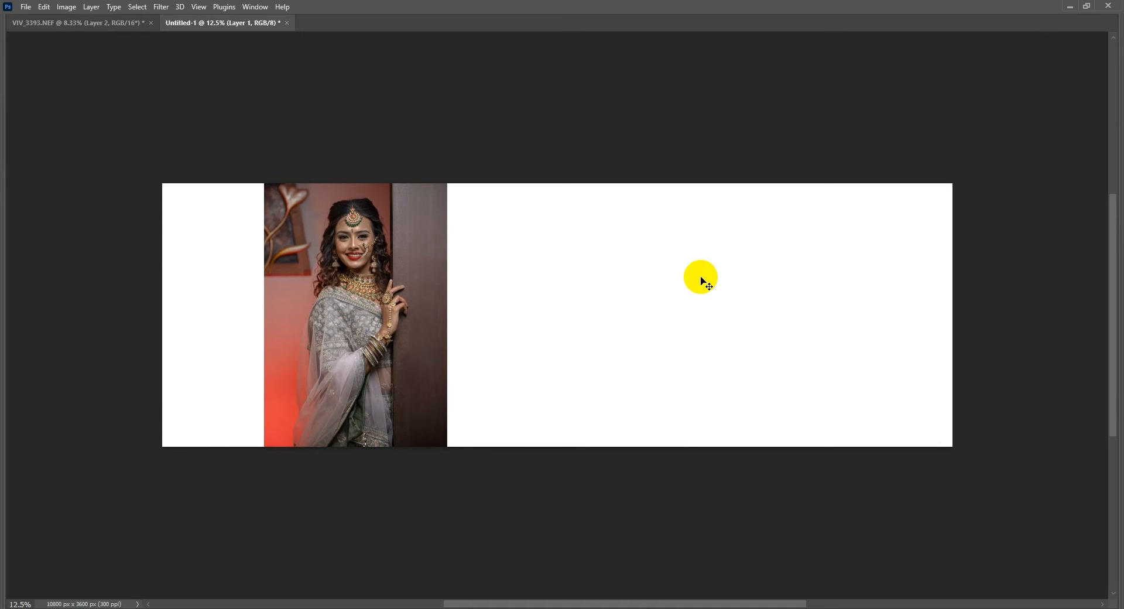
pyautogui.moveTo(447, 160); pyautogui.dragTo(967, 457)
pyautogui.press('Tab')
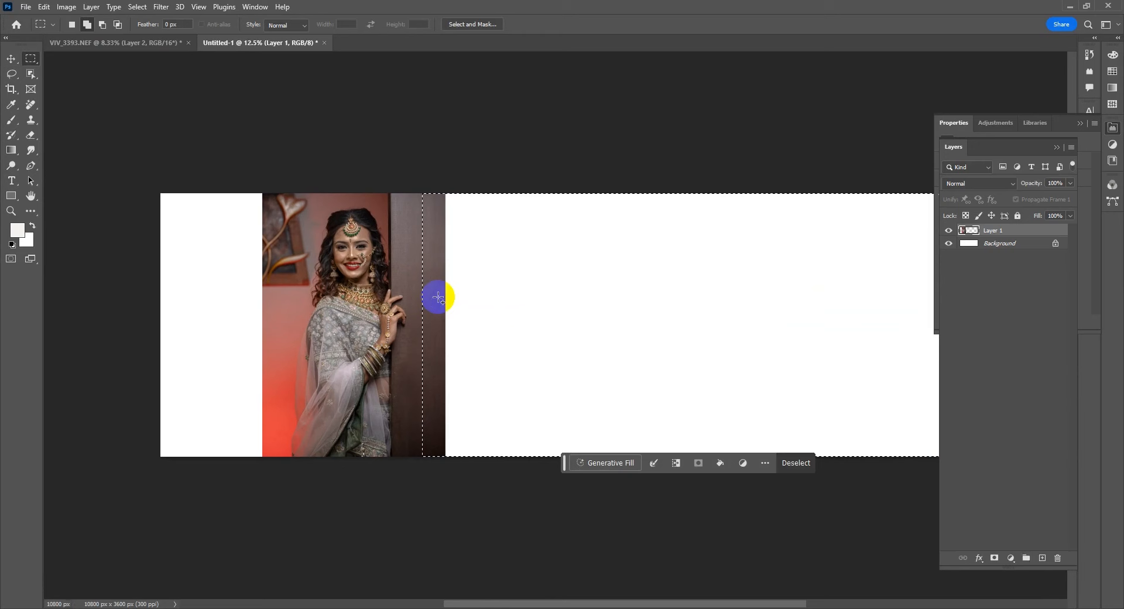
pyautogui.click(607, 463)
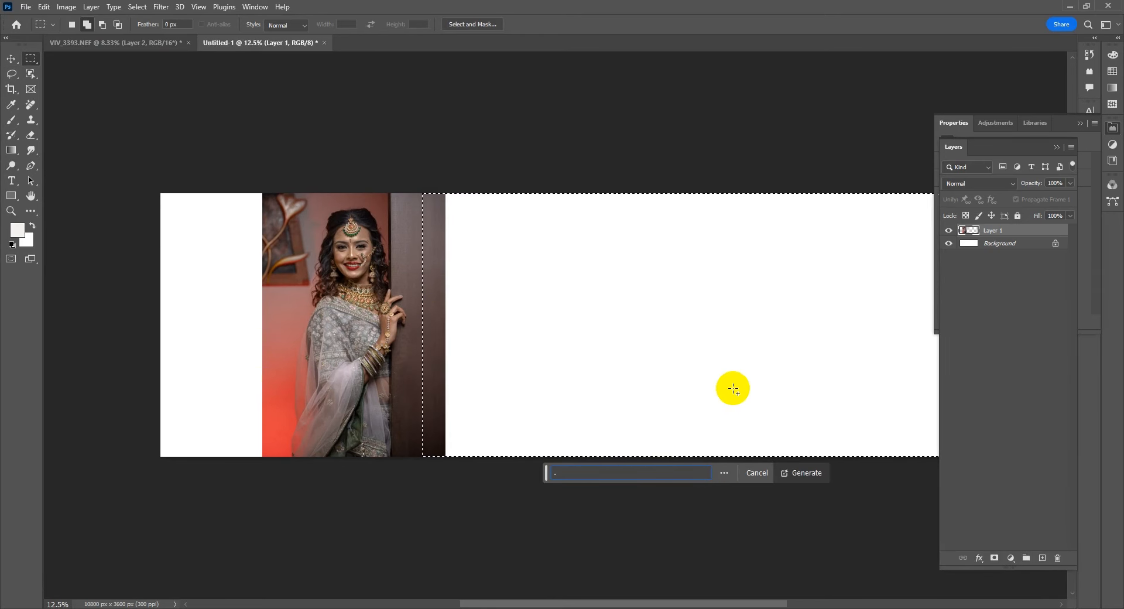
pyautogui.click(554, 475)
pyautogui.click(785, 471)
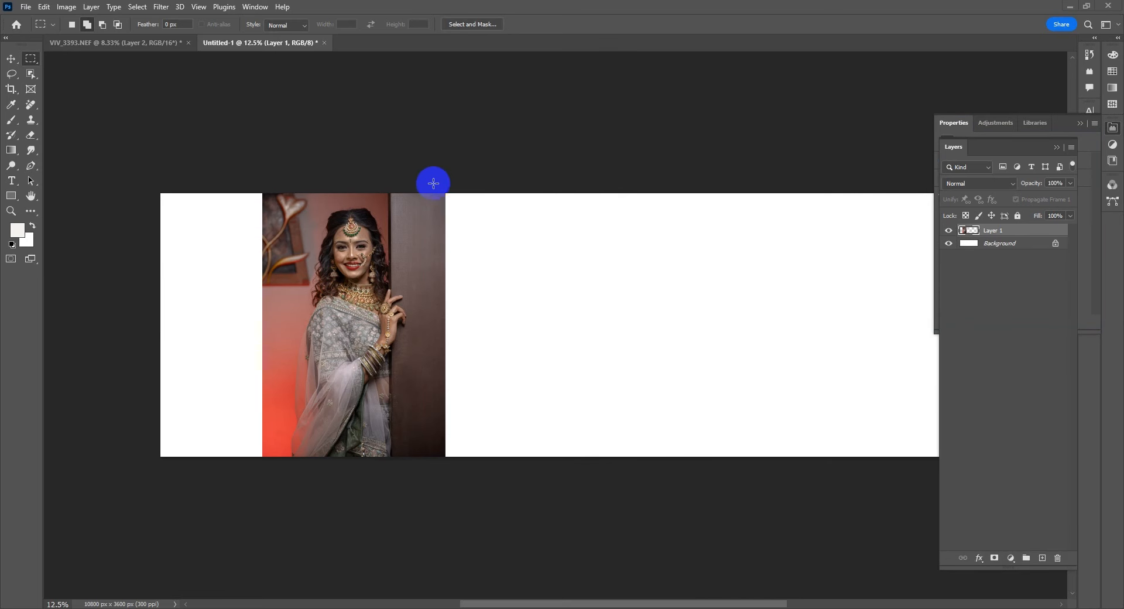
# Select a full-height strip at the door's outer edge and stretch it with Free Transform to the canvas's right edge.
pyautogui.moveTo(425, 182); pyautogui.dragTo(432, 447)
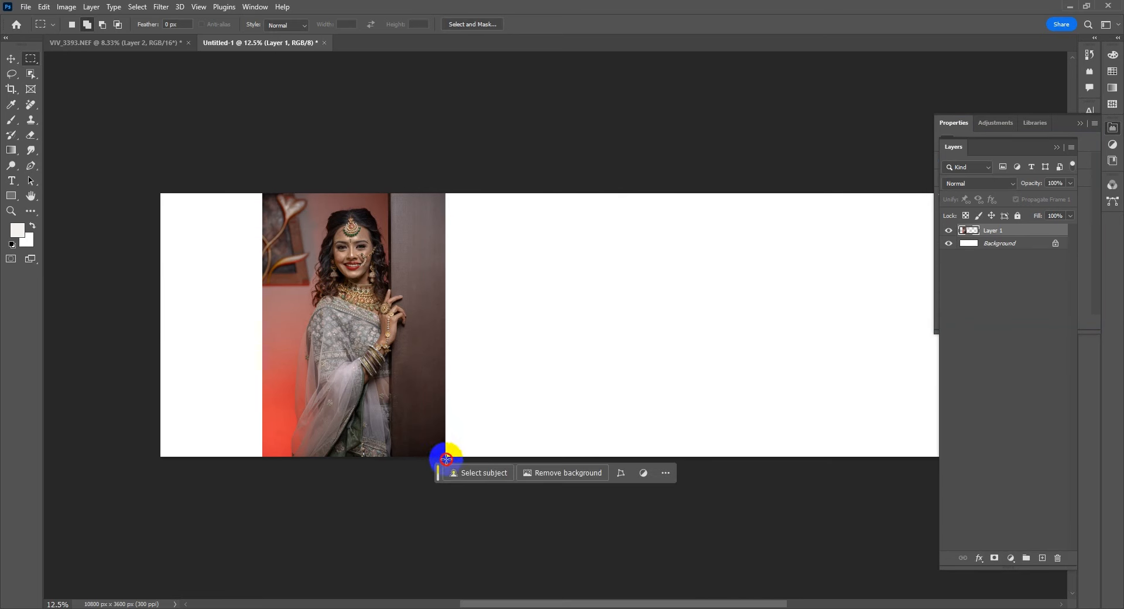
pyautogui.moveTo(415, 192); pyautogui.dragTo(445, 461)
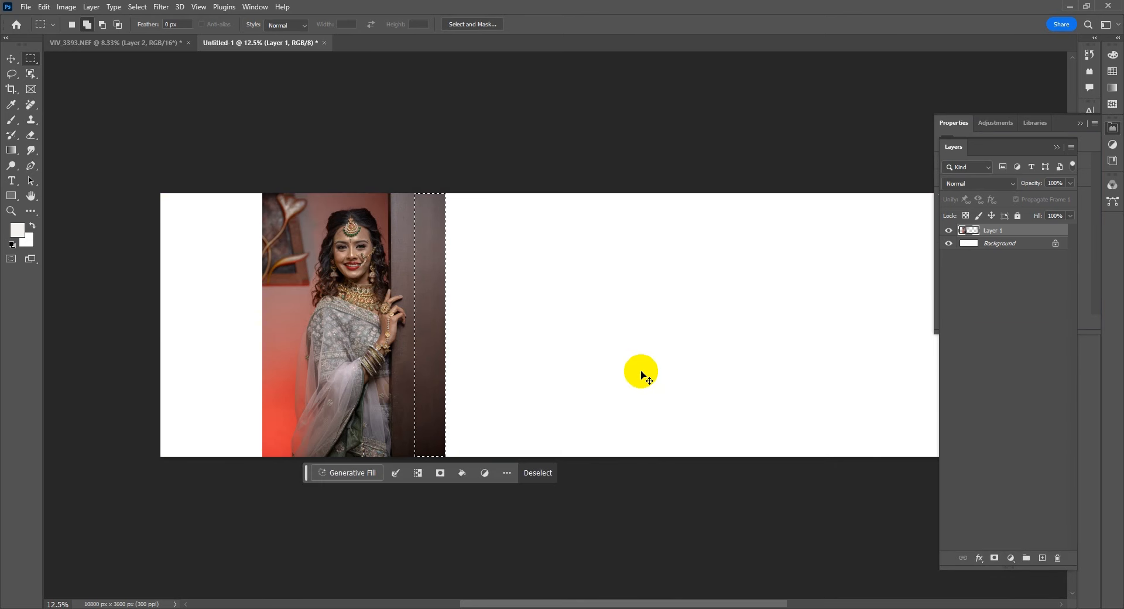
pyautogui.hotkey('ctrl', 't')
pyautogui.moveTo(445, 325); pyautogui.dragTo(1022, 360)
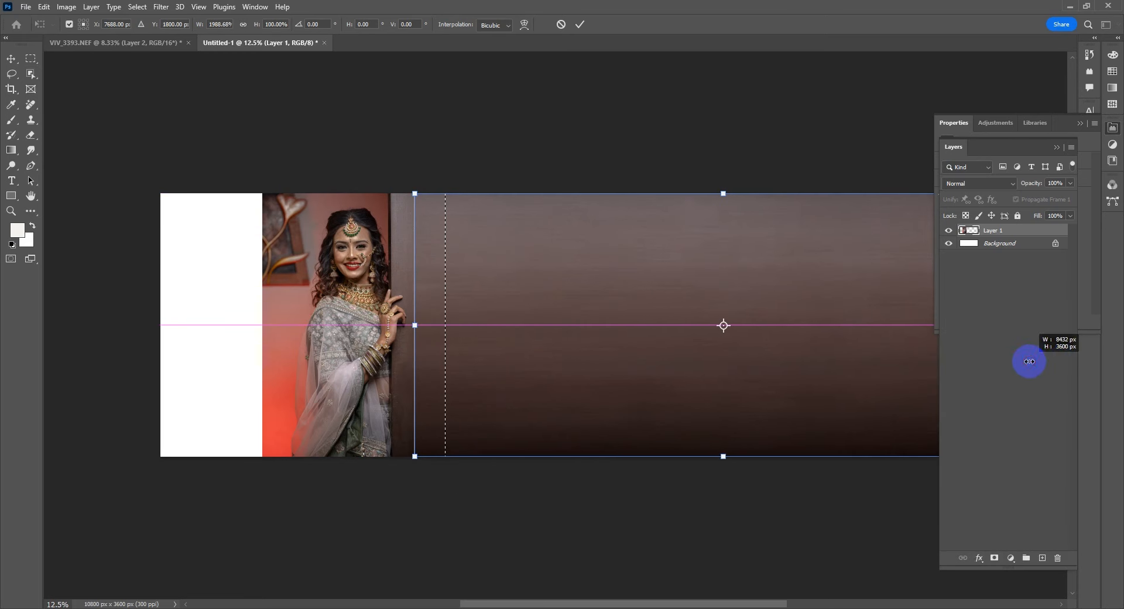
pyautogui.hscroll(3, 722, 263)
pyautogui.moveTo(920, 326); pyautogui.dragTo(846, 331)
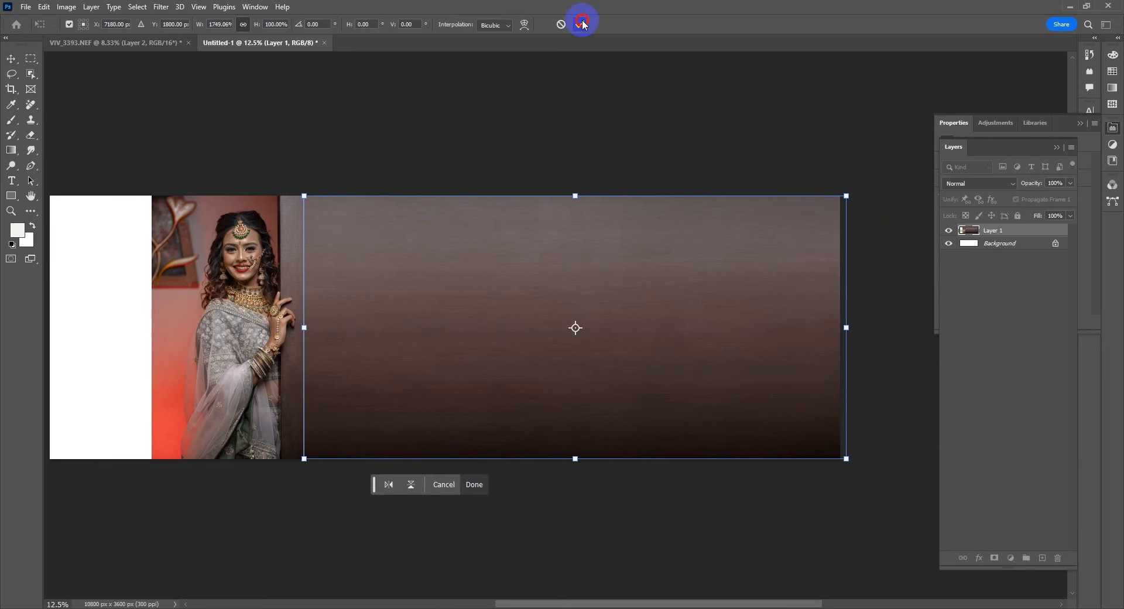
pyautogui.click(583, 24)
pyautogui.click(13, 57)
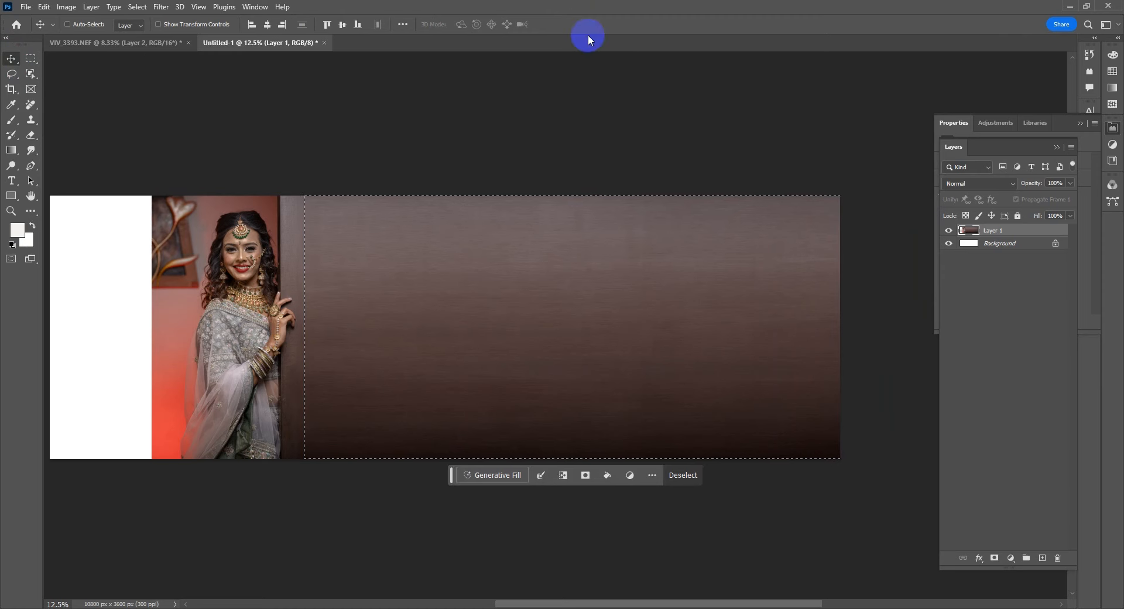
pyautogui.hotkey('ctrl', 'd')
# Lasso the blank left area plus the wall beside the bride and replace it using Generative Fill with the prompt "indoor".
pyautogui.moveTo(509, 280); pyautogui.dragTo(580, 269)
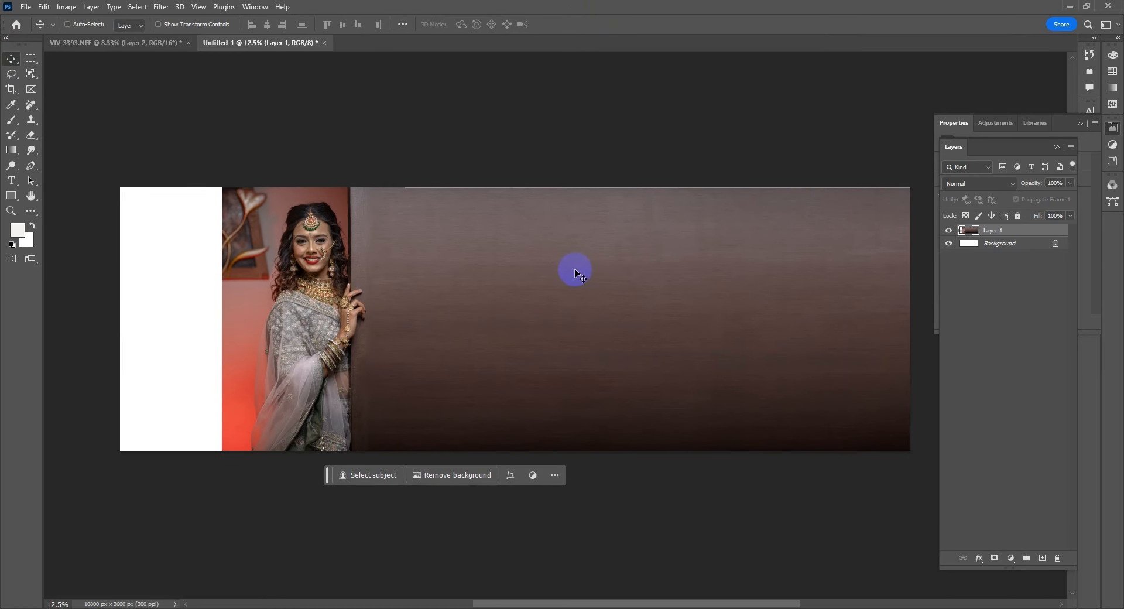
pyautogui.press('l')
pyautogui.moveTo(275, 188)
pyautogui.mouseDown()
pyautogui.moveTo(228, 491)
pyautogui.moveTo(18, 440)
pyautogui.moveTo(258, 164)
pyautogui.mouseUp()
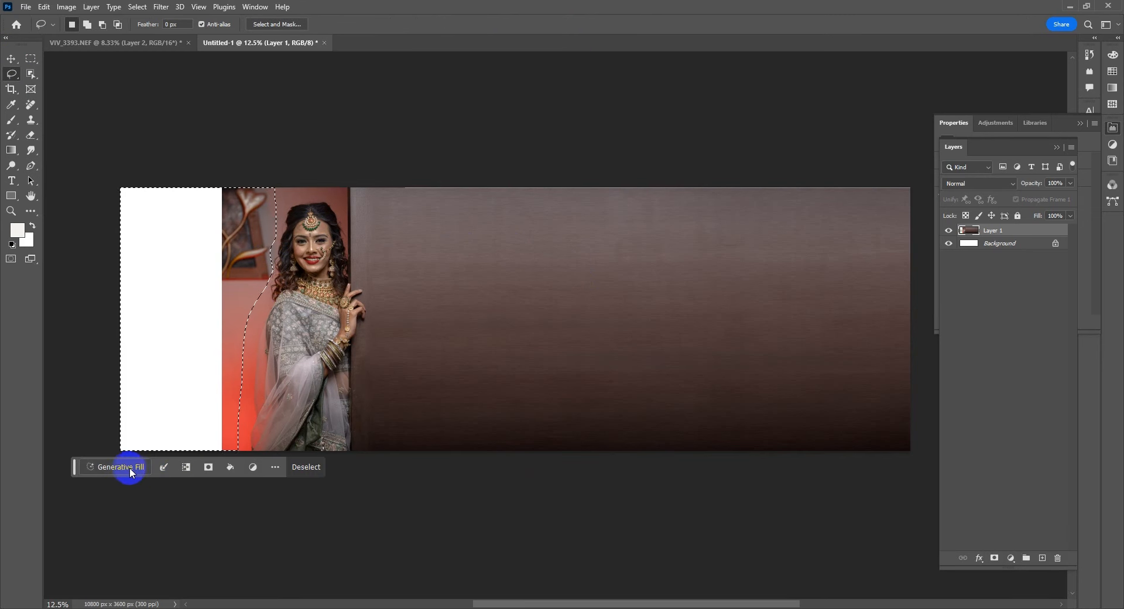
pyautogui.click(129, 467)
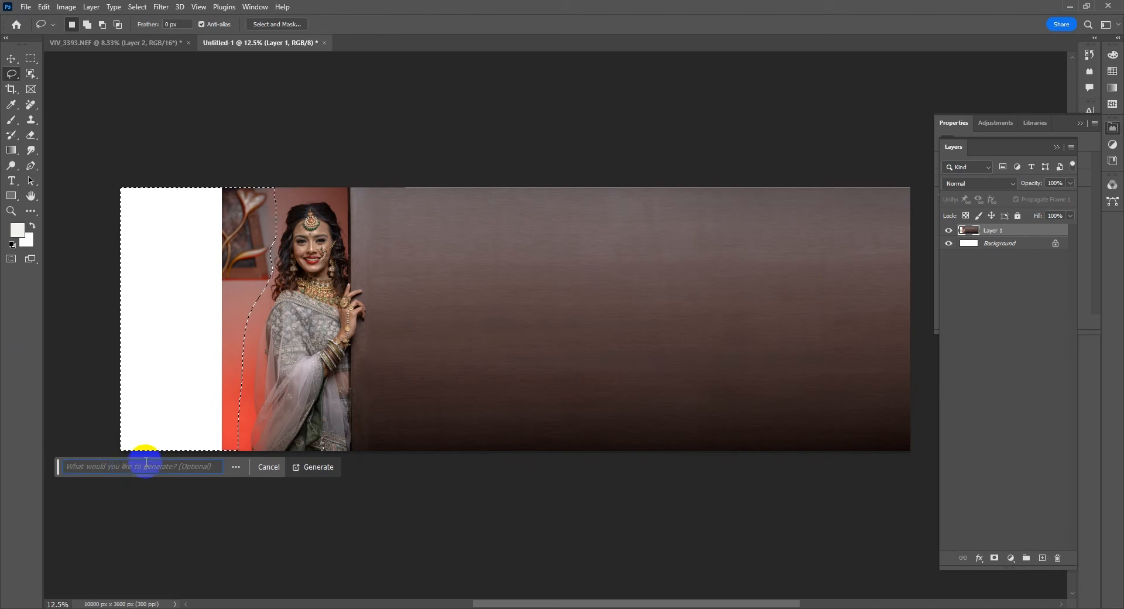
pyautogui.write('inddor')
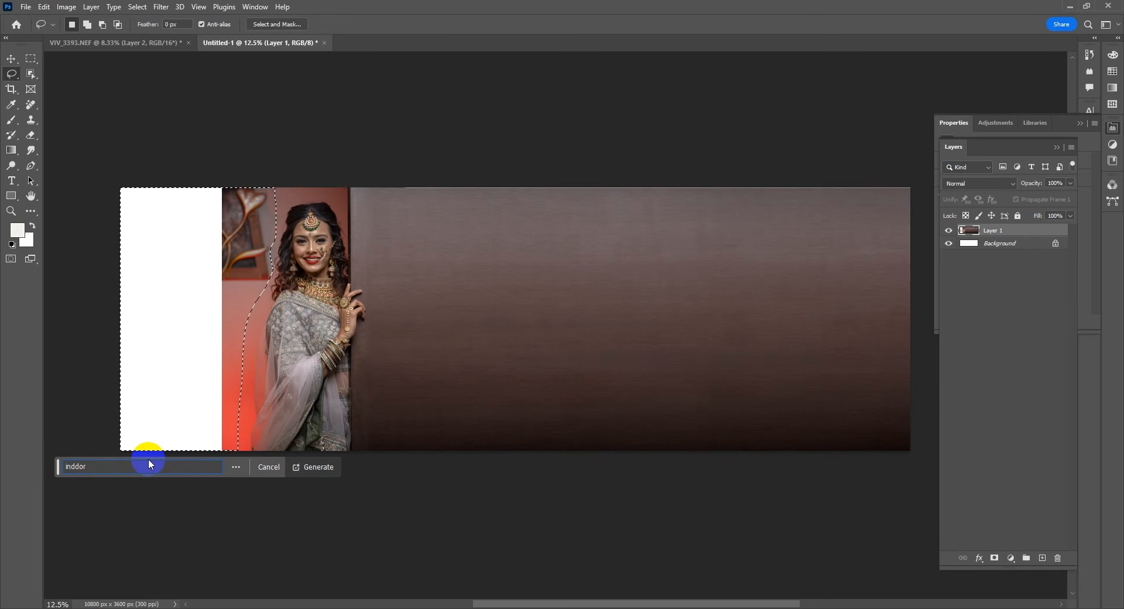
pyautogui.press('BackSpace')
pyautogui.press('BackSpace')
pyautogui.write('or')
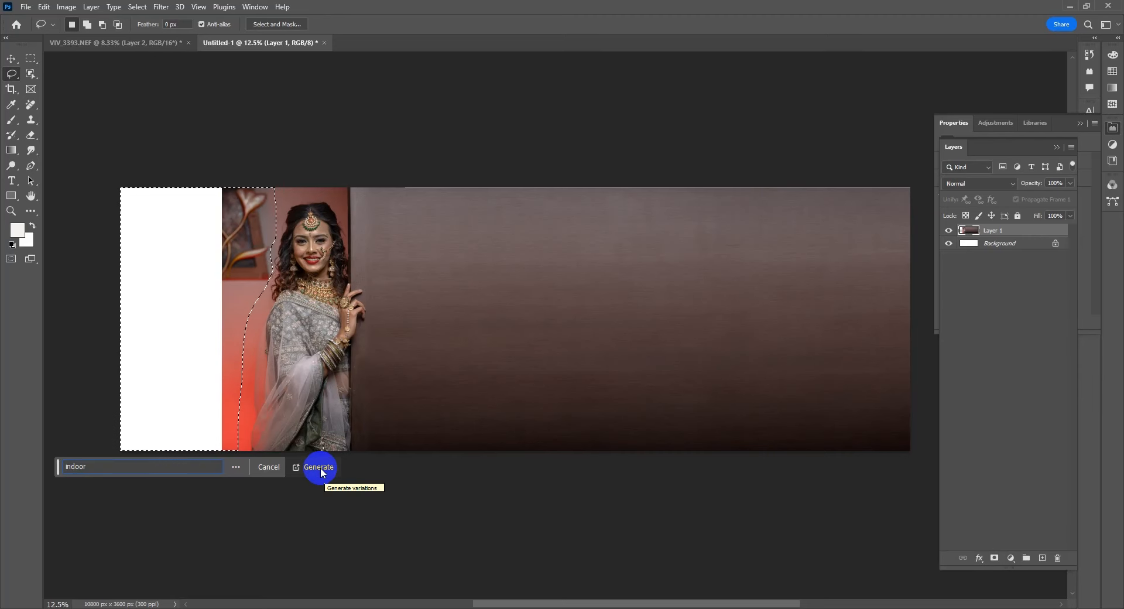
pyautogui.click(321, 467)
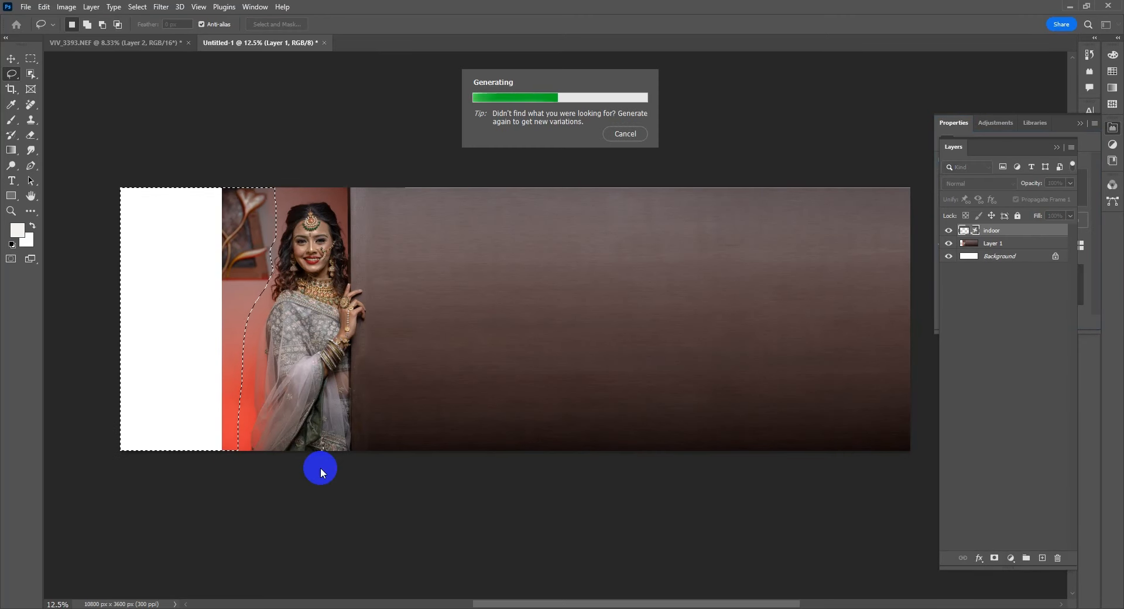
# Lasso the generated wall area left of the bride and run Generative Fill with the prompt "Flower Pot".
pyautogui.moveTo(223, 360); pyautogui.dragTo(224, 362)
pyautogui.click(119, 467)
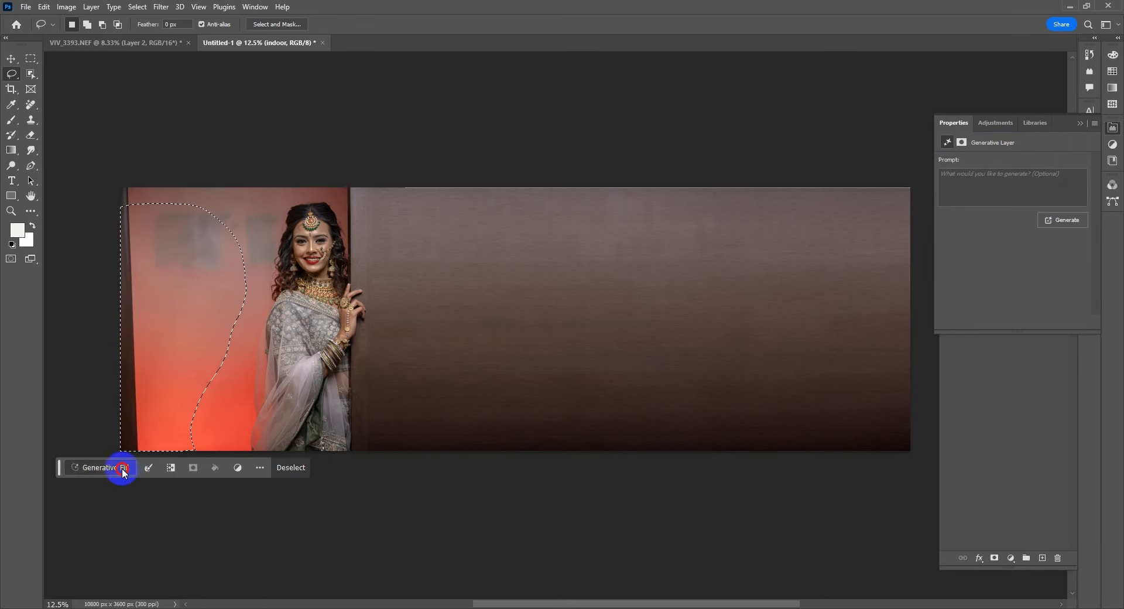
pyautogui.write('Flower Pot')
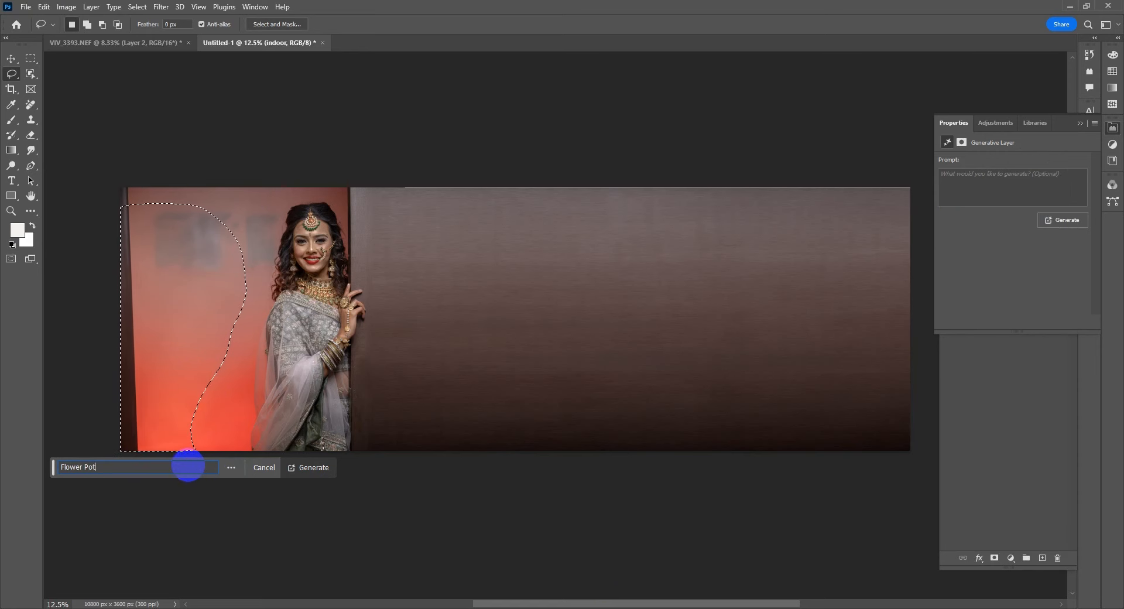
pyautogui.click(319, 468)
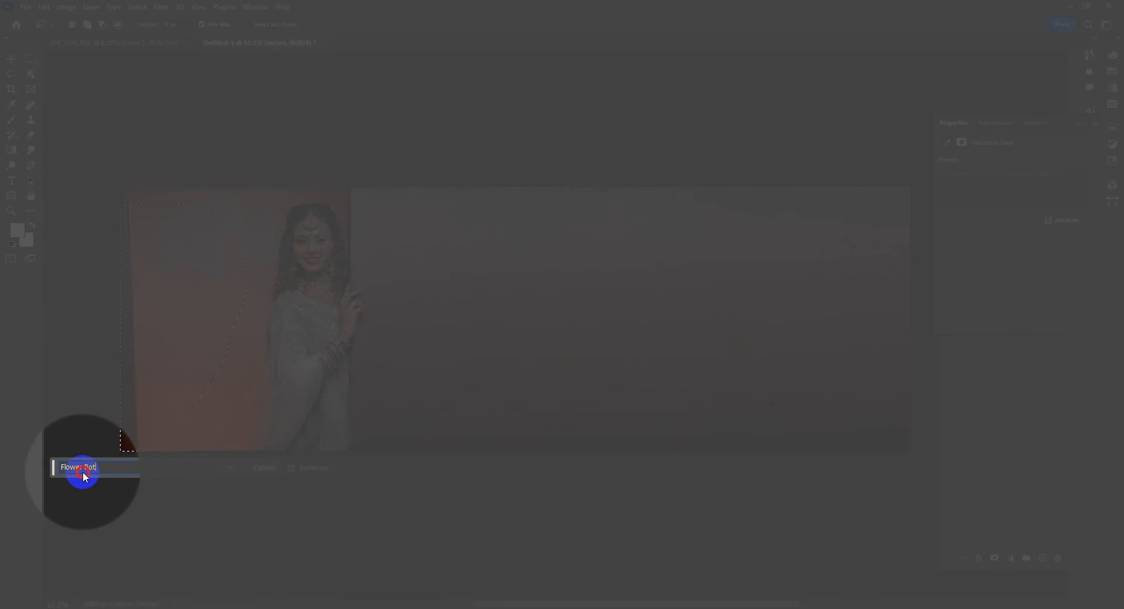
pyautogui.click(84, 468)
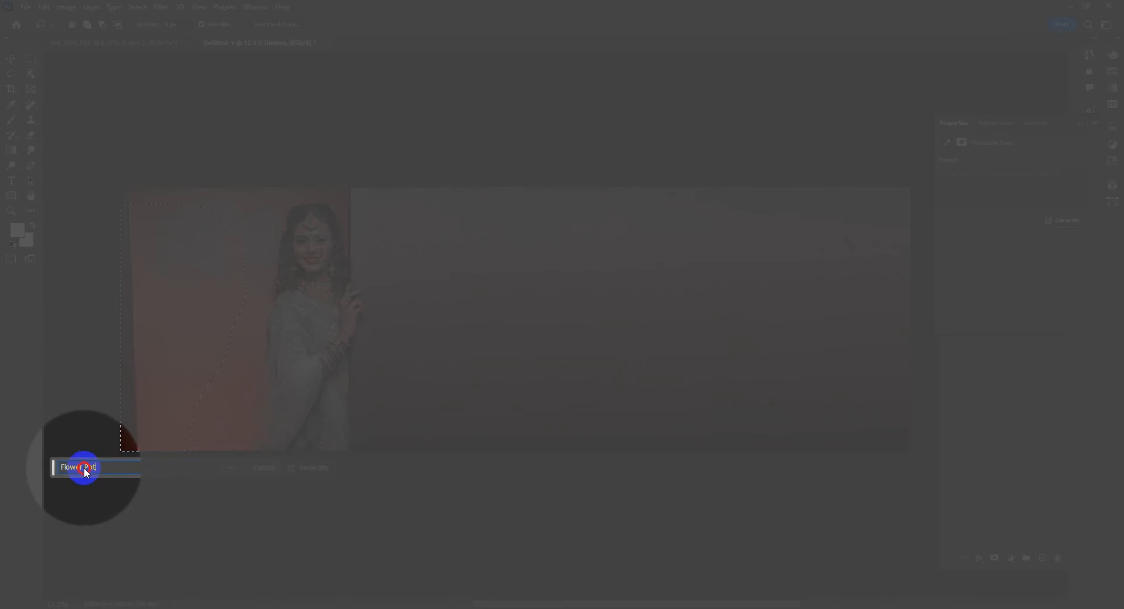
pyautogui.click(105, 472)
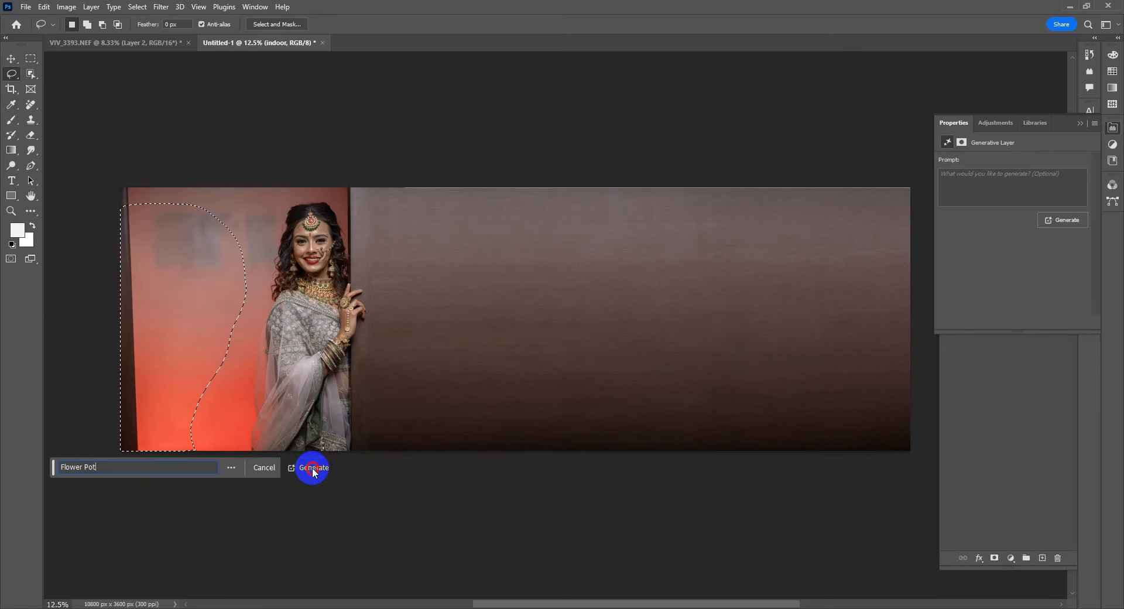
pyautogui.click(311, 467)
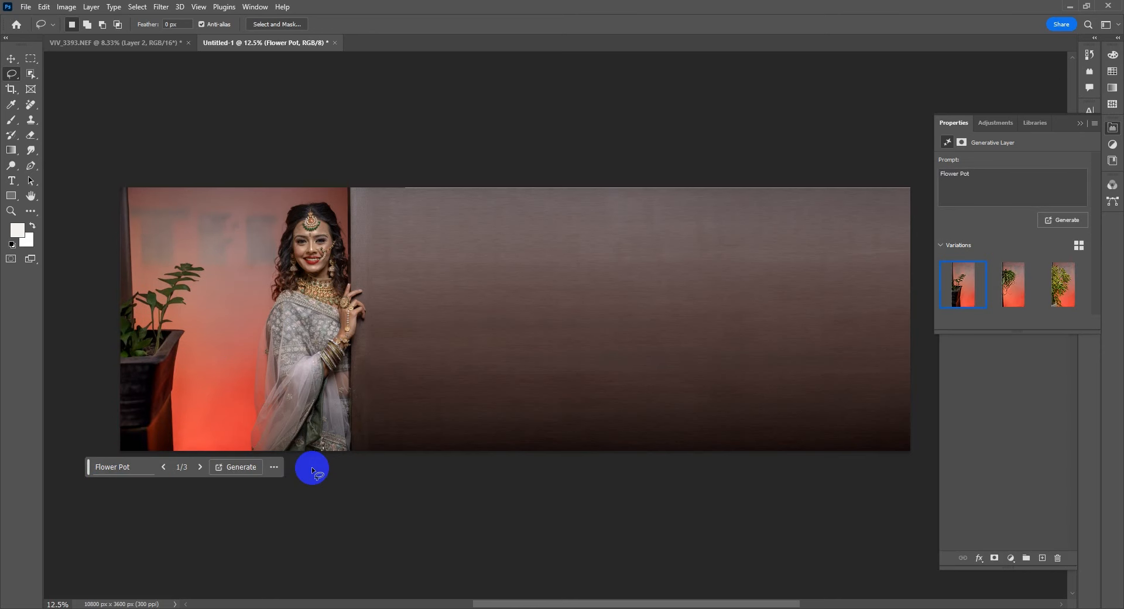
# Compare the three Flower Pot variations and keep the first one, the plant in a tall black pot.
pyautogui.click(1012, 284)
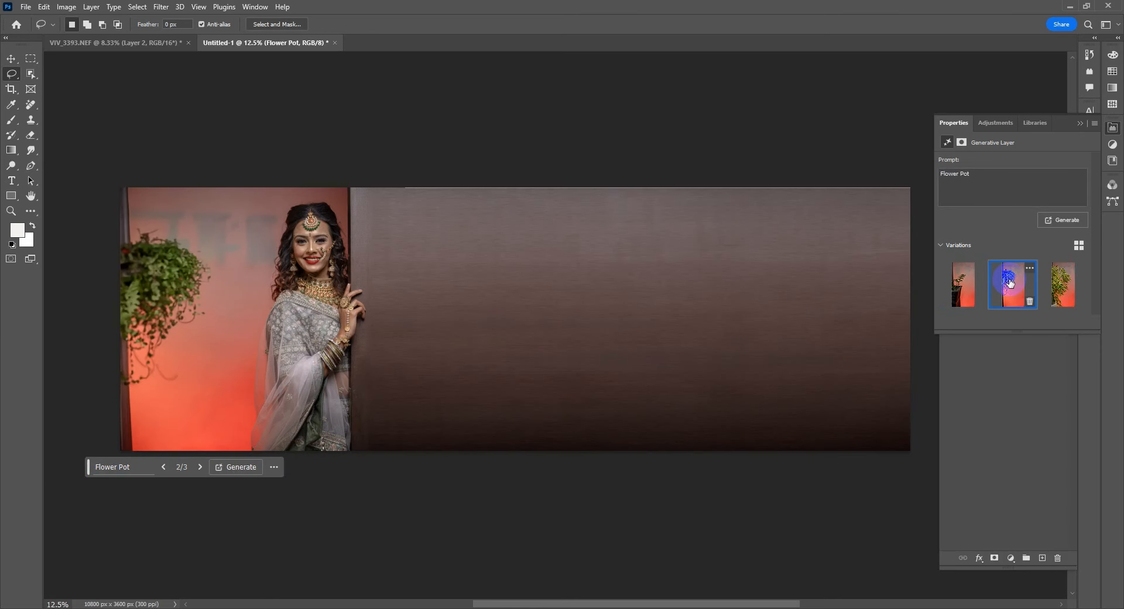
pyautogui.click(1062, 286)
pyautogui.click(964, 297)
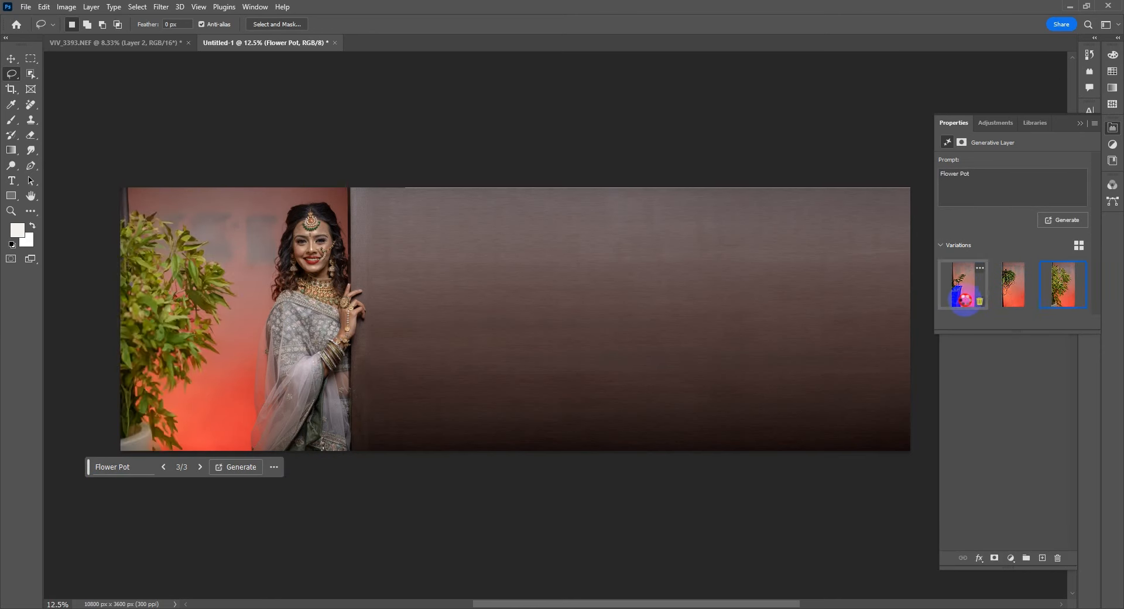
pyautogui.press('Tab')
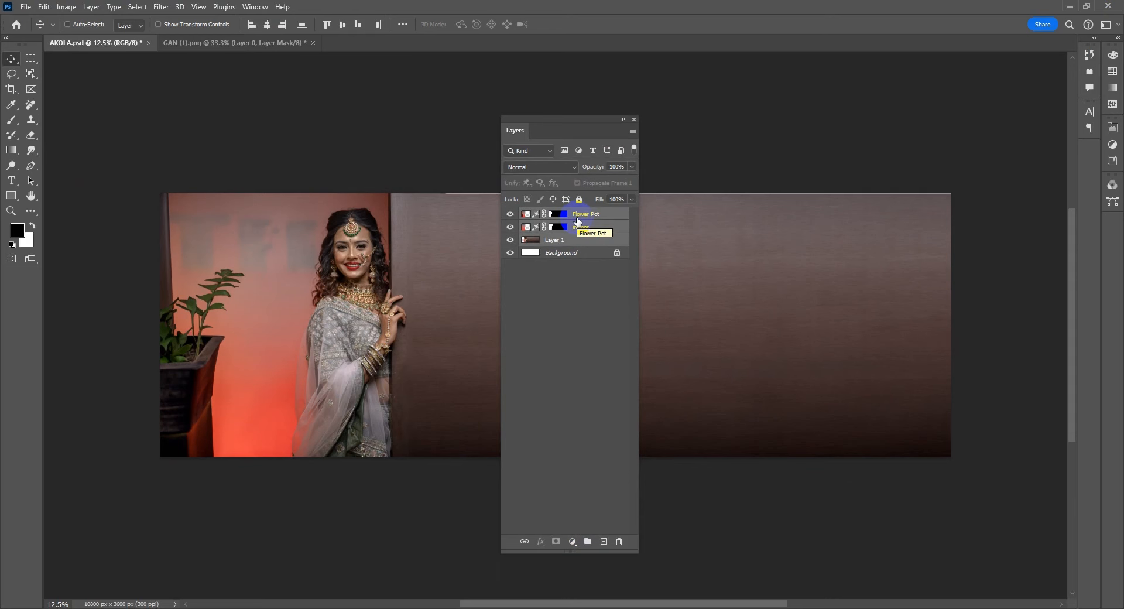
# Merge all layers above the Background into one layer and check it by toggling its visibility.
pyautogui.hotkey('ctrl', 'e')
pyautogui.click(510, 214)
pyautogui.click(511, 214)
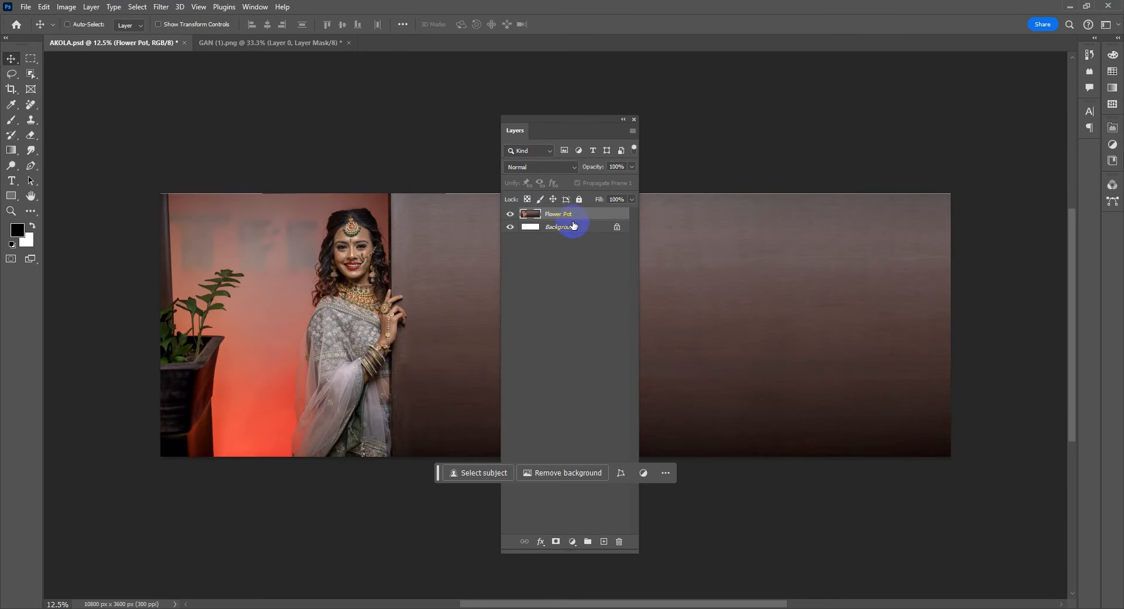
# Enlarge the merged layer to about 103.4% and shift it so that it covers every canvas edge.
pyautogui.hotkey('ctrl', 't')
pyautogui.moveTo(954, 181); pyautogui.dragTo(963, 174)
pyautogui.moveTo(161, 317); pyautogui.dragTo(142, 317)
pyautogui.press('Return')
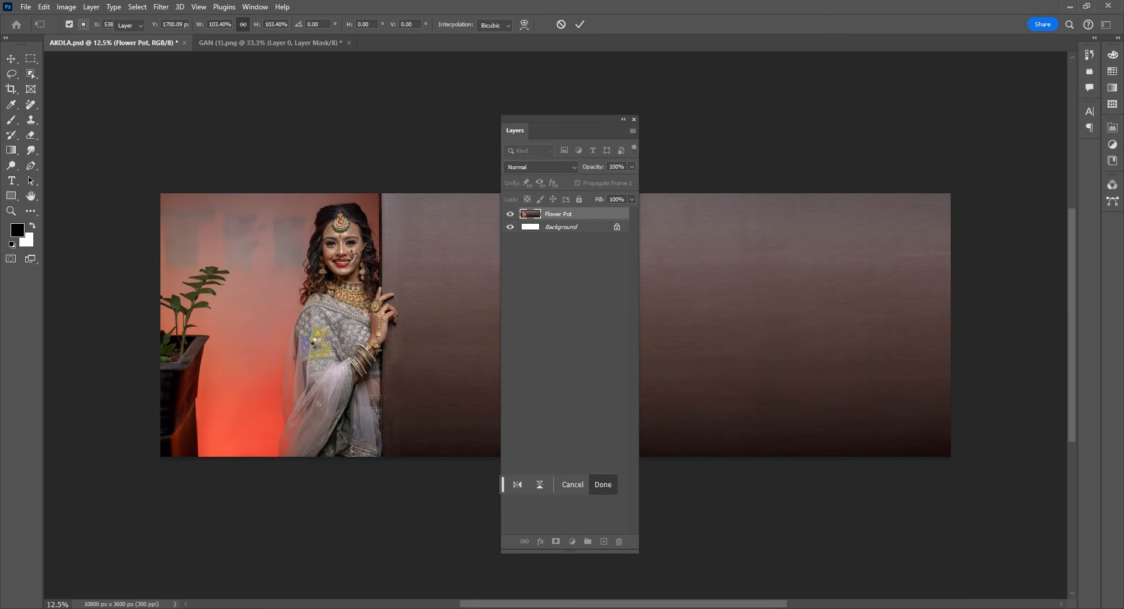
# Rename the merged portrait layer as Bride1.
pyautogui.press('z')
pyautogui.click(337, 232)
pyautogui.click(338, 234)
pyautogui.click(338, 233)
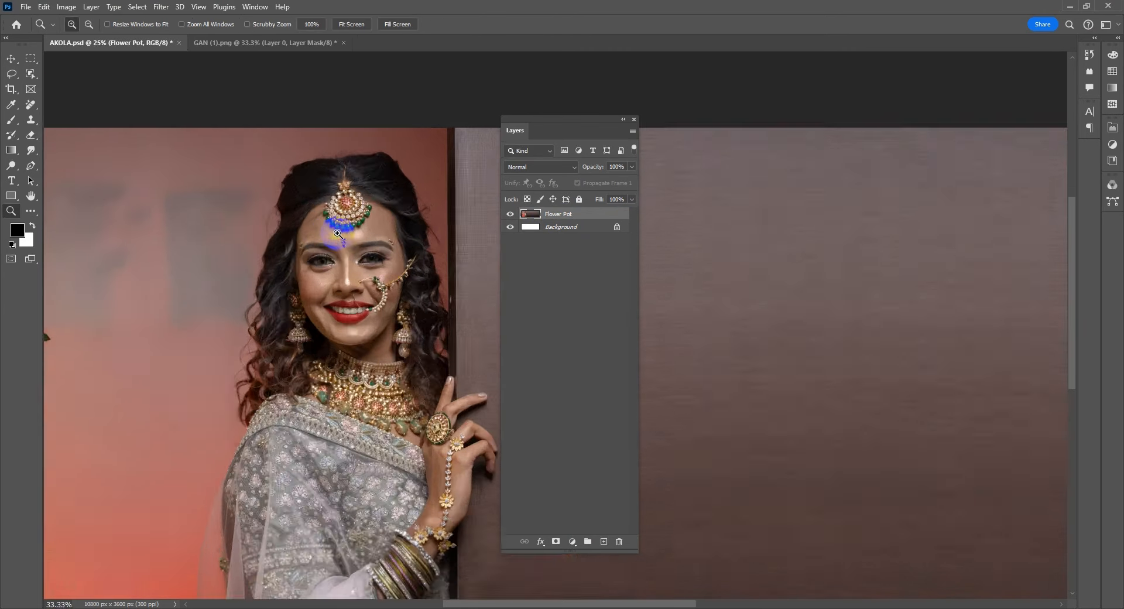
pyautogui.click(338, 233)
pyautogui.press('v')
pyautogui.rightClick(361, 283)
pyautogui.click(373, 293)
pyautogui.doubleClick(585, 219)
pyautogui.write('Bride1')
pyautogui.click(623, 218)
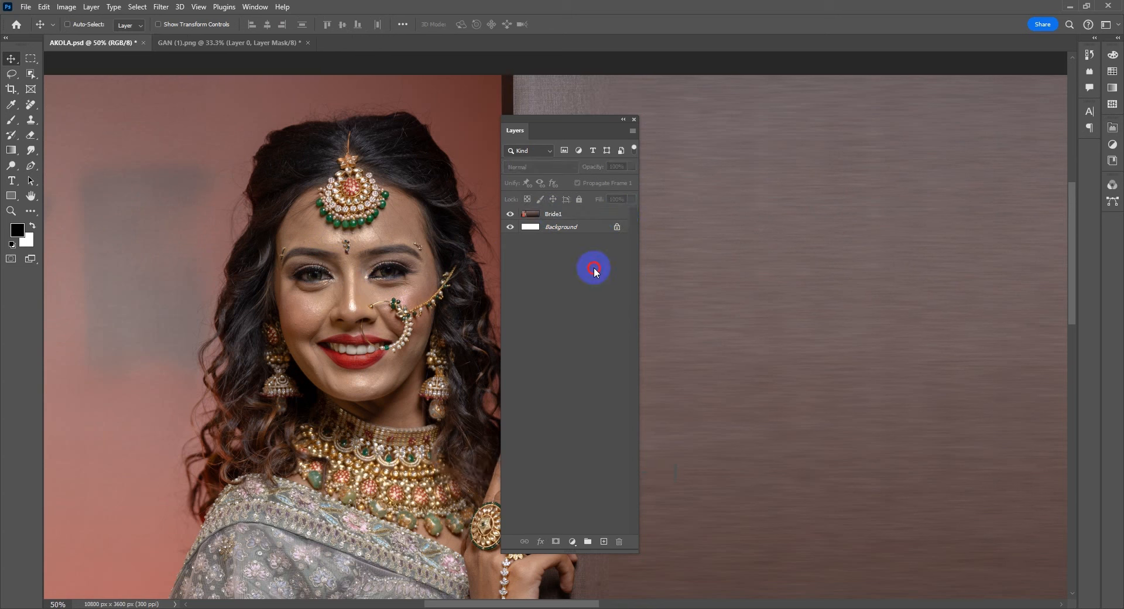
# Smooth the bride's skin on the Bride1 layer with the SkinFiner filter, adjusting the smoothing amount.
pyautogui.click(161, 7)
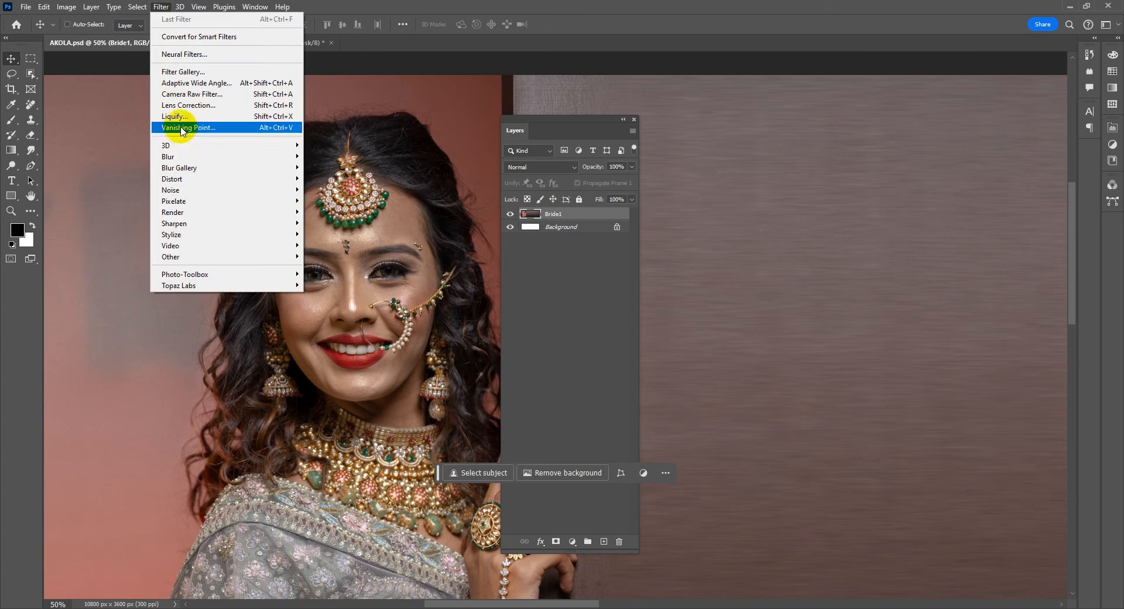
pyautogui.moveTo(234, 274)
pyautogui.click(345, 274)
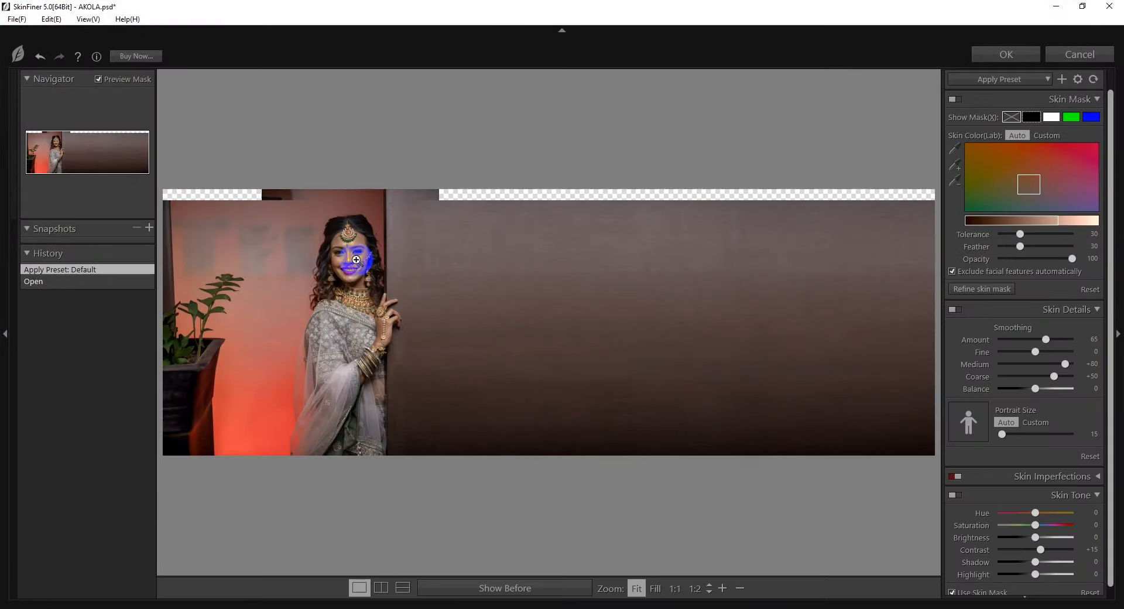
pyautogui.moveTo(1021, 352)
pyautogui.mouseDown()
pyautogui.moveTo(1049, 353)
pyautogui.moveTo(1049, 339)
pyautogui.mouseUp()
pyautogui.click(1017, 55)
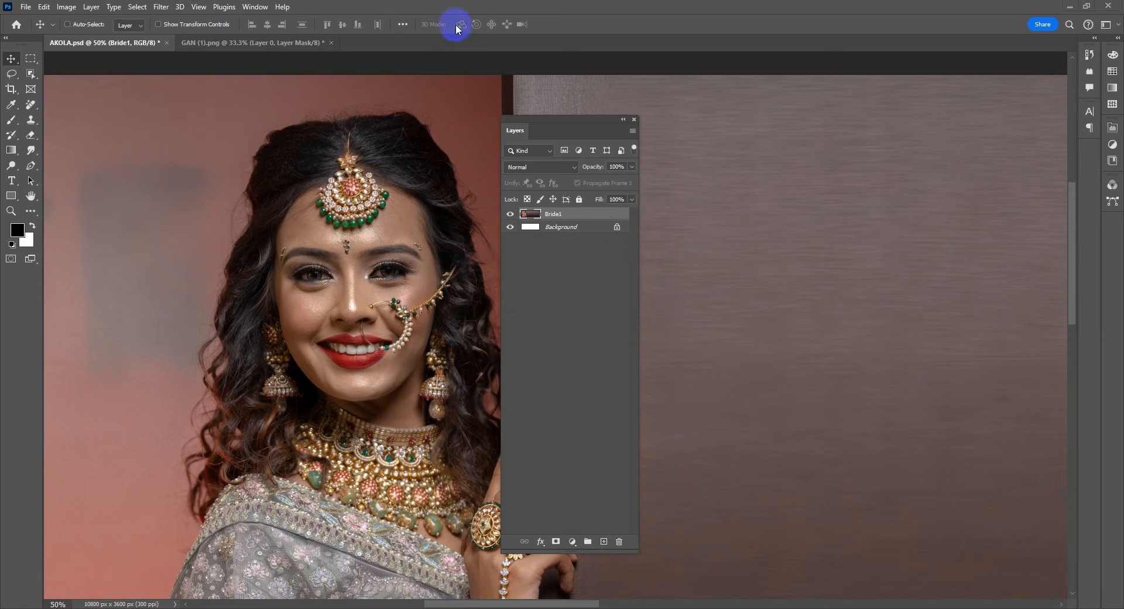
# Add a Brightness/Contrast adjustment layer above Bride1 with brightness 16 and contrast 17.
pyautogui.click(570, 541)
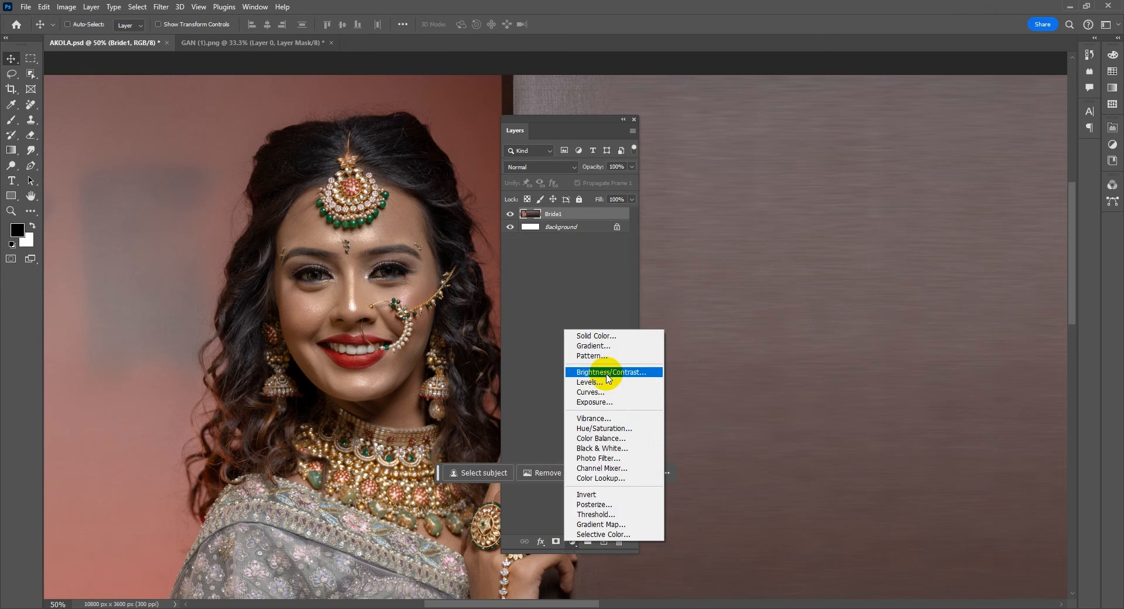
pyautogui.click(609, 372)
pyautogui.moveTo(995, 214); pyautogui.dragTo(1018, 195)
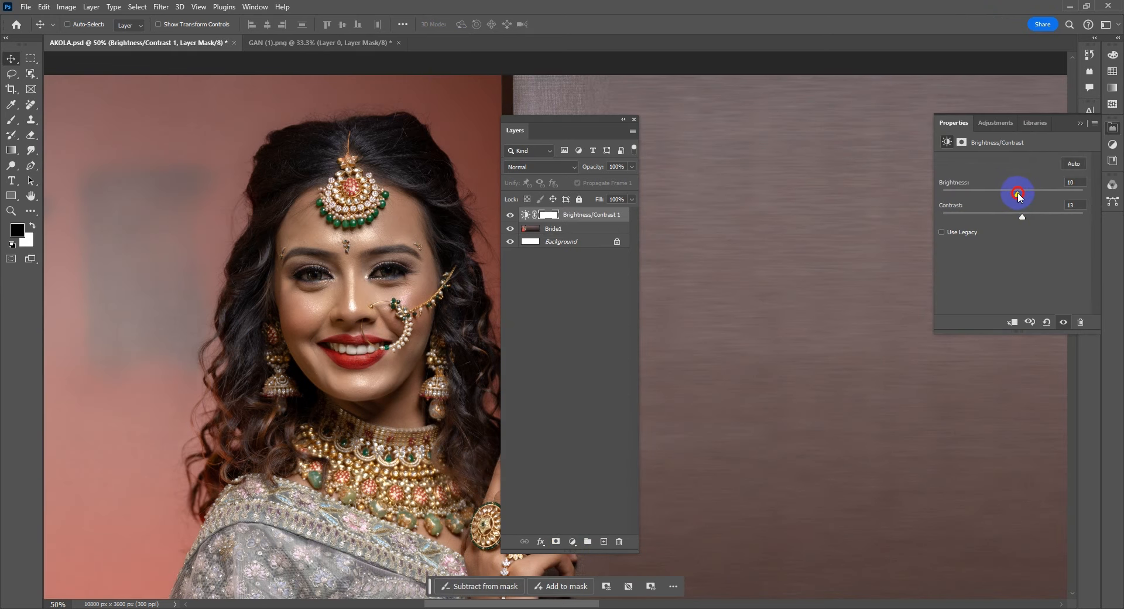
pyautogui.click(1024, 216)
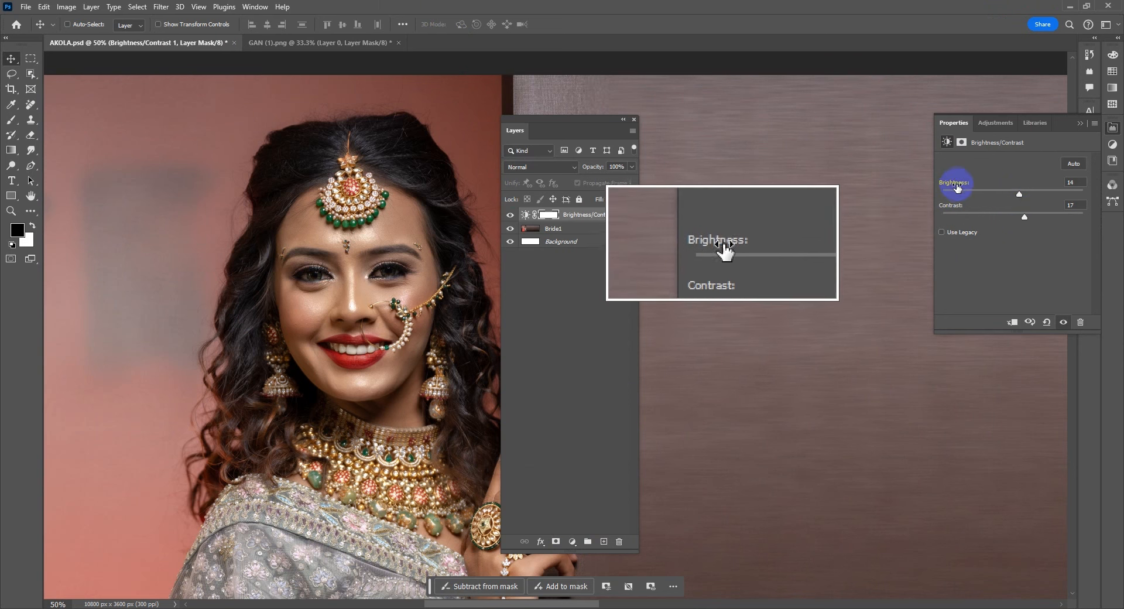
pyautogui.moveTo(1019, 194); pyautogui.dragTo(1021, 193)
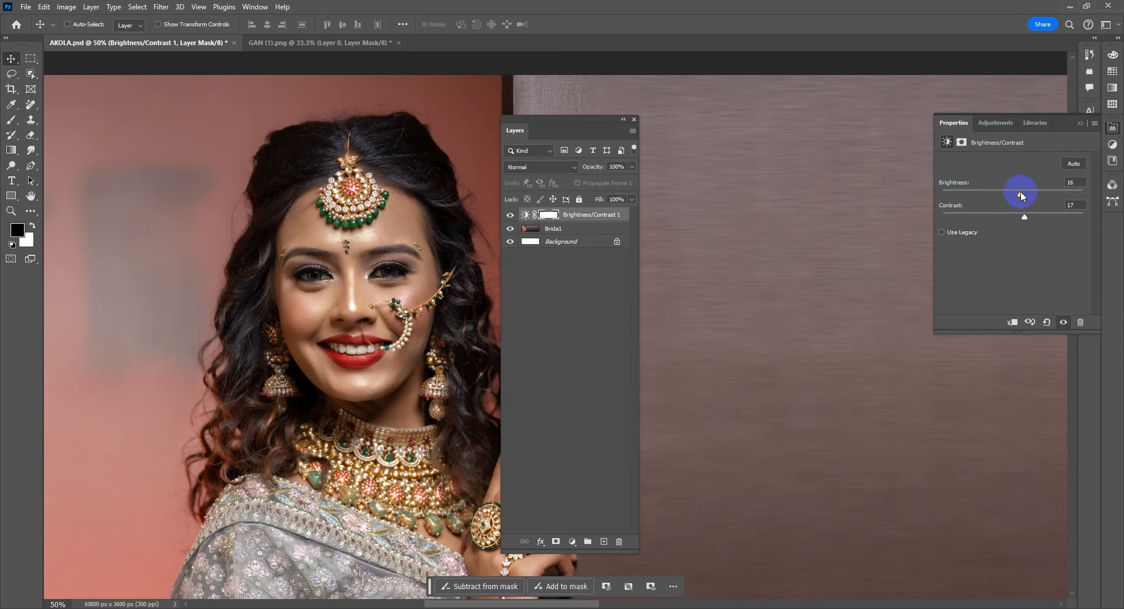
# Review the brightened album spread at a reduced zoom with the interface panels hidden.
pyautogui.press('Tab')
pyautogui.hotkey('ctrl', '-')
pyautogui.hotkey('ctrl', '-')
pyautogui.hotkey('ctrl', '-')
pyautogui.hotkey('ctrl', '-')
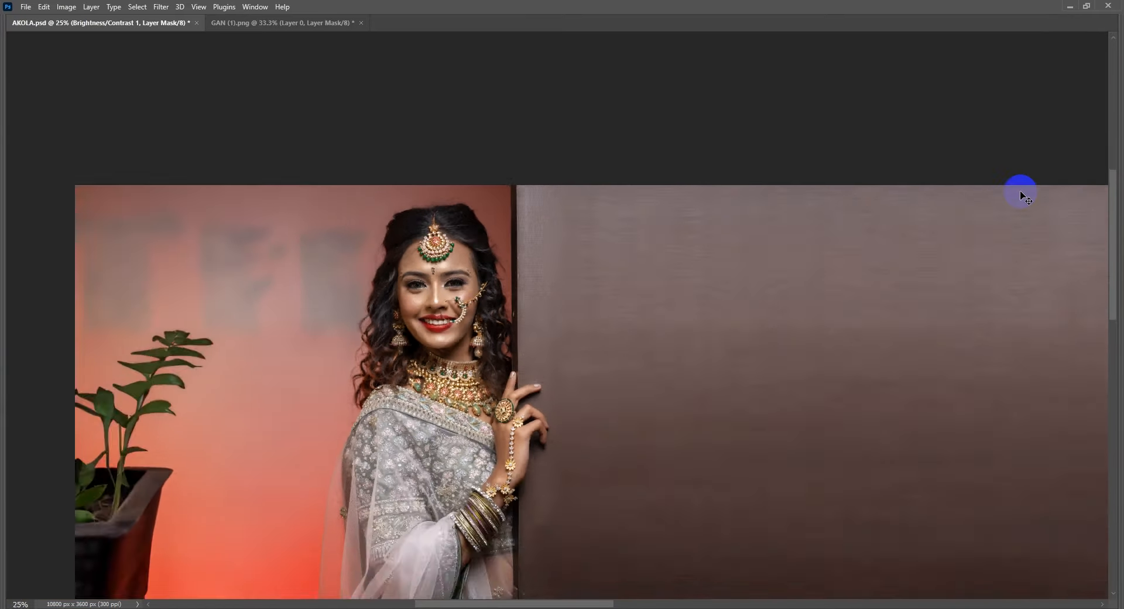
pyautogui.hotkey('ctrl', '+')
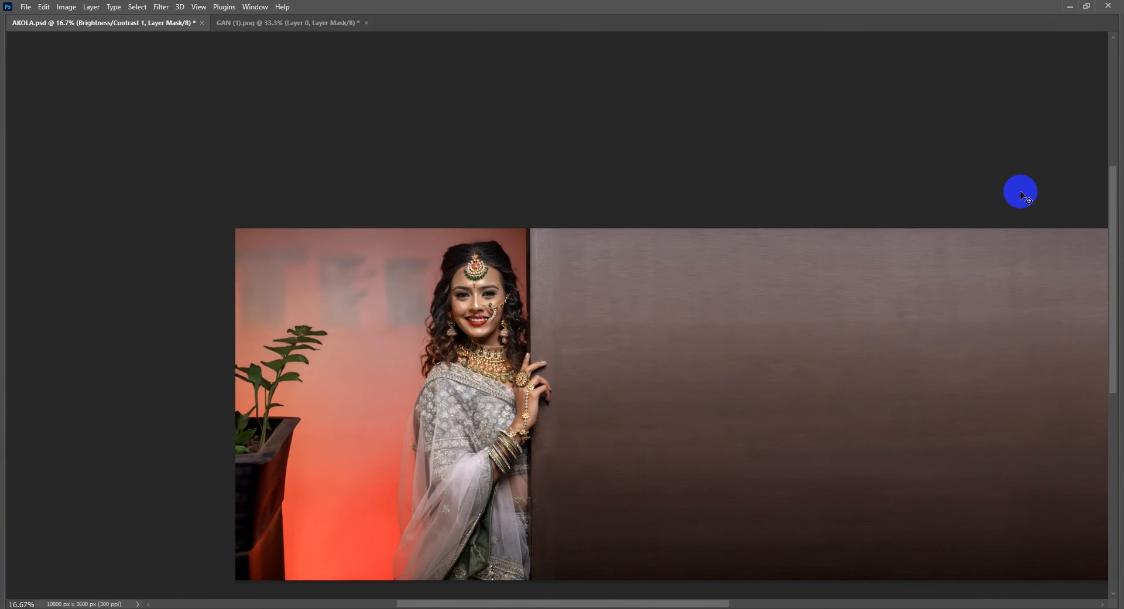
pyautogui.press('space')
pyautogui.moveTo(723, 360); pyautogui.dragTo(597, 340)
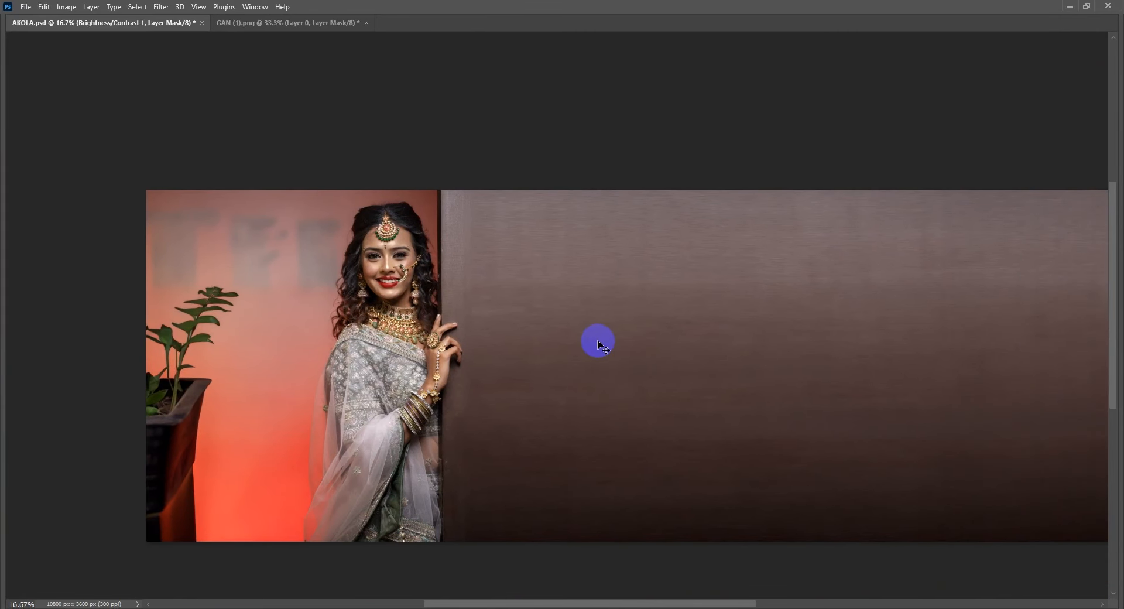
pyautogui.press('Tab')
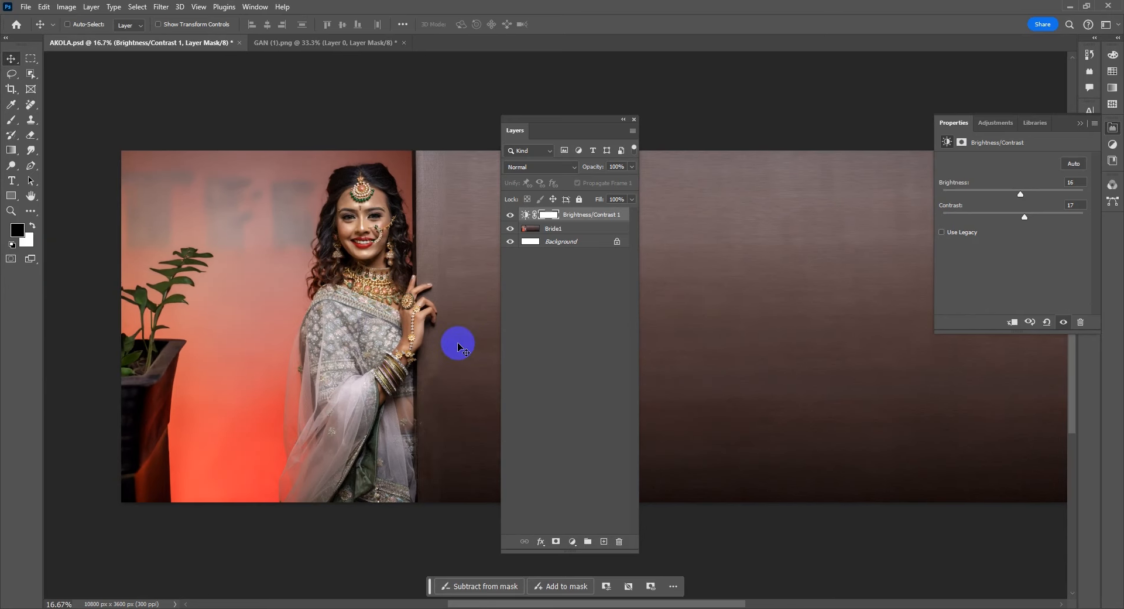
# Select the bride's section of the spread and darken it with an Exposure adjustment layer.
pyautogui.press('m')
pyautogui.moveTo(122, 151); pyautogui.dragTo(479, 511)
pyautogui.click(572, 541)
pyautogui.click(609, 403)
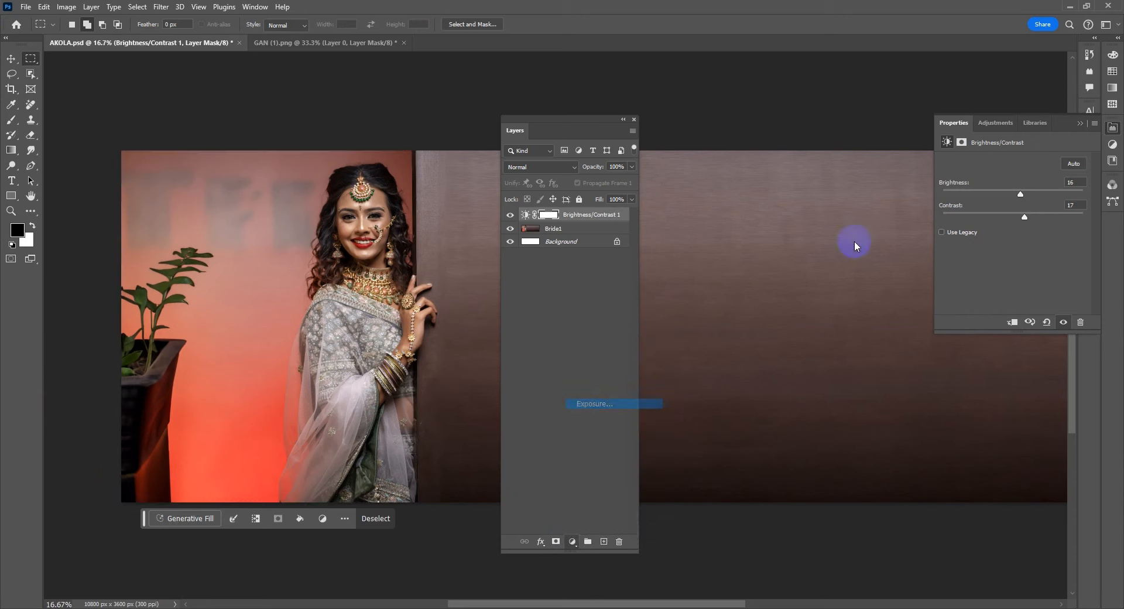
pyautogui.moveTo(1015, 188); pyautogui.dragTo(976, 189)
# Refine the Exposure 1 mask around the bride with a 149.5 px feather and compare the spread with and without it.
pyautogui.click(11, 150)
pyautogui.moveTo(421, 288); pyautogui.dragTo(213, 287)
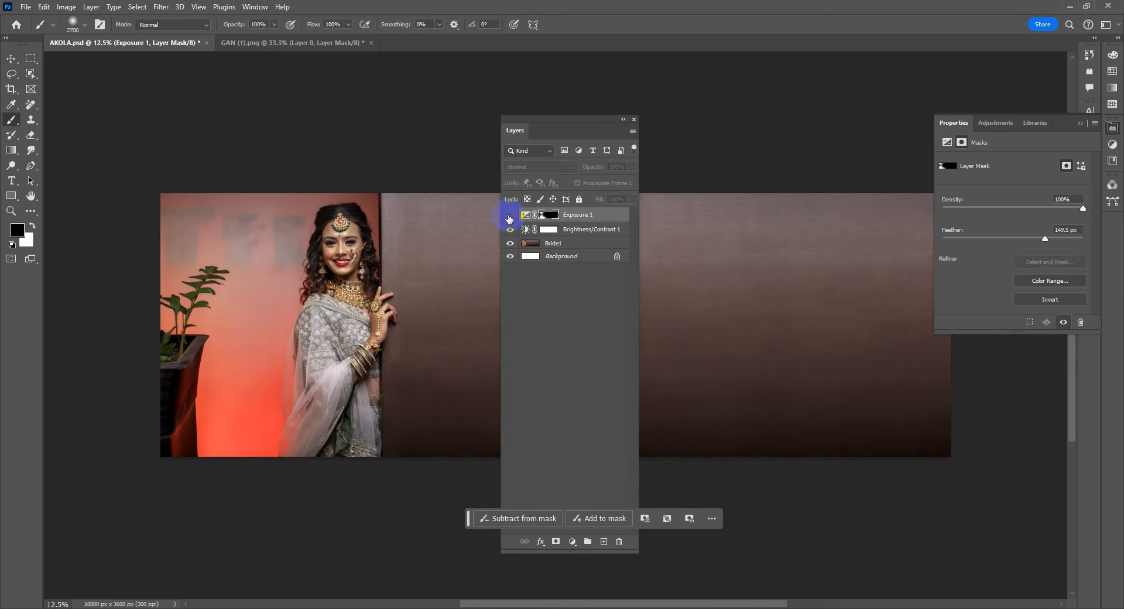
pyautogui.click(509, 216)
pyautogui.click(509, 217)
pyautogui.click(510, 216)
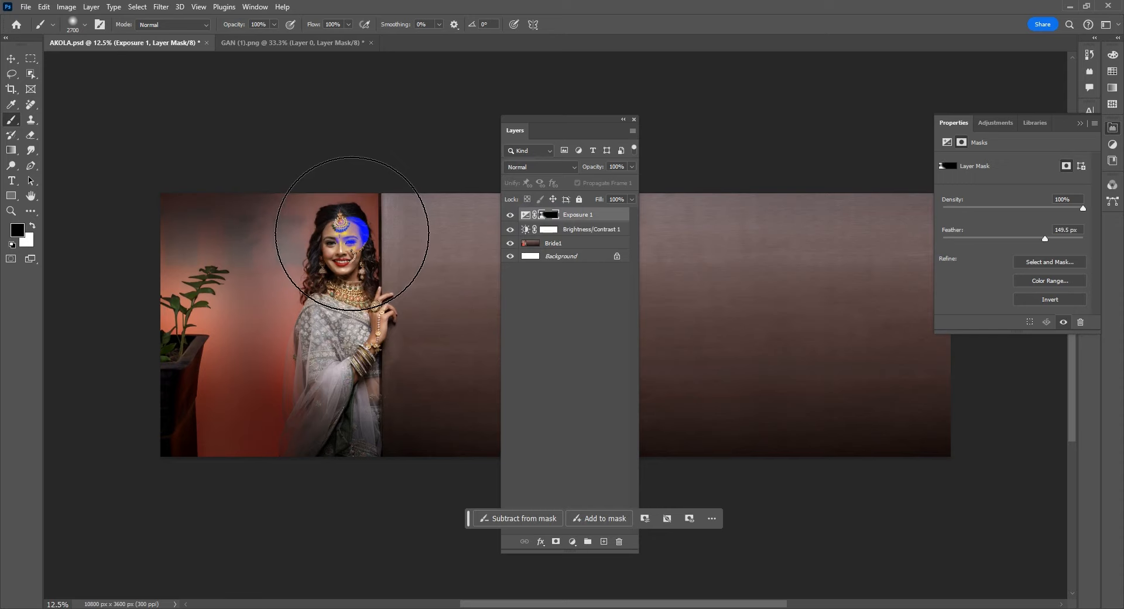
# Open the raw portrait VIV_3295.NEF from the ACR folder in Camera Raw.
pyautogui.press('Tab')
pyautogui.moveTo(436, 222); pyautogui.dragTo(712, 21)
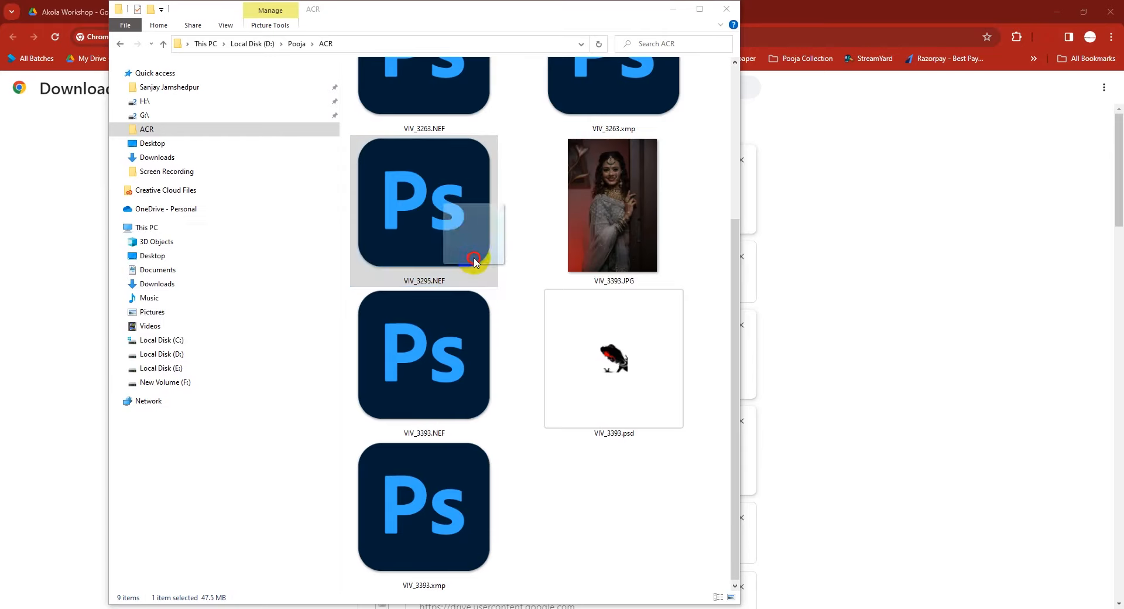
pyautogui.hotkey('alt', 'Tab')
pyautogui.hotkey('alt', 'Tab')
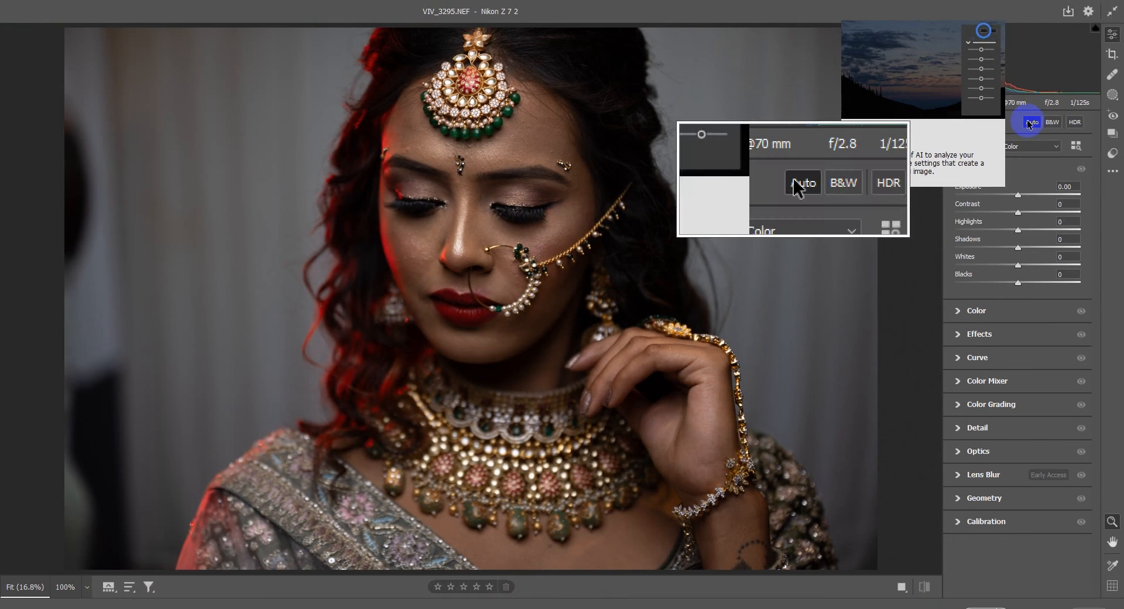
# Apply automatic tone correction to VIV_3295.NEF, fine-tune its light settings and open the image for editing.
pyautogui.click(1028, 122)
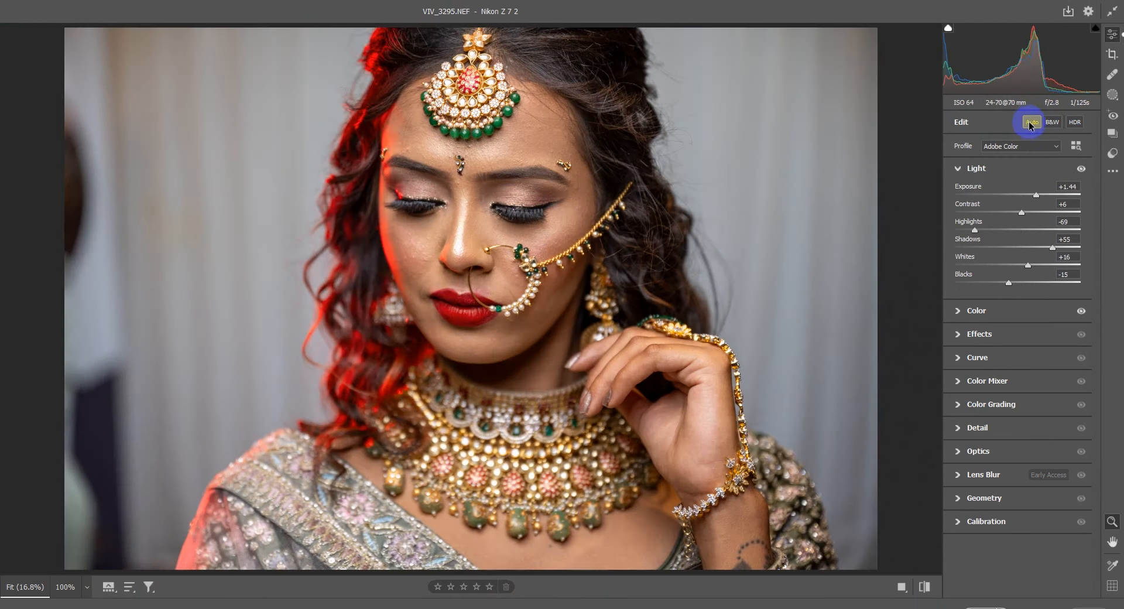
pyautogui.click(1027, 194)
pyautogui.moveTo(1026, 193)
pyautogui.mouseDown()
pyautogui.moveTo(1014, 220)
pyautogui.moveTo(1033, 194)
pyautogui.mouseUp()
pyautogui.doubleClick(1029, 213)
pyautogui.moveTo(1026, 264); pyautogui.dragTo(1044, 246)
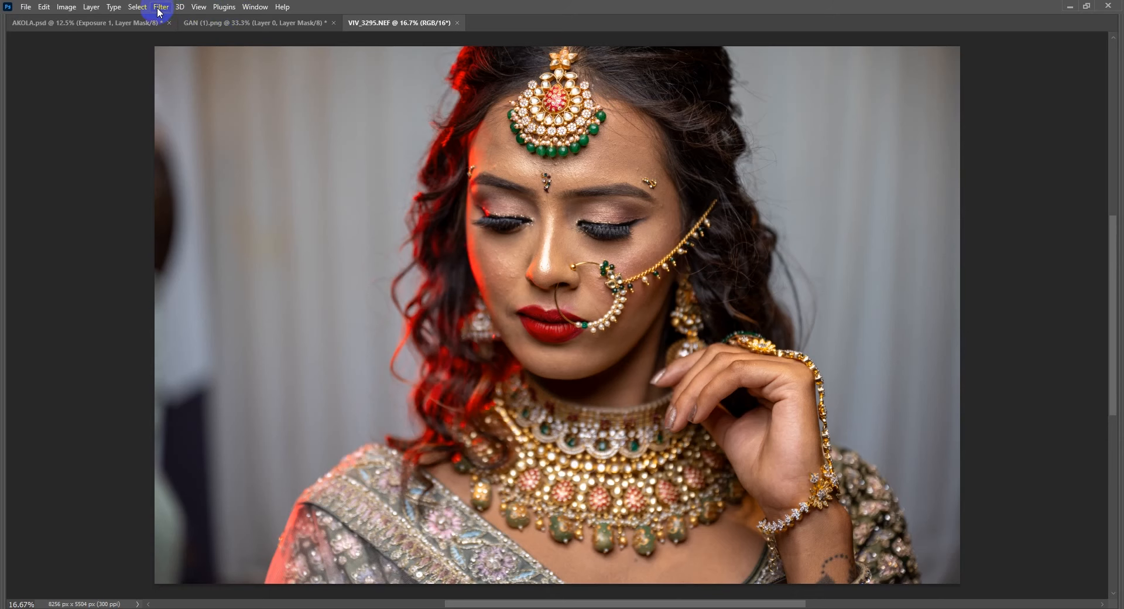
# Smooth the close-up portrait's skin with SkinFiner's default preset, setting skin tone Brightness to +32 and Saturation to +18.
pyautogui.click(160, 7)
pyautogui.moveTo(271, 276)
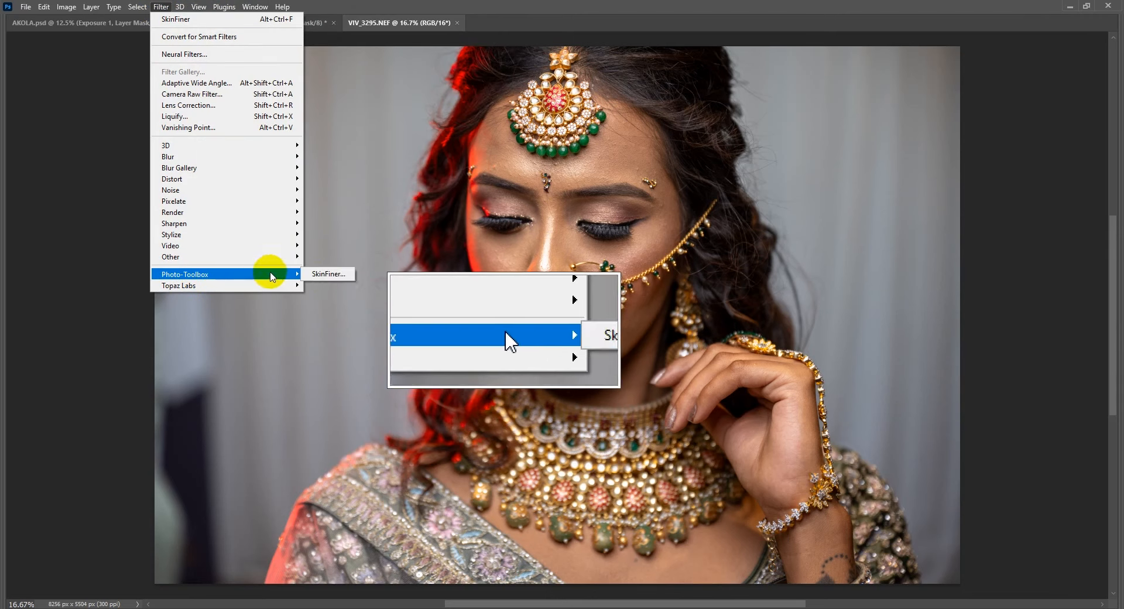
pyautogui.click(321, 274)
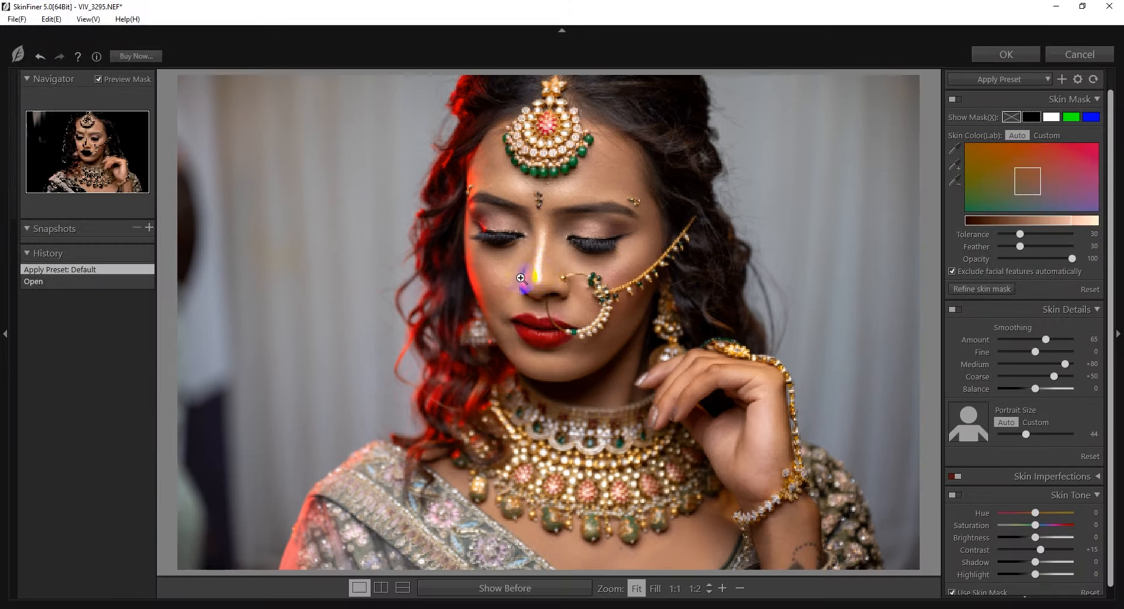
pyautogui.click(569, 266)
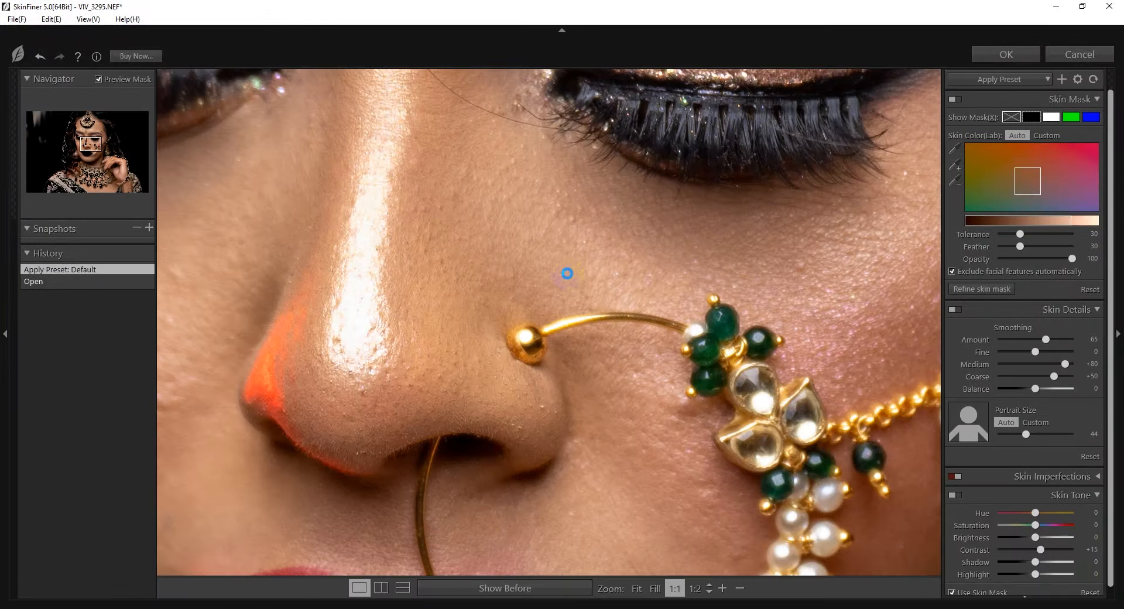
pyautogui.scroll(-2, 567, 272)
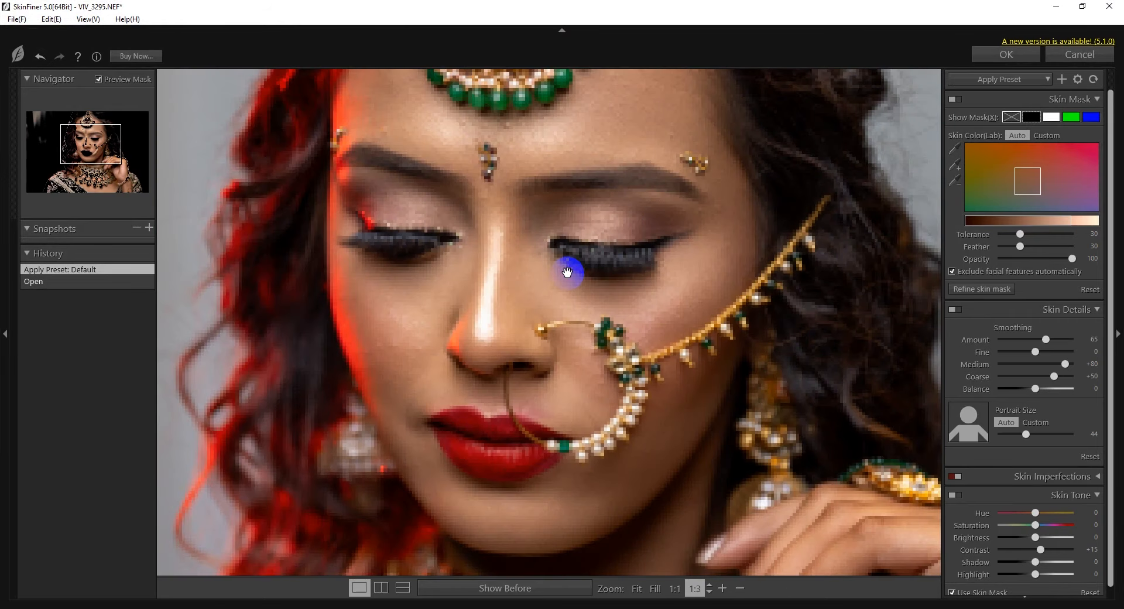
pyautogui.moveTo(1109, 318); pyautogui.dragTo(1110, 330)
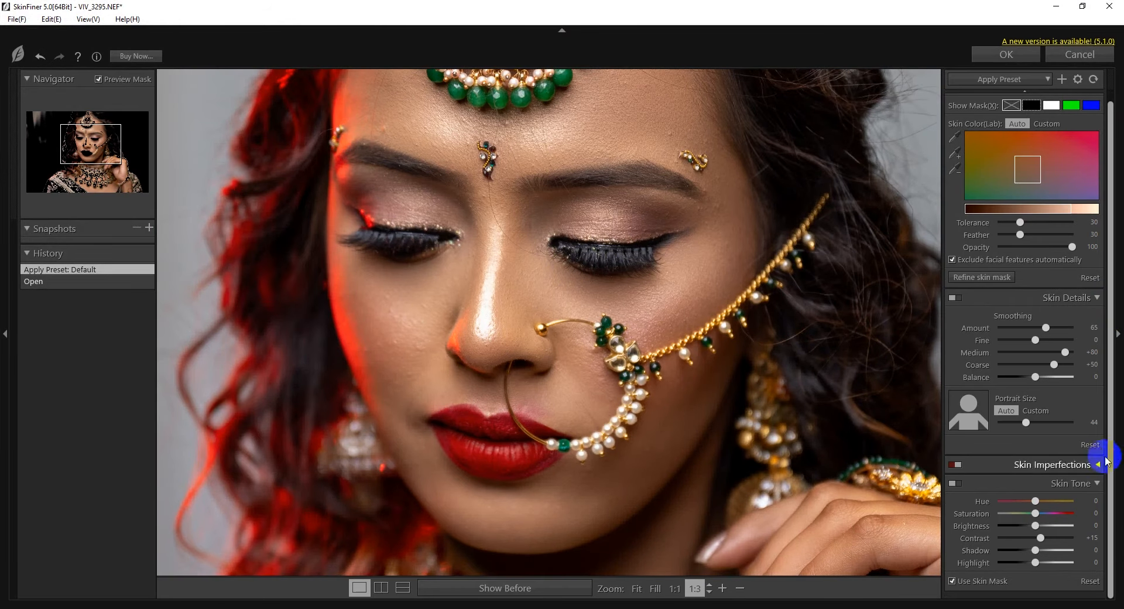
pyautogui.moveTo(1035, 513); pyautogui.dragTo(1042, 515)
pyautogui.click(507, 590)
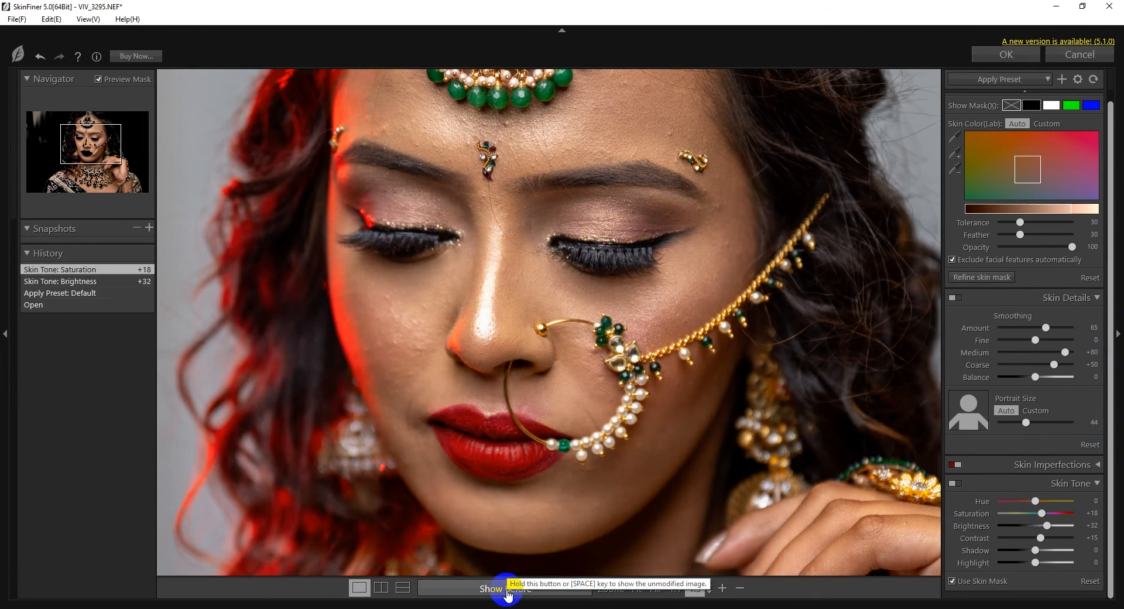
pyautogui.moveTo(506, 590); pyautogui.dragTo(507, 590)
pyautogui.click(1018, 55)
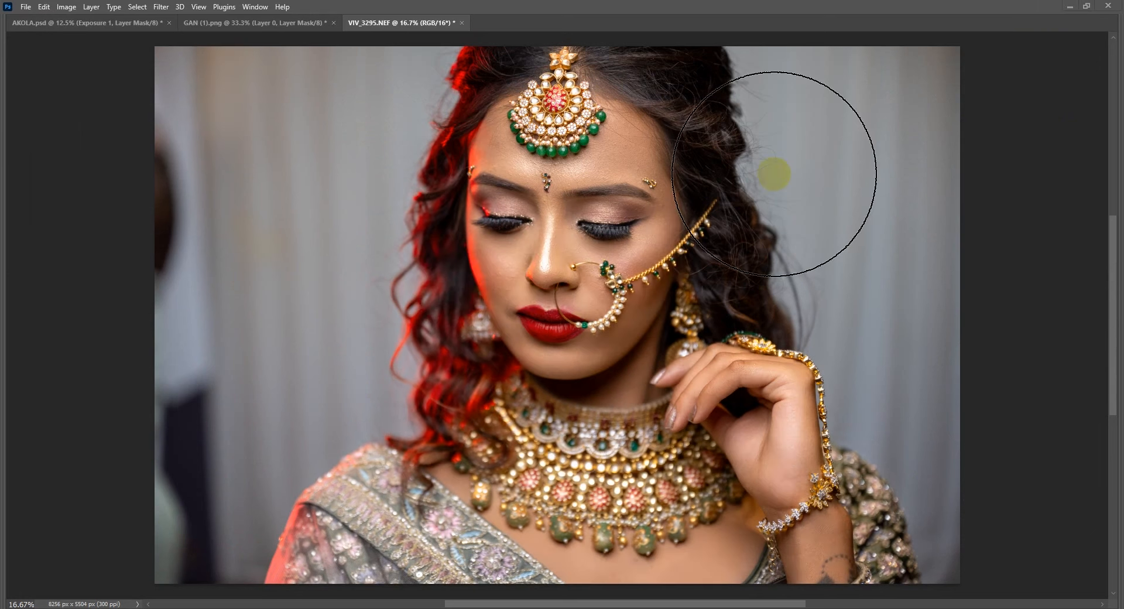
# Select the bride in the close-up portrait using the Object Selection tool.
pyautogui.hotkey('ctrl', '-')
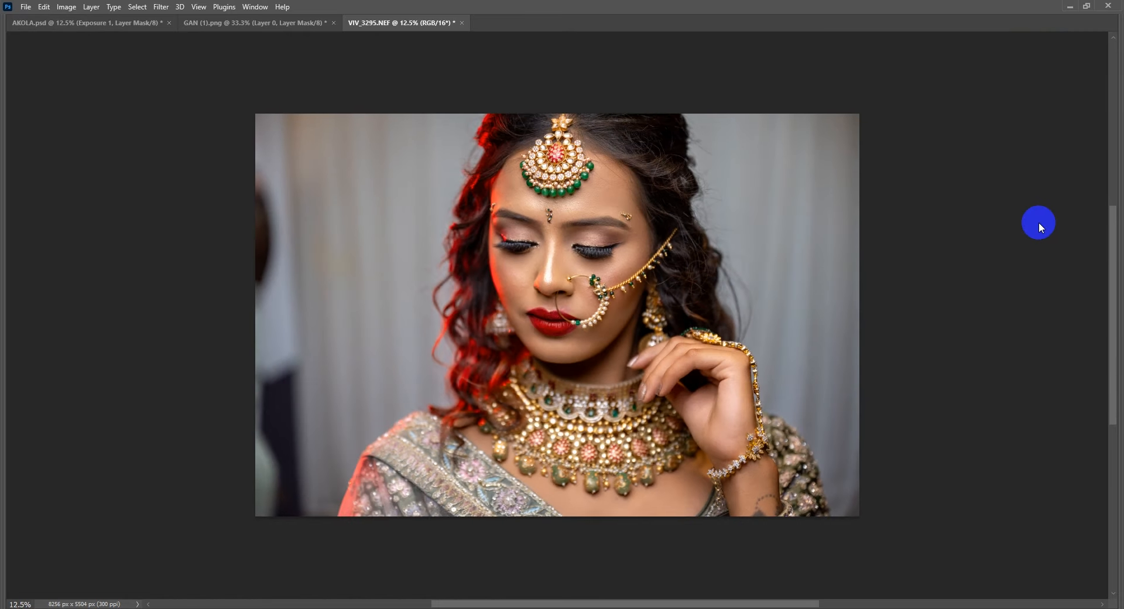
pyautogui.press('Tab')
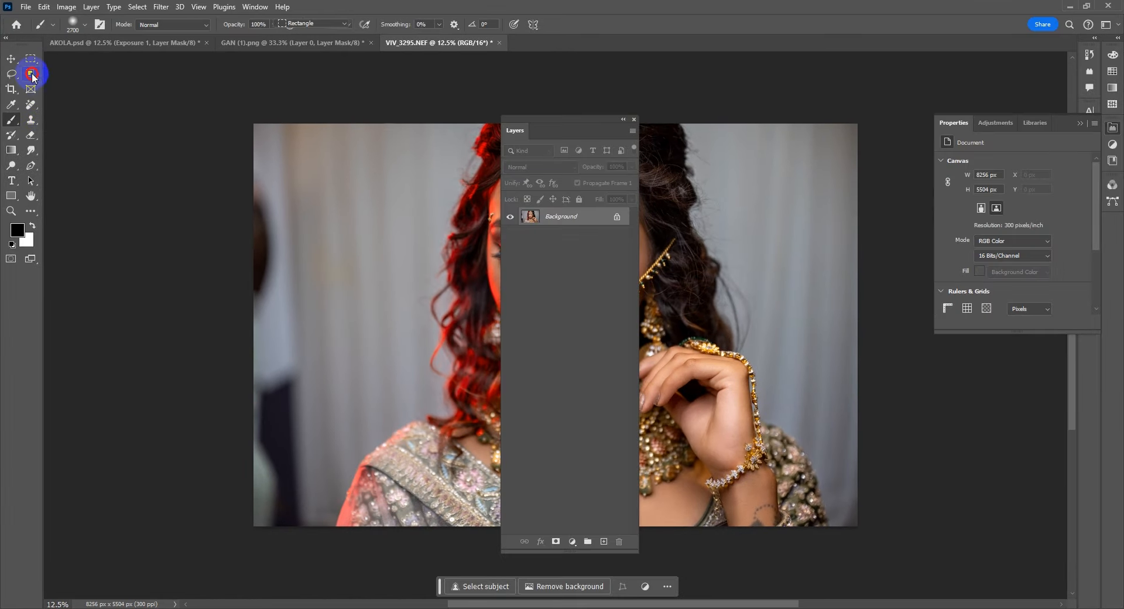
pyautogui.moveTo(32, 76); pyautogui.dragTo(88, 76)
pyautogui.click(88, 75)
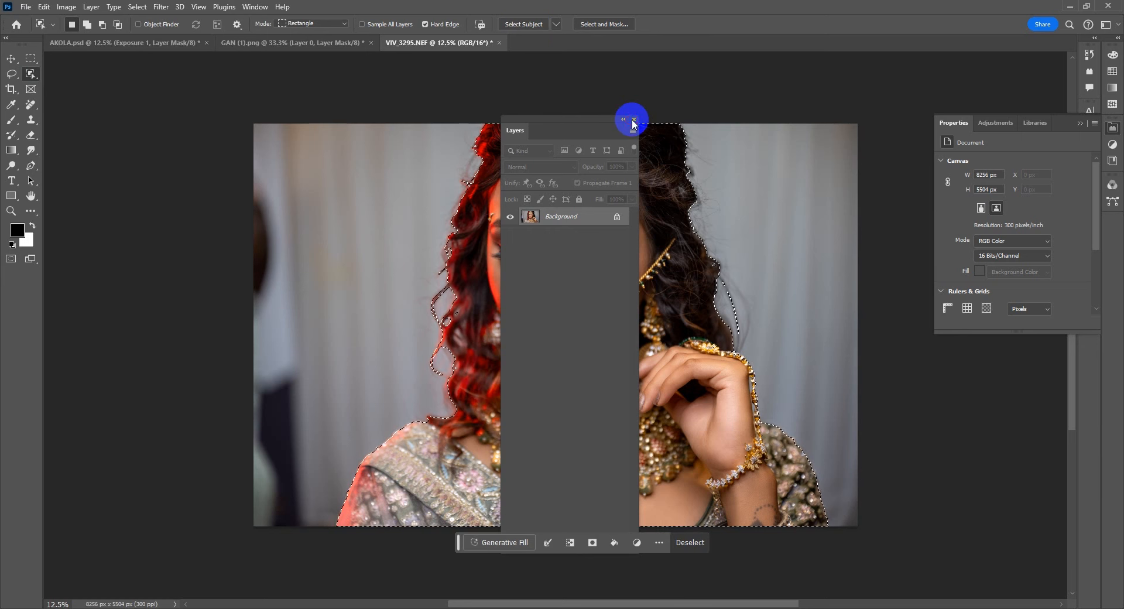
# Hide the close-up portrait's background with a layer mask made from the bride selection.
pyautogui.click(633, 121)
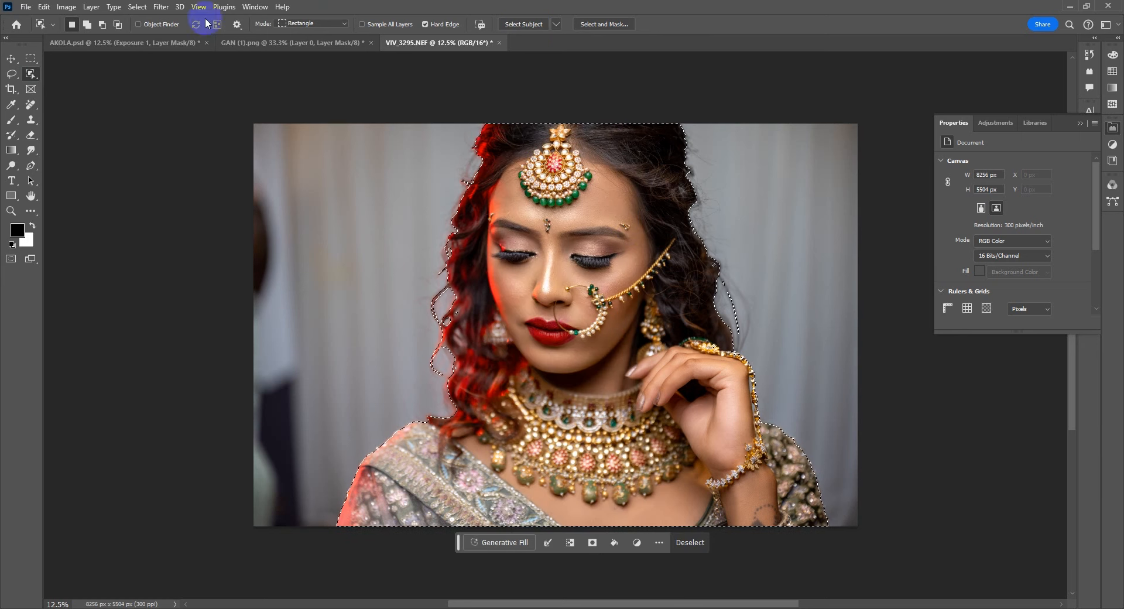
pyautogui.click(255, 6)
pyautogui.click(296, 279)
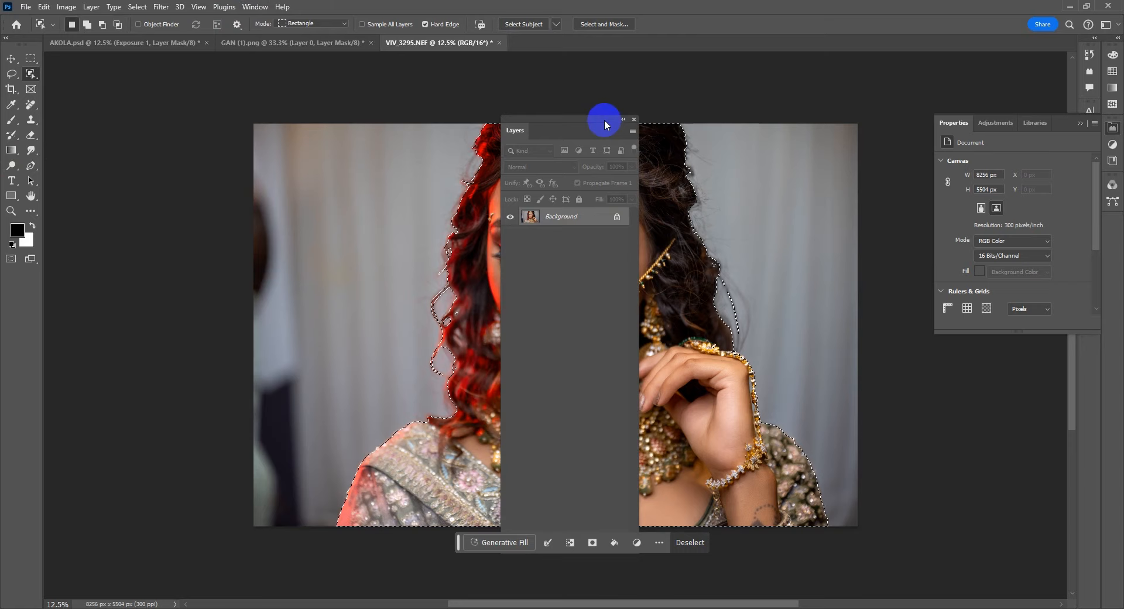
pyautogui.moveTo(604, 120); pyautogui.dragTo(226, 115)
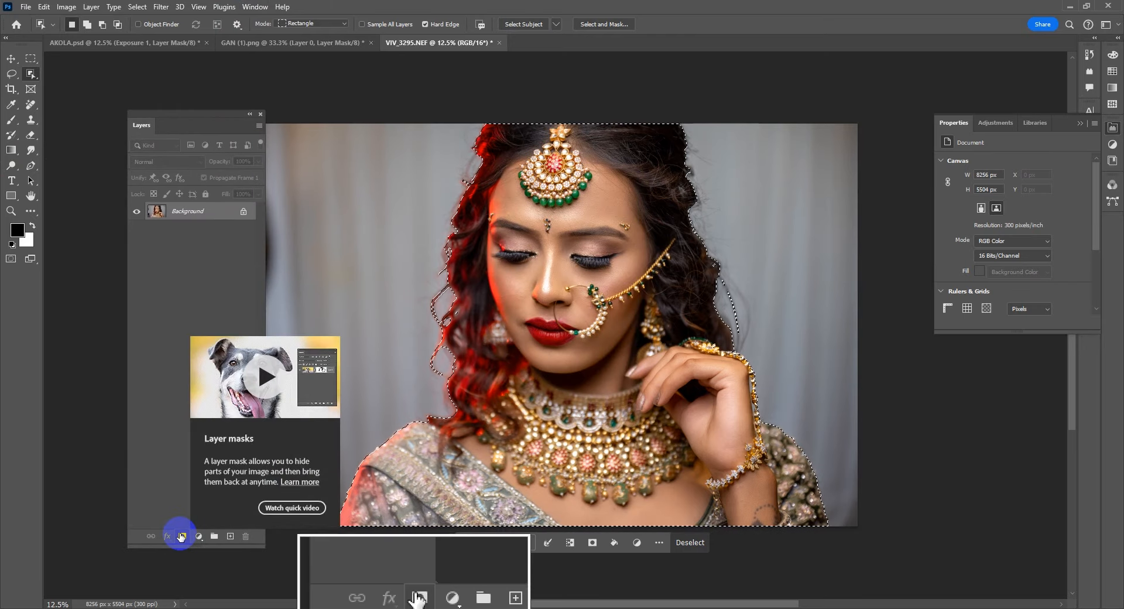
pyautogui.click(181, 536)
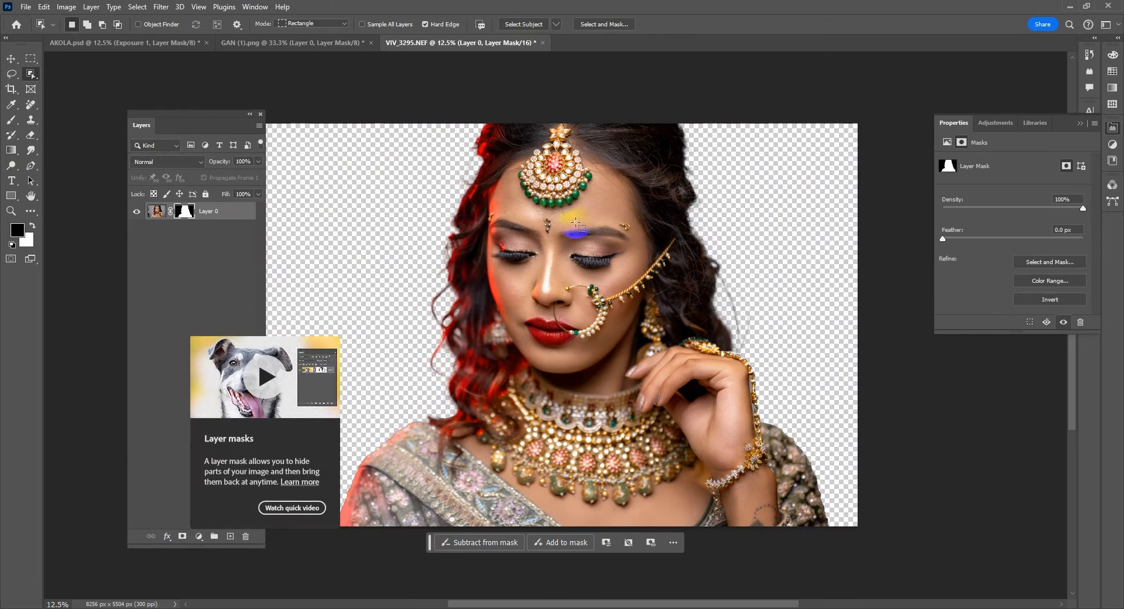
# Place the masked close-up in the AKOLA.psd spread, scale it to 68.29% and position it at the spread's right end.
pyautogui.click(12, 59)
pyautogui.moveTo(577, 167); pyautogui.dragTo(707, 304)
pyautogui.hotkey('ctrl', 't')
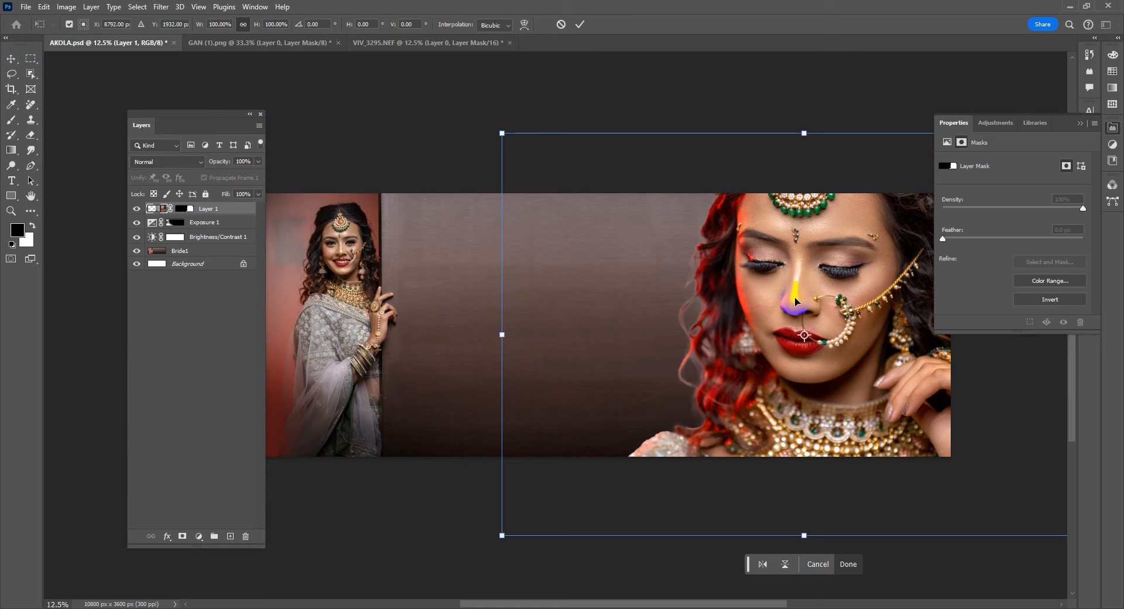
pyautogui.moveTo(495, 125); pyautogui.dragTo(760, 243)
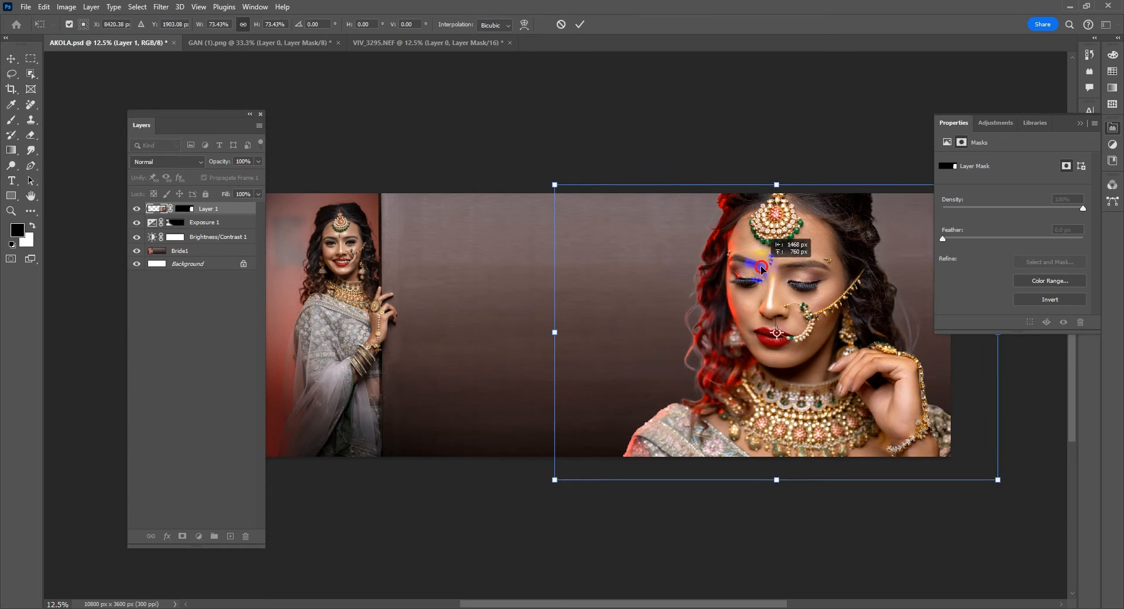
pyautogui.moveTo(778, 479); pyautogui.dragTo(778, 467)
pyautogui.moveTo(787, 227); pyautogui.dragTo(785, 227)
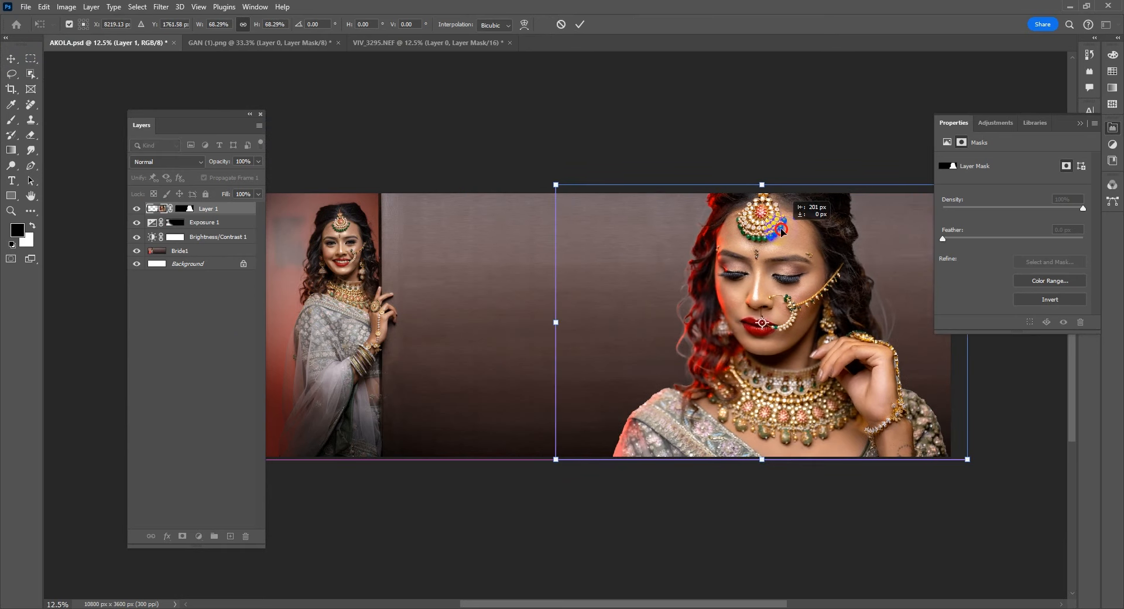
pyautogui.press('Escape')
pyautogui.press('Return')
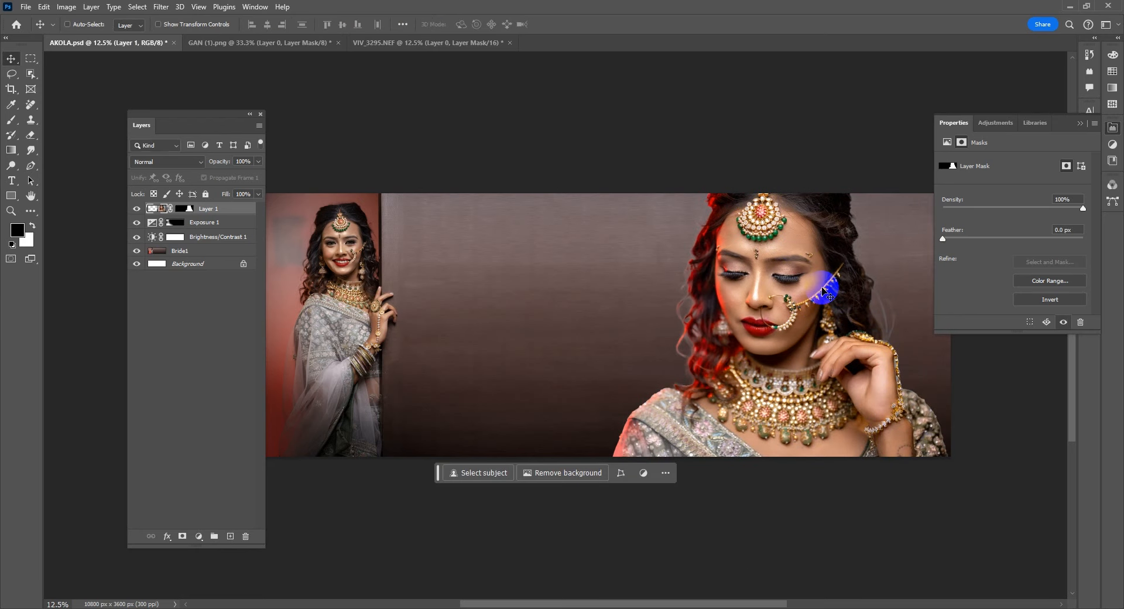
pyautogui.moveTo(827, 308); pyautogui.dragTo(830, 310)
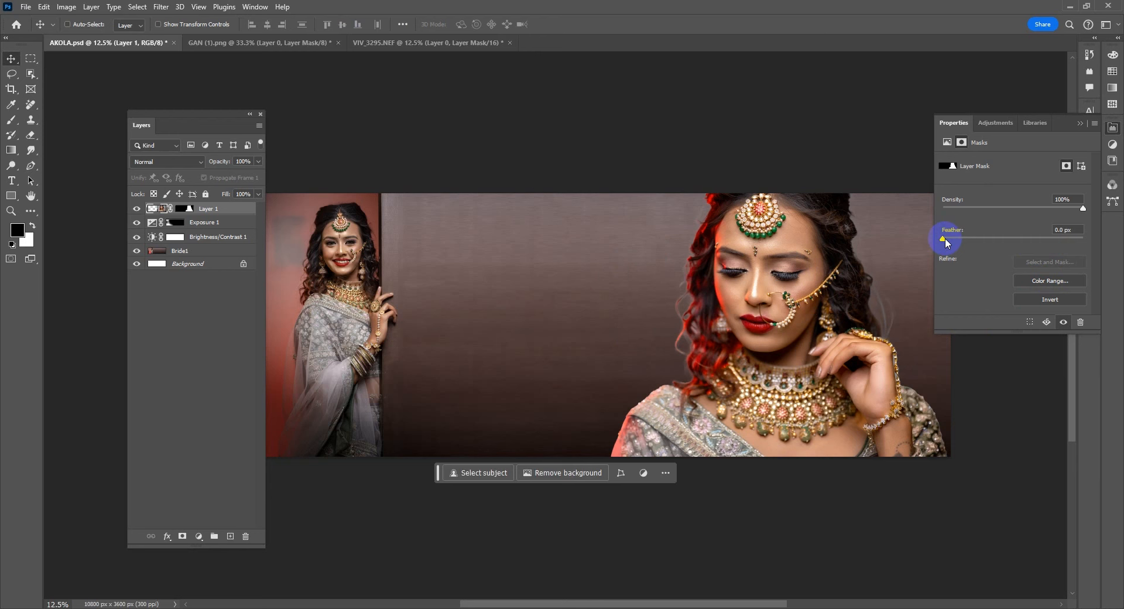
# Feather the close-up's layer mask by 2.9 px and duplicate Layer 1 with its mask.
pyautogui.moveTo(947, 242); pyautogui.dragTo(966, 241)
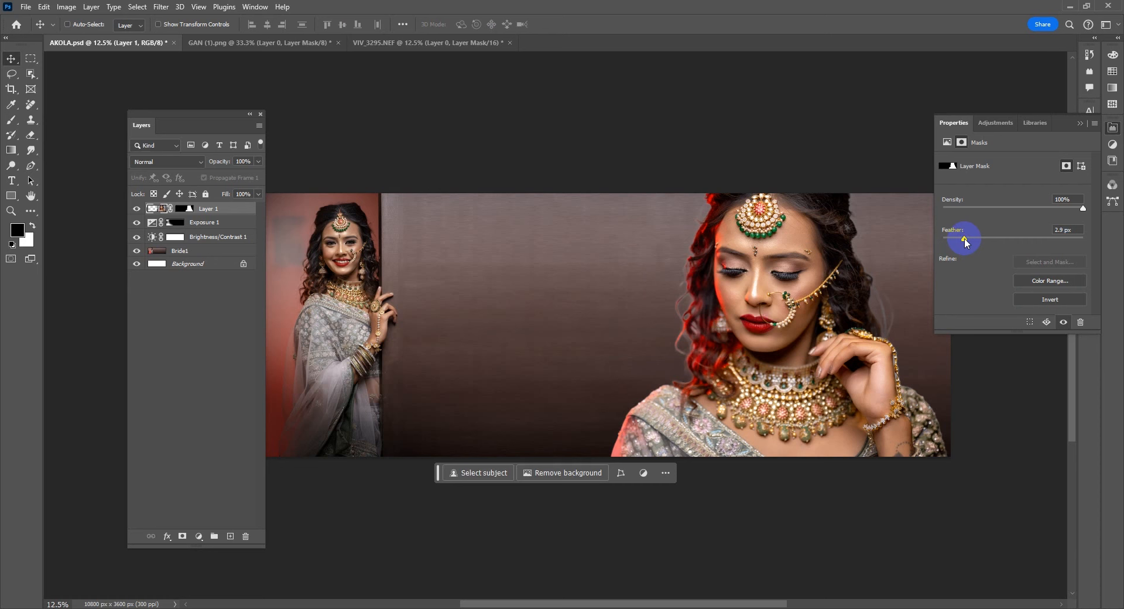
pyautogui.click(184, 209)
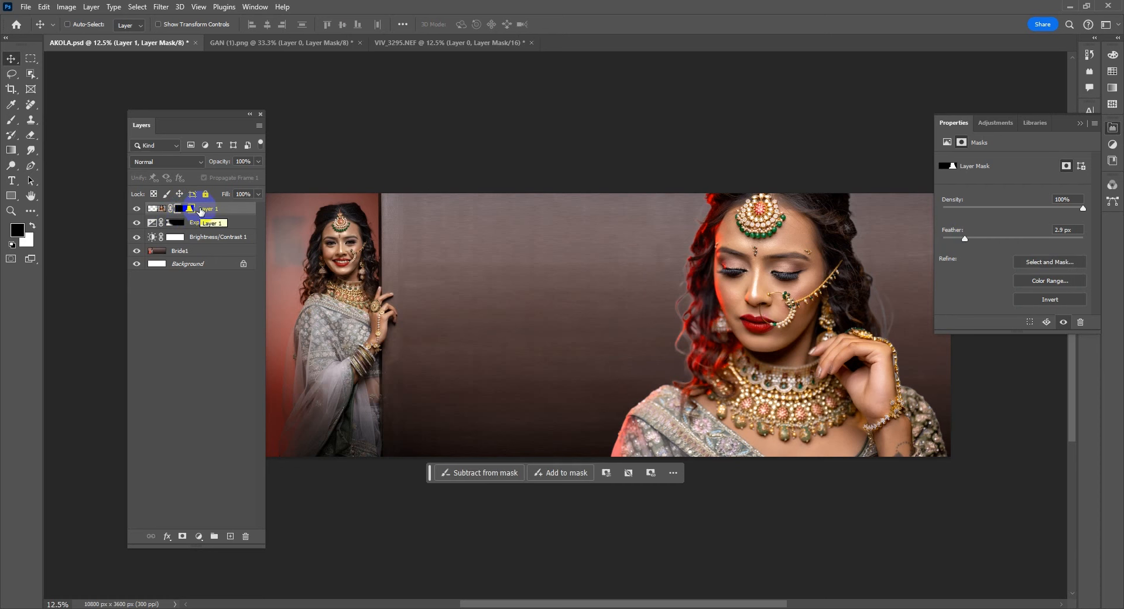
pyautogui.hotkey('ctrl', 'j')
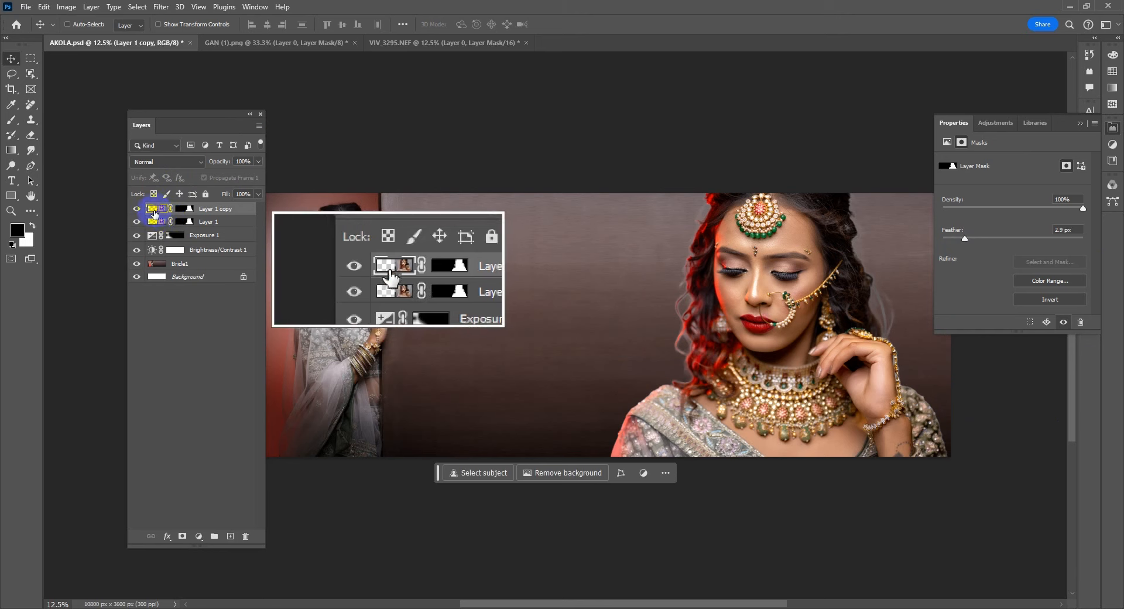
pyautogui.keyDown('shift'); pyautogui.click(204, 215); pyautogui.keyUp('shift')
# Paint white on the lower Layer 1 mask with a 4100 px soft brush to restore the original backdrop around the close-up.
pyautogui.click(186, 221)
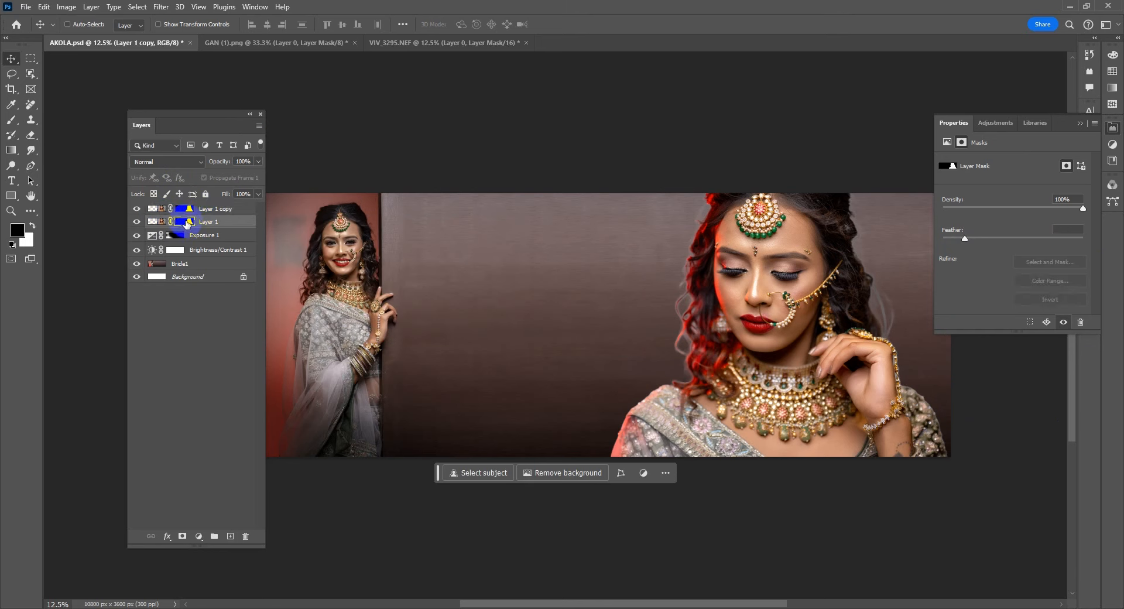
pyautogui.moveTo(12, 120); pyautogui.dragTo(49, 124)
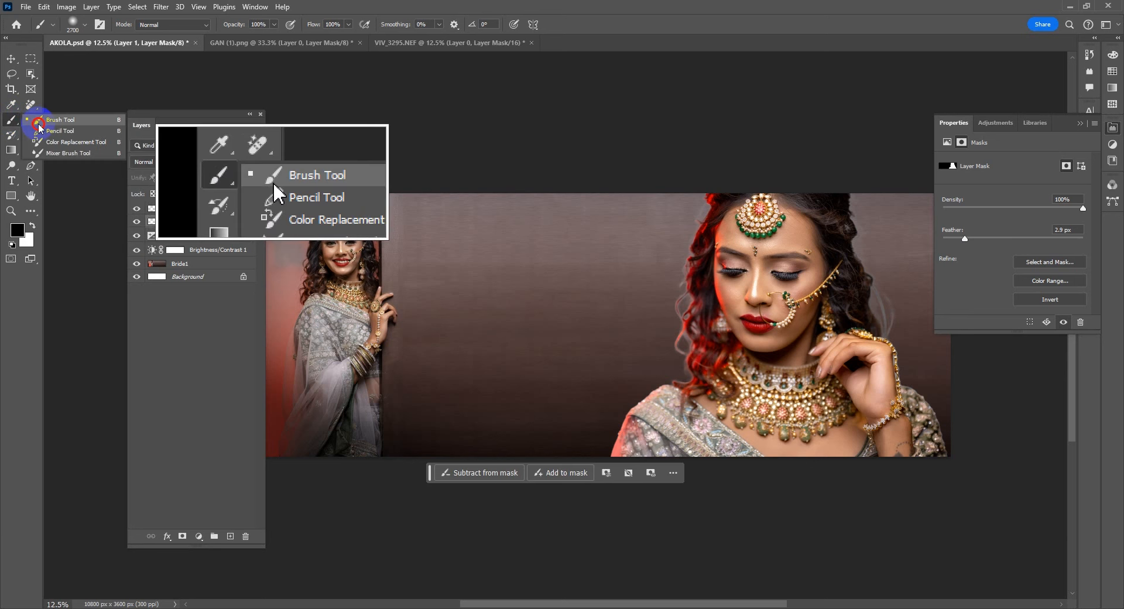
pyautogui.click(39, 125)
pyautogui.click(32, 226)
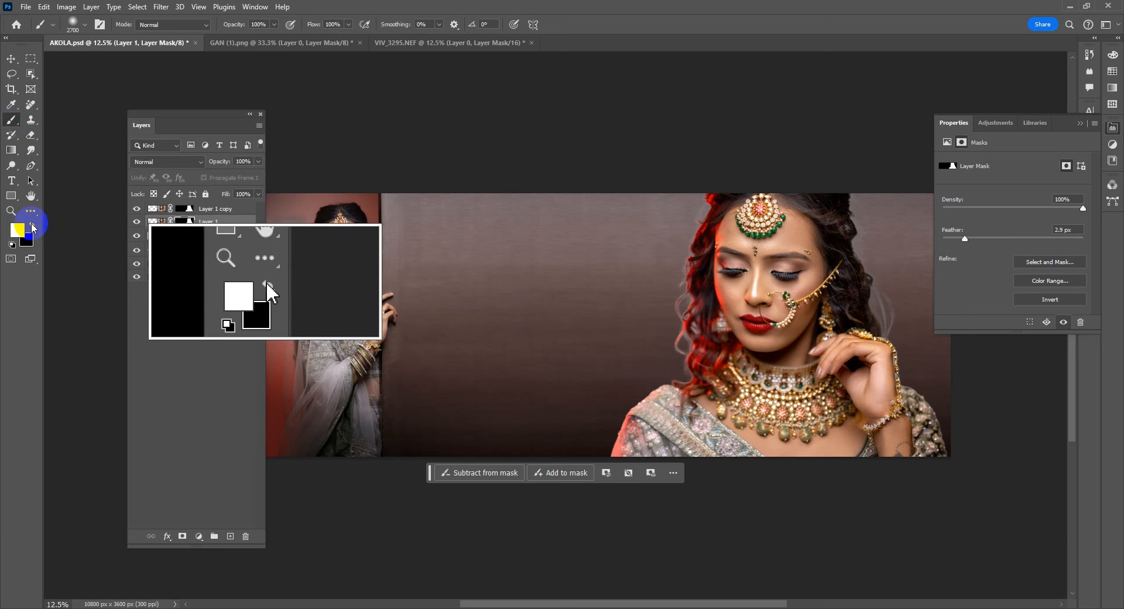
pyautogui.press(']')
pyautogui.press(']')
pyautogui.press(']')
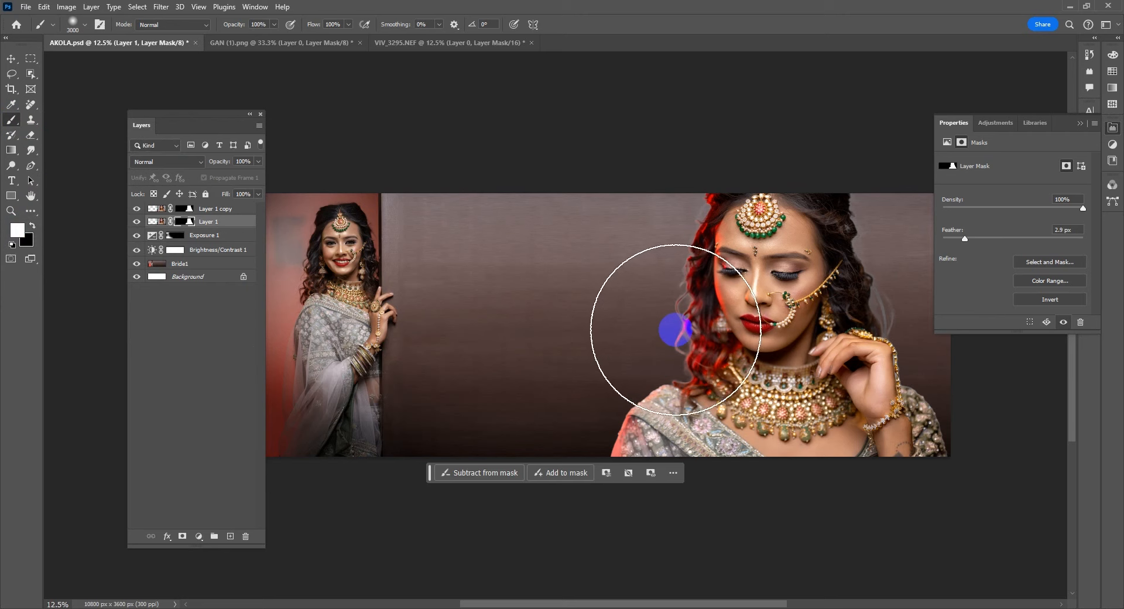
pyautogui.press(']')
pyautogui.press(']')
pyautogui.press(']')
pyautogui.press(']')
pyautogui.press(']')
pyautogui.press(']')
pyautogui.press(']')
pyautogui.press(']')
pyautogui.press(']')
pyautogui.press(']')
pyautogui.press(']')
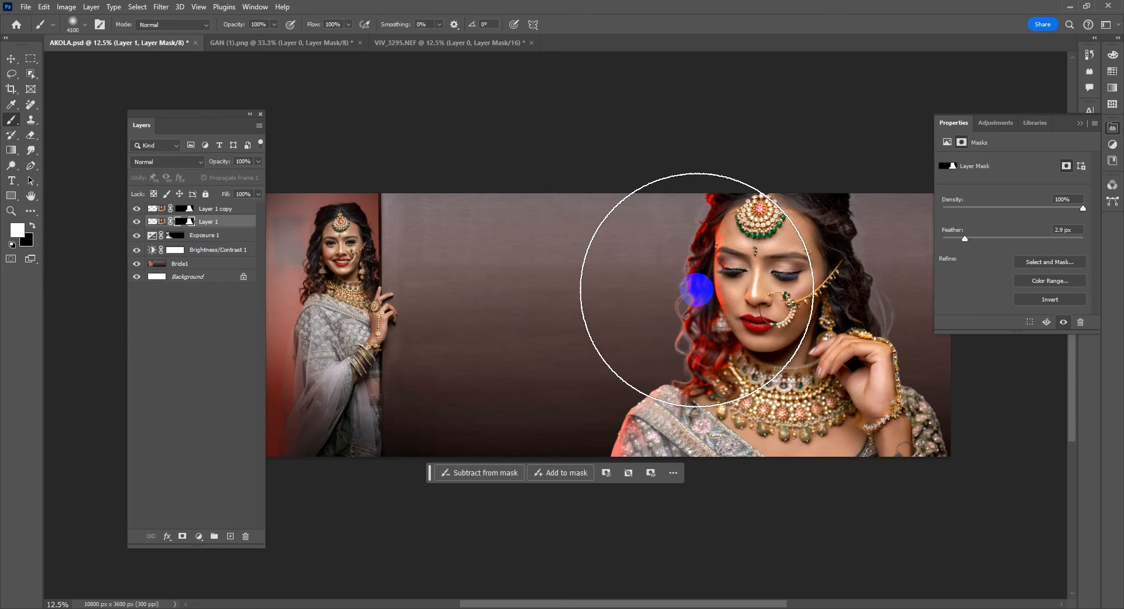
pyautogui.rightClick(697, 290)
pyautogui.click(852, 264)
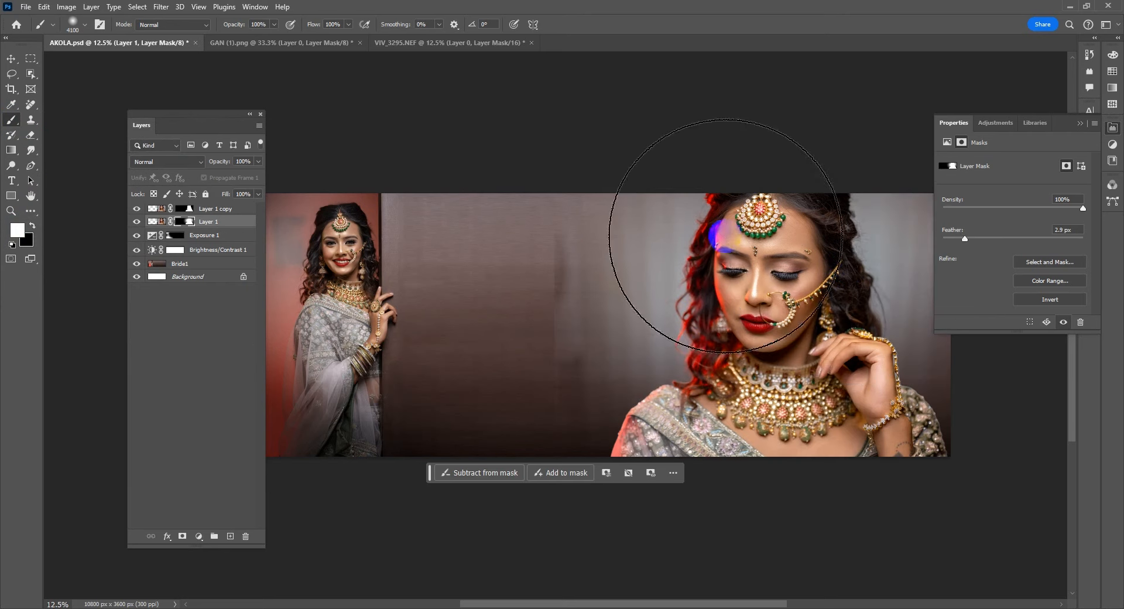
# Paint black on Layer 1's mask with a 3100 px soft brush to remove the visible seam beside the close-up portrait.
pyautogui.click(33, 226)
pyautogui.press('d')
pyautogui.press('[')
pyautogui.press('[')
pyautogui.press('[')
pyautogui.press('[')
pyautogui.press('[')
pyautogui.press('[')
pyautogui.press('[')
pyautogui.press('[')
pyautogui.press('[')
pyautogui.press('[')
pyautogui.click(504, 232)
pyautogui.moveTo(504, 232)
pyautogui.mouseDown()
pyautogui.moveTo(477, 272)
pyautogui.moveTo(462, 400)
pyautogui.mouseUp()
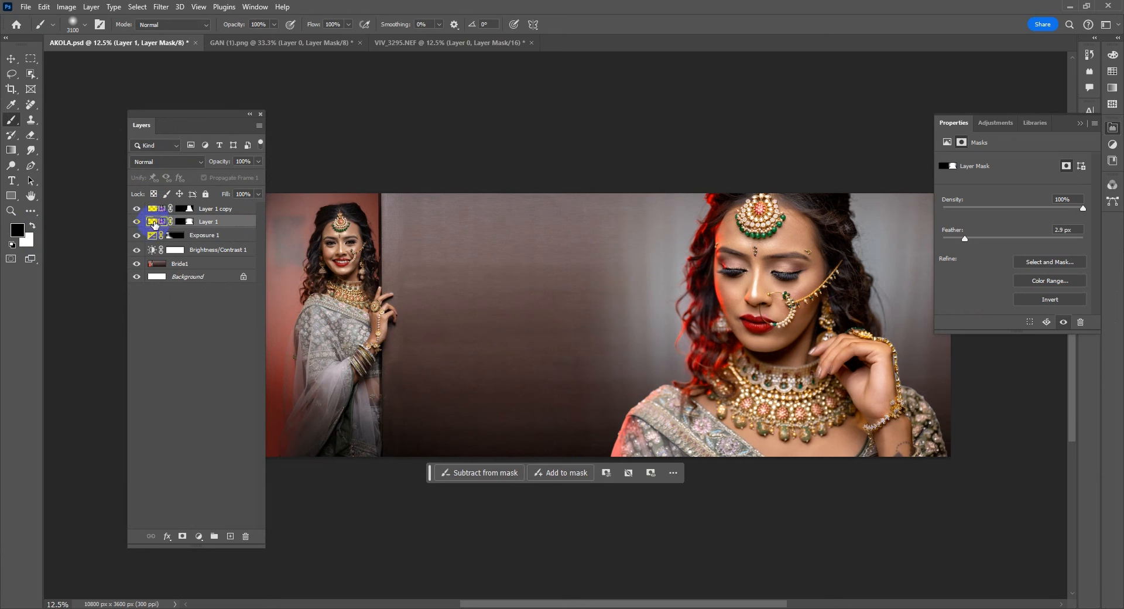
# Set the blend mode of the lower close-up layer, Layer 1, to Multiply.
pyautogui.click(154, 223)
pyautogui.click(153, 162)
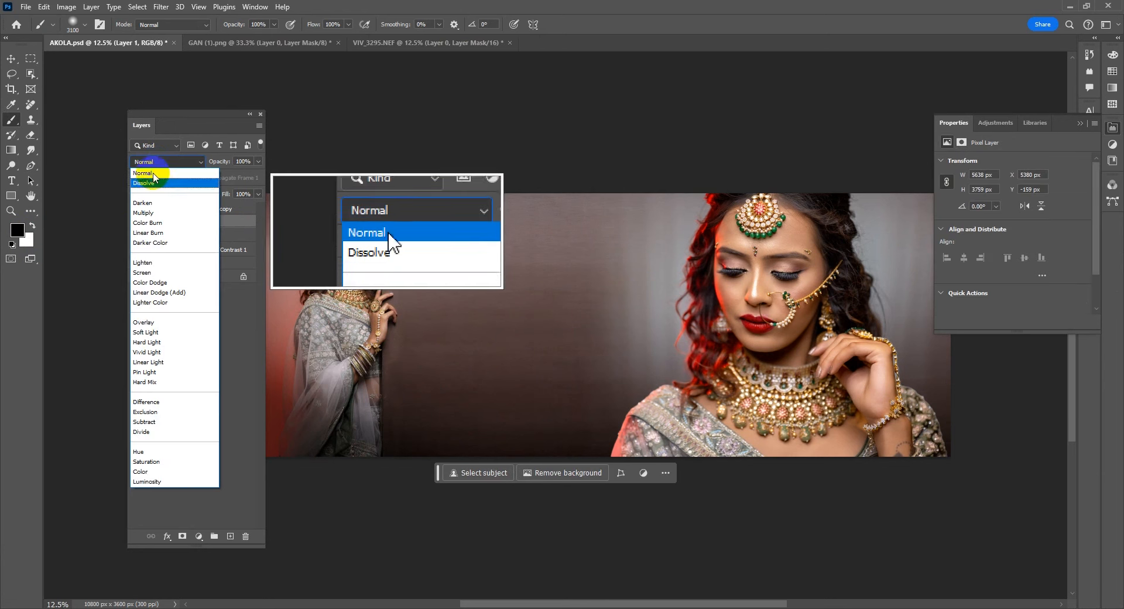
pyautogui.click(156, 213)
# Paint black on Layer 1 copy's mask with a 1000 px soft brush to hide the leftover background around the hair.
pyautogui.click(188, 208)
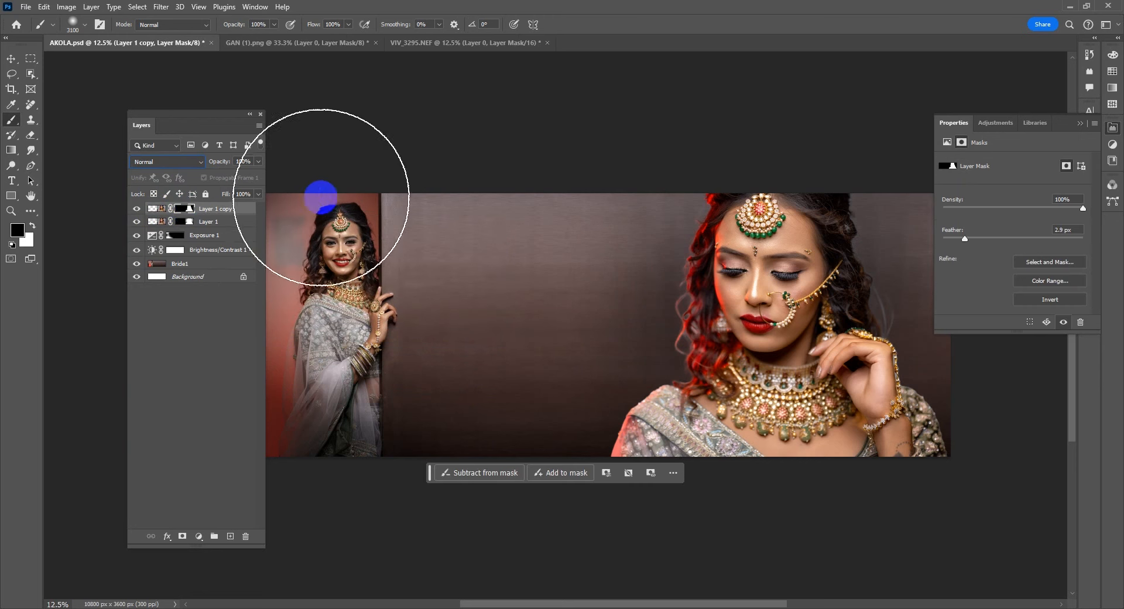
pyautogui.press('[')
pyautogui.press('[')
pyautogui.press('[')
pyautogui.press('[')
pyautogui.press('[')
pyautogui.press('[')
pyautogui.press('[')
pyautogui.press('[')
pyautogui.press('[')
pyautogui.press('[')
pyautogui.press('[')
pyautogui.press('[')
pyautogui.press('[')
pyautogui.press('[')
pyautogui.press('[')
pyautogui.press('[')
pyautogui.press('[')
pyautogui.press('[')
pyautogui.press('[')
pyautogui.press('[')
pyautogui.press('[')
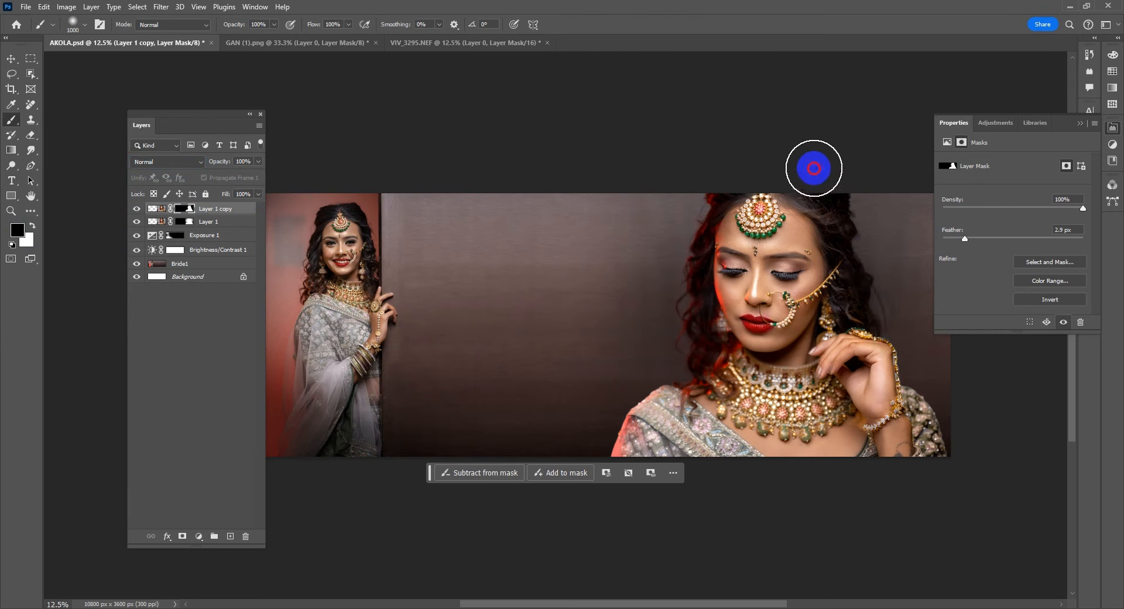
# Paint white on Layer 1 copy's mask with a 300 px brush to restore the edge of the face and nearby hair.
pyautogui.press('x')
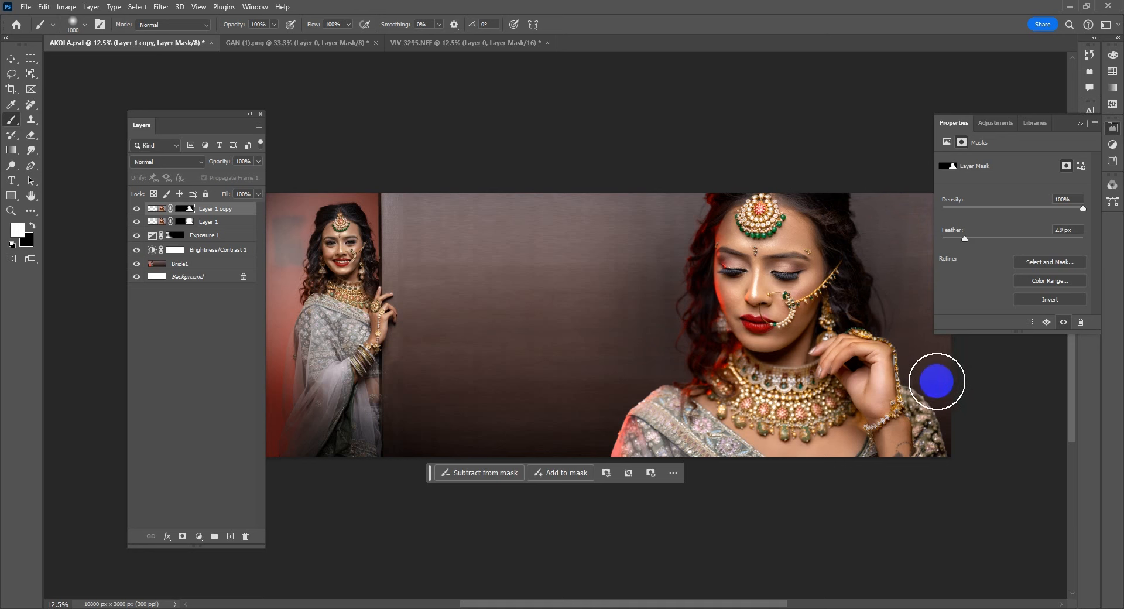
pyautogui.press('[')
pyautogui.press('[')
pyautogui.press('[')
pyautogui.press('[')
pyautogui.press('[')
pyautogui.press('[')
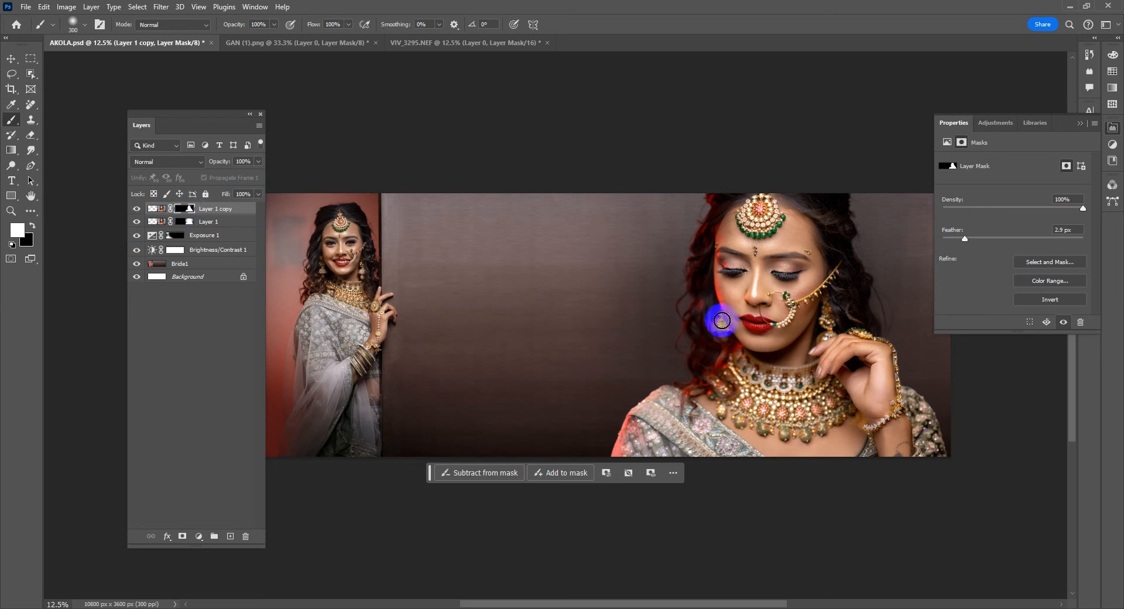
pyautogui.click(720, 244)
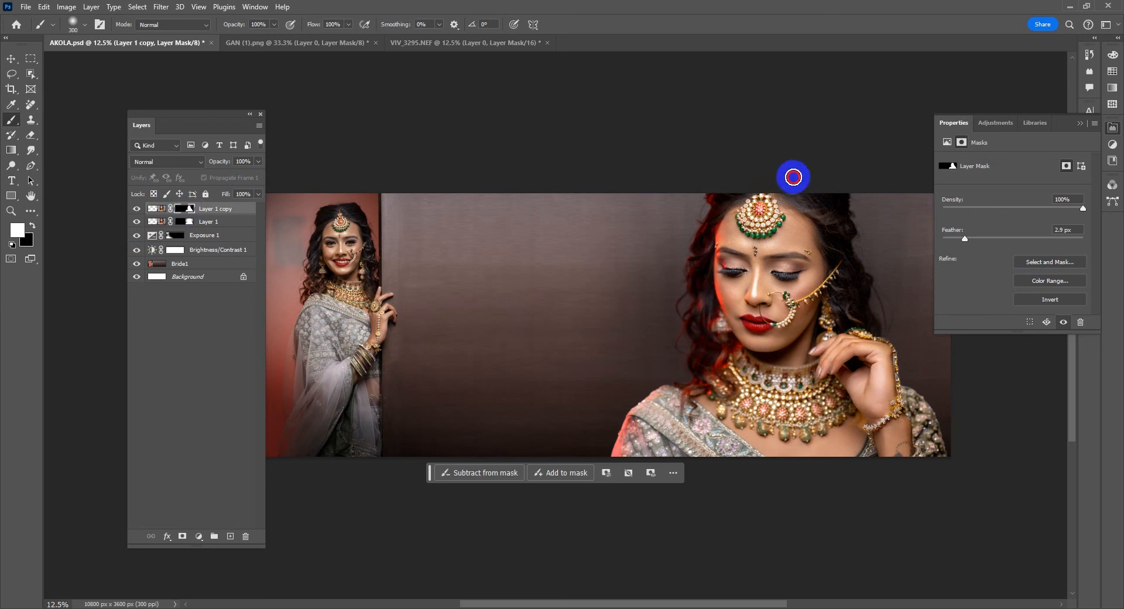
# Add a Solid Color fill layer in pure red, ff0000, above Layer 1 copy.
pyautogui.click(198, 536)
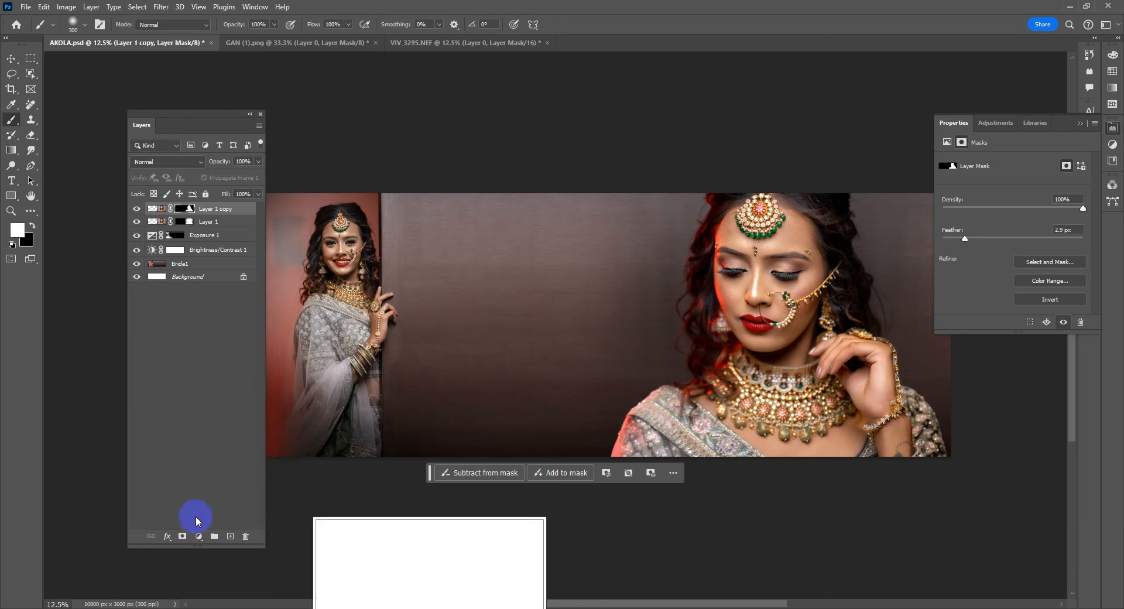
pyautogui.click(198, 536)
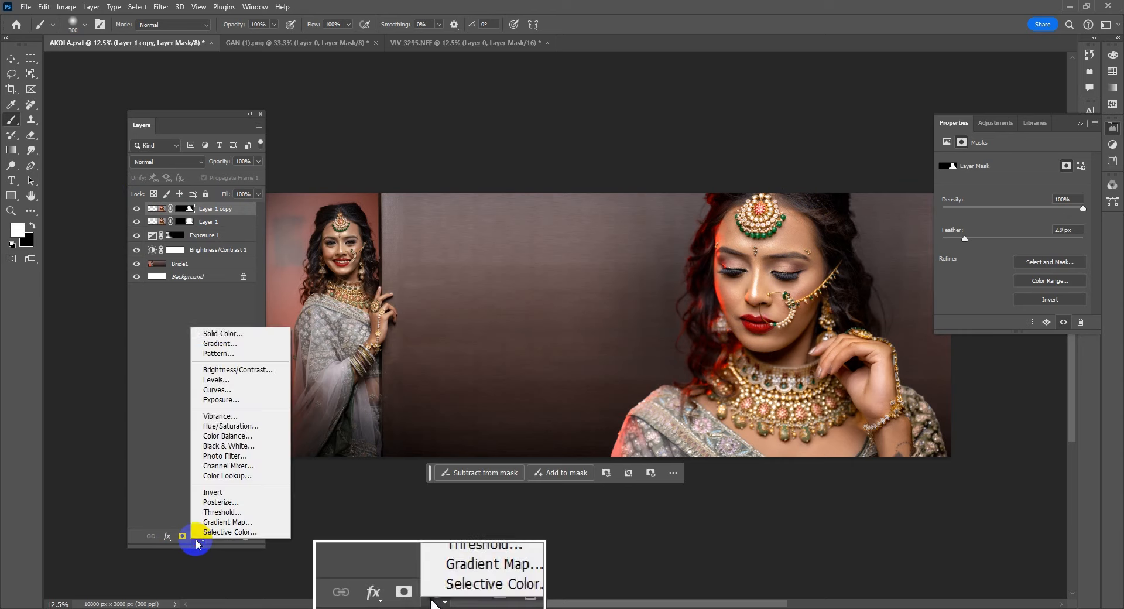
pyautogui.click(232, 333)
pyautogui.moveTo(844, 123); pyautogui.dragTo(878, 111)
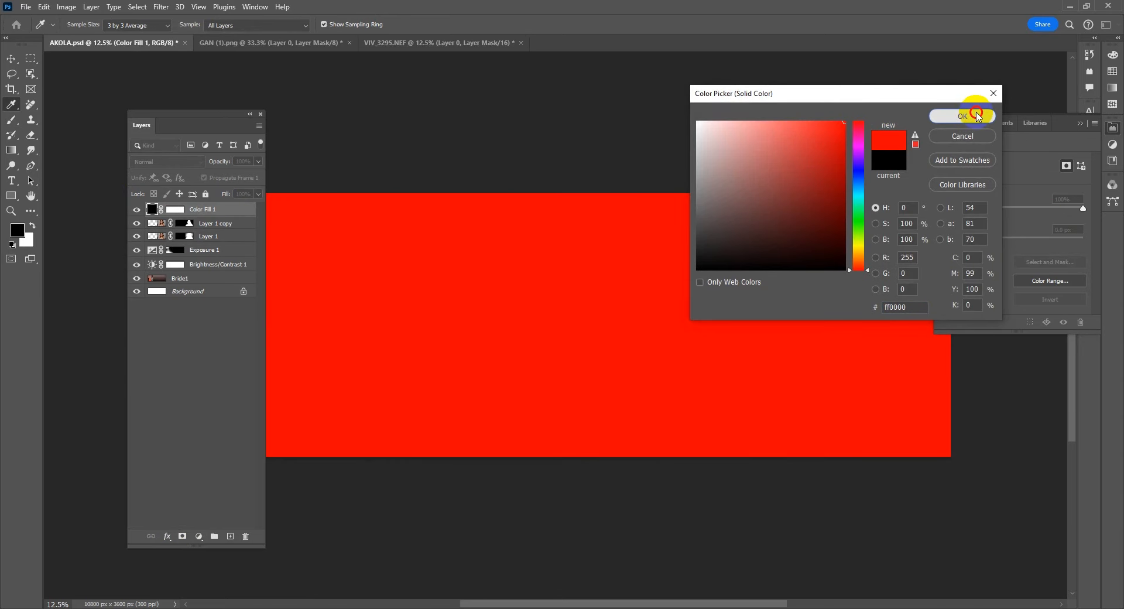
pyautogui.click(978, 116)
# Set the red fill layer to Screen blending and invert its mask to black.
pyautogui.click(167, 162)
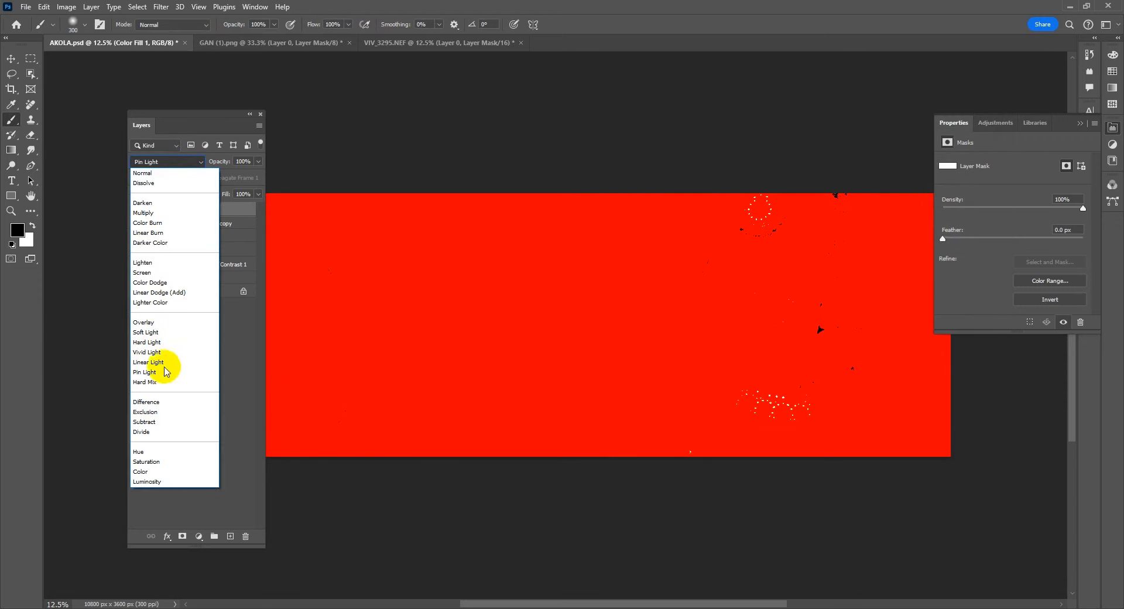
pyautogui.click(153, 273)
pyautogui.click(179, 209)
pyautogui.hotkey('ctrl', 'i')
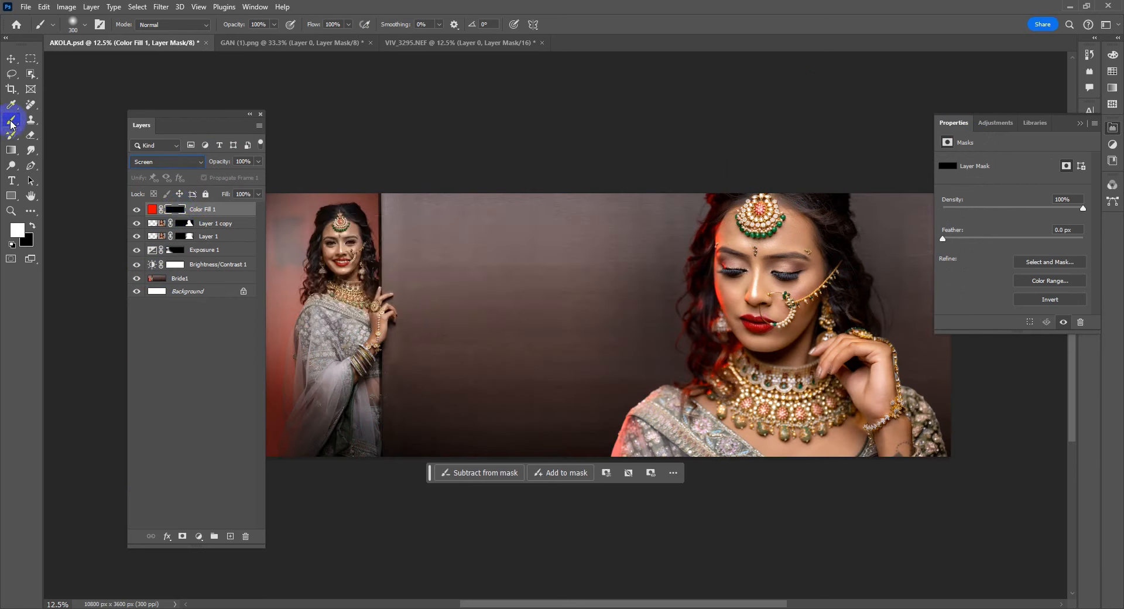
# Paint white on the red fill's mask with a 5000 px soft brush to add a red glow at the spread's upper middle.
pyautogui.press(']')
pyautogui.press(']')
pyautogui.press(']')
pyautogui.press(']')
pyautogui.press(']')
pyautogui.press(']')
pyautogui.press(']')
pyautogui.press(']')
pyautogui.press(']')
pyautogui.press(']')
pyautogui.press(']')
pyautogui.press(']')
pyautogui.press(']')
pyautogui.press(']')
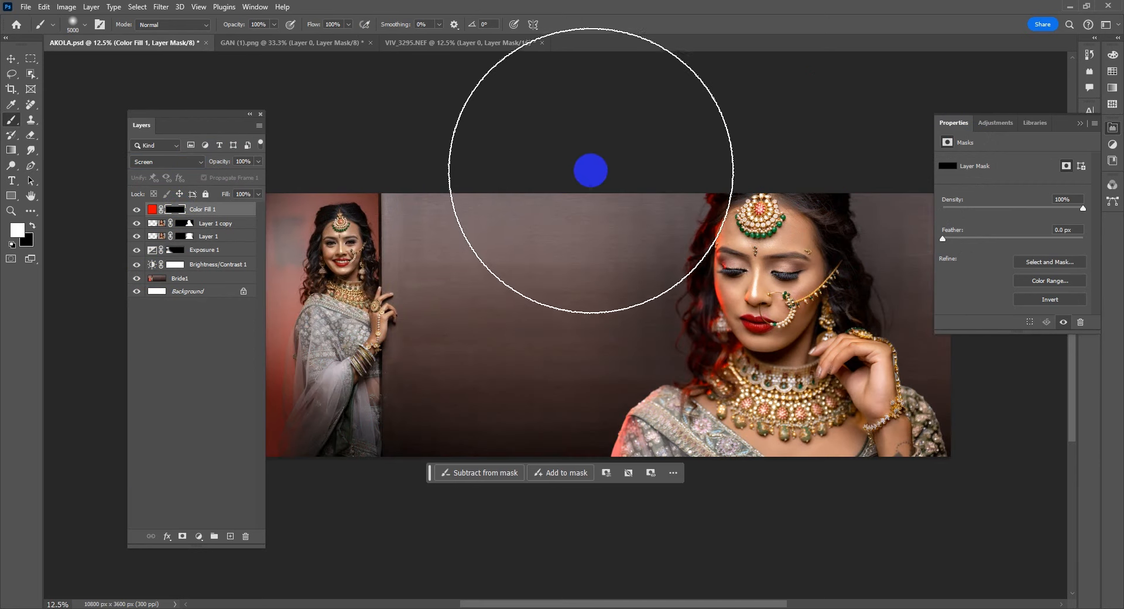
pyautogui.click(591, 163)
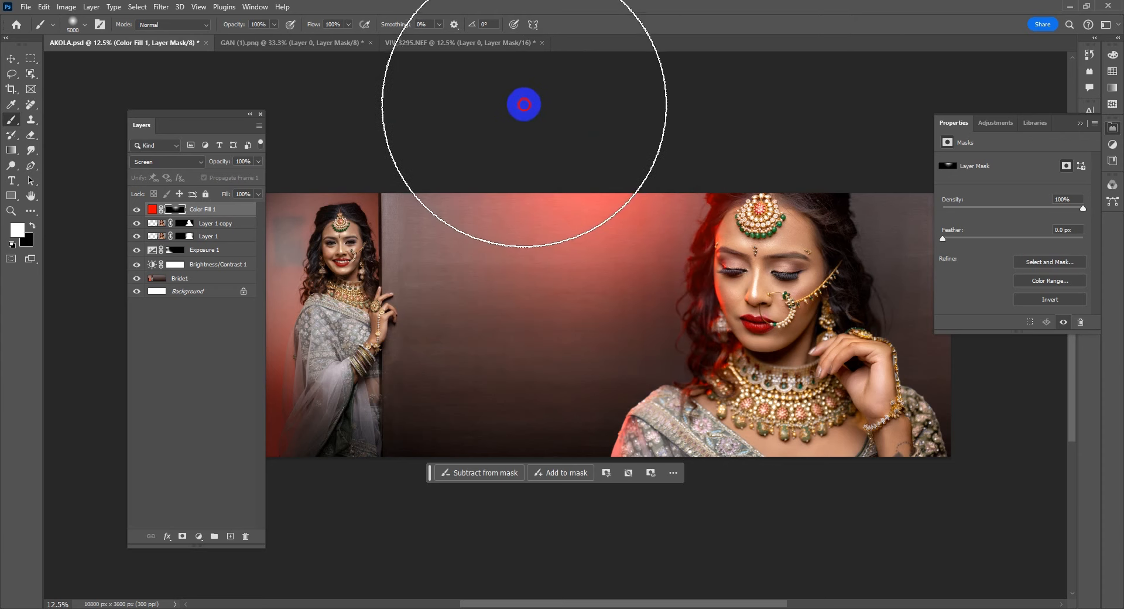
# Select both close-up layers, Layer 1 and Layer 1 copy, and move the portrait closer to the spread's right edge.
pyautogui.click(11, 57)
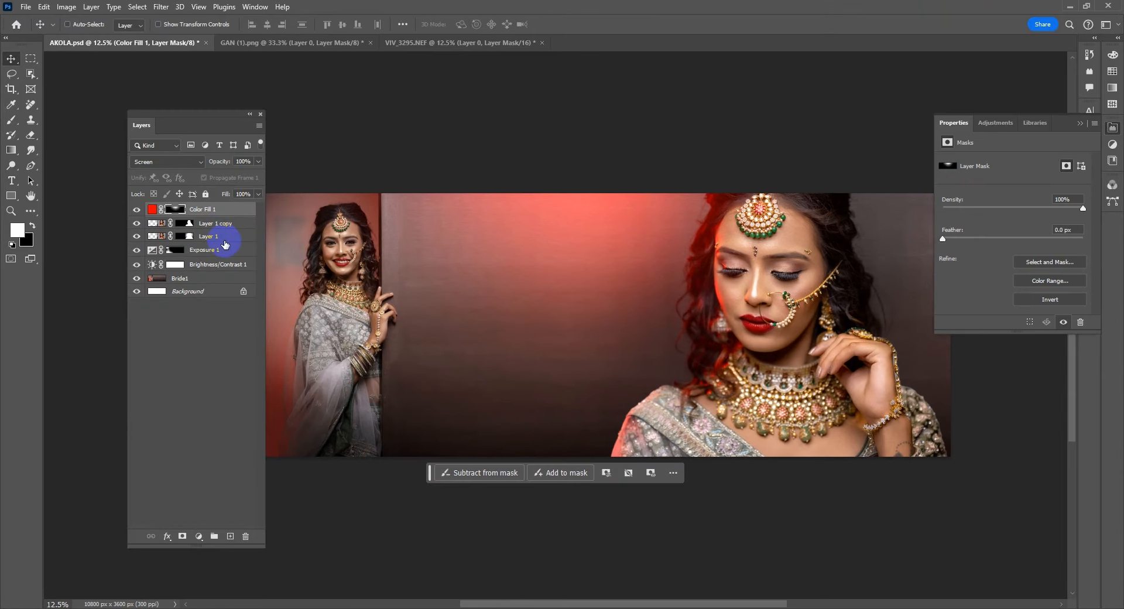
pyautogui.click(232, 228)
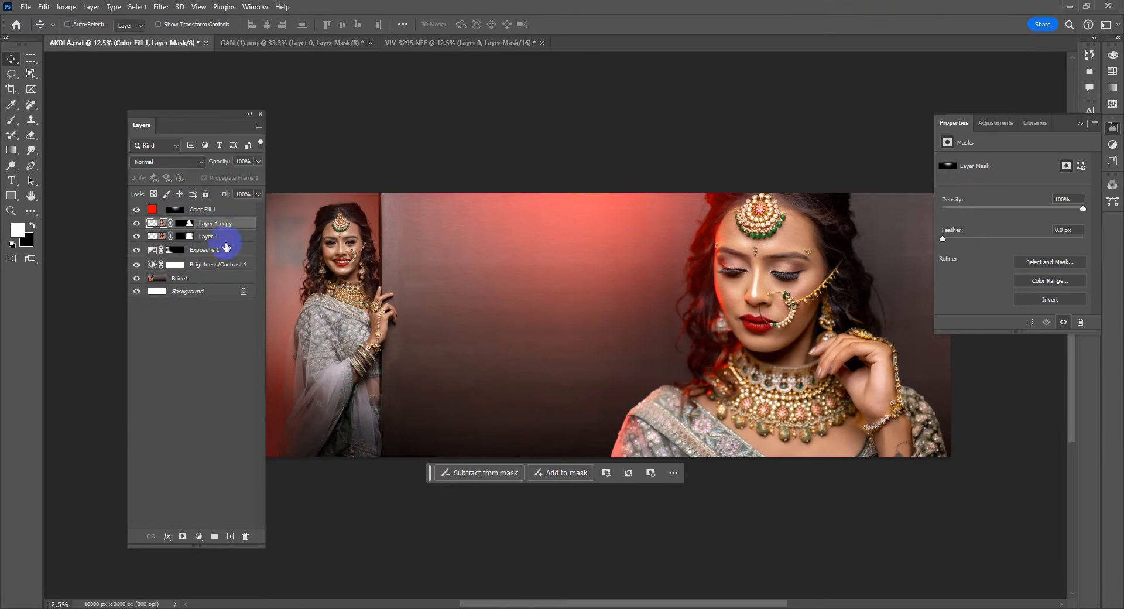
pyautogui.press('Tab')
pyautogui.moveTo(793, 311); pyautogui.dragTo(889, 317)
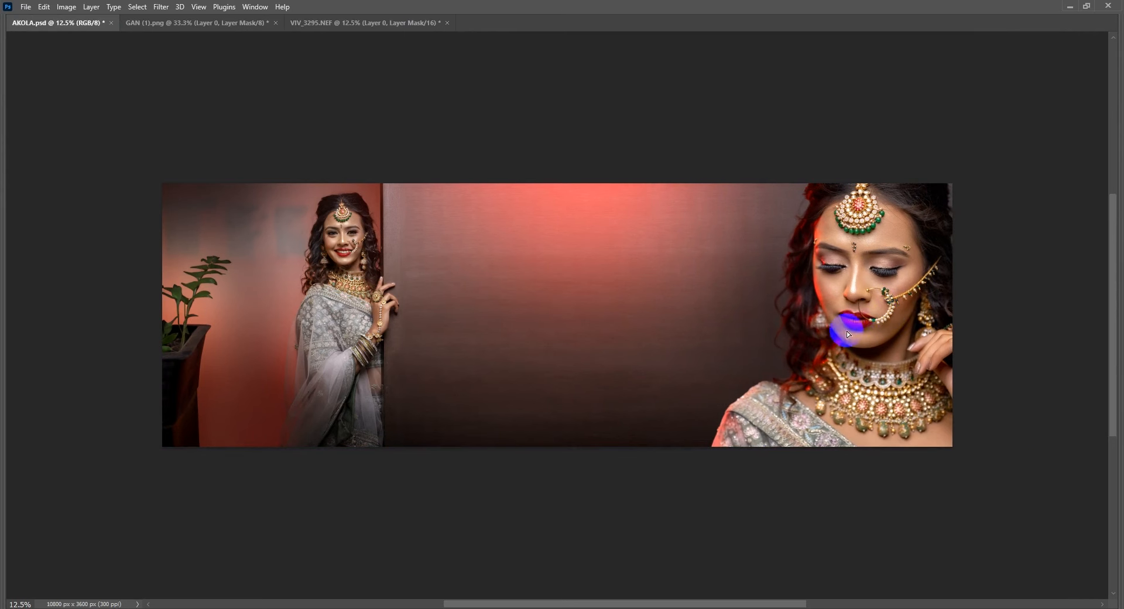
# Move the red fill's mask so the glow sits beside the close-up portrait's head.
pyautogui.press('Tab')
pyautogui.click(171, 211)
pyautogui.press('Tab')
pyautogui.moveTo(619, 216); pyautogui.dragTo(713, 200)
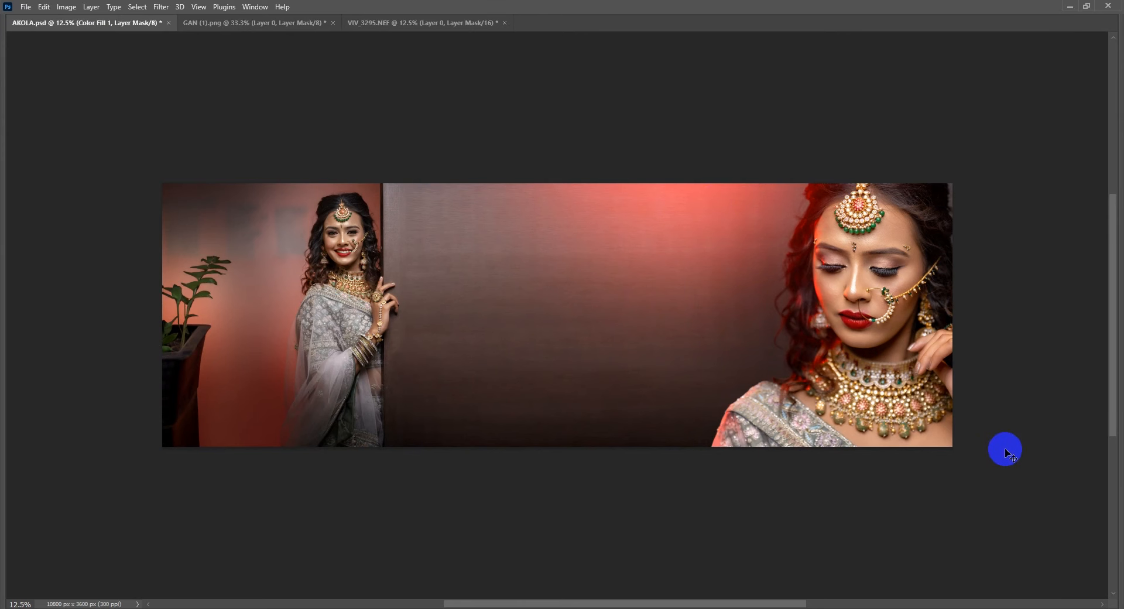
# Add a Curves adjustment clipped to the Bride1 layer and slightly raise the RGB midtones.
pyautogui.rightClick(349, 240)
pyautogui.click(354, 257)
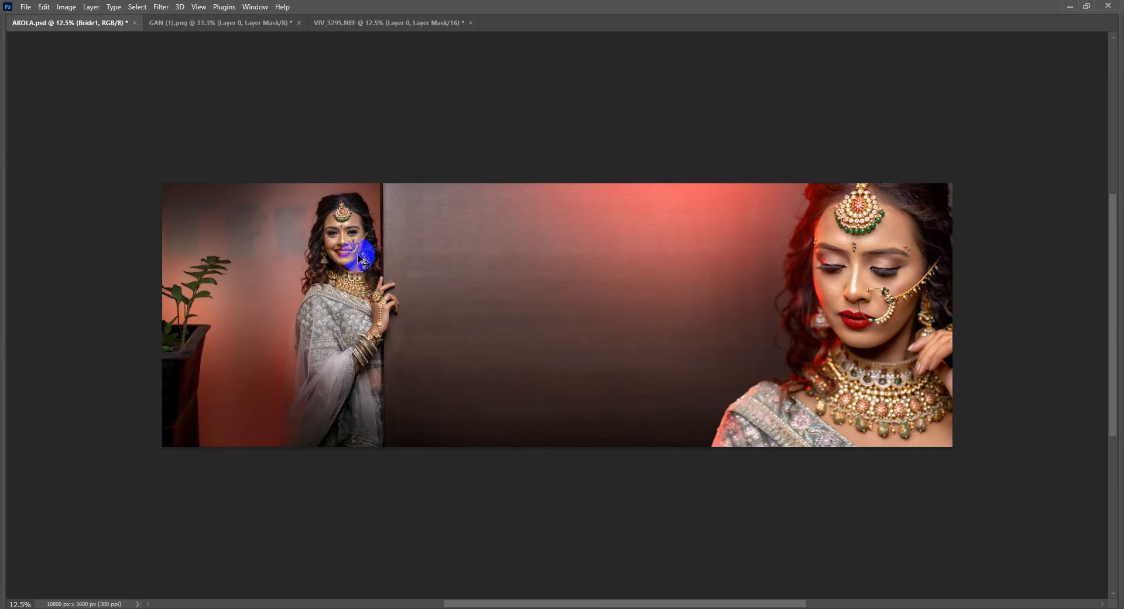
pyautogui.press('Tab')
pyautogui.click(199, 537)
pyautogui.click(233, 386)
pyautogui.moveTo(1021, 248); pyautogui.dragTo(1024, 242)
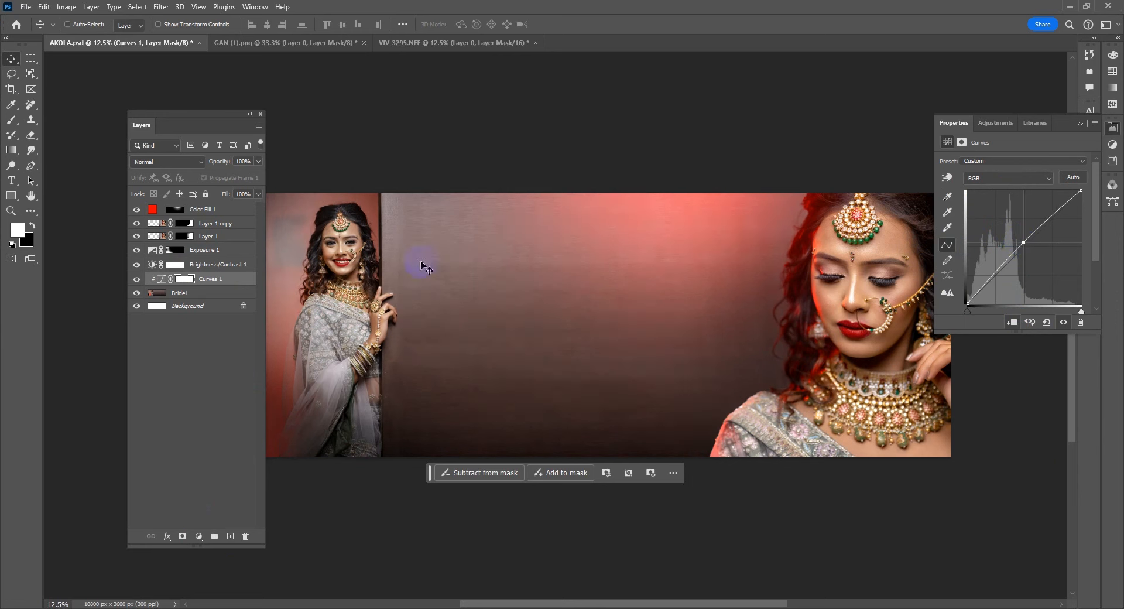
# Slightly raise the midtones of the Curves adjustment's Red channel.
pyautogui.click(980, 183)
pyautogui.click(983, 188)
pyautogui.click(1021, 246)
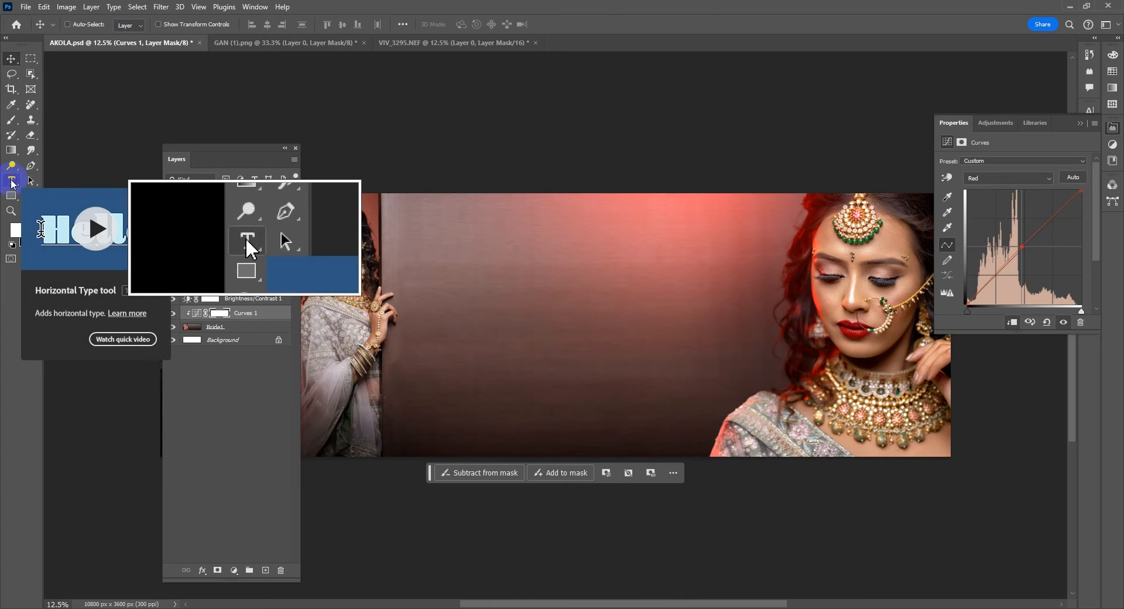
# Add the bride's name as white 96 pt NewYork text in the middle of the spread.
pyautogui.click(11, 180)
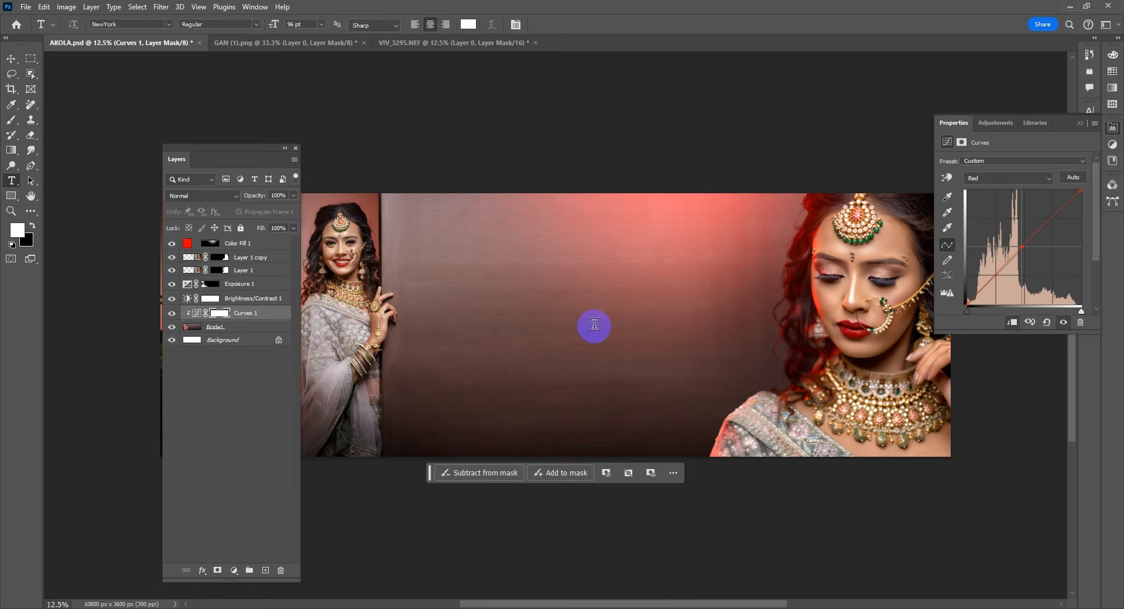
pyautogui.click(592, 334)
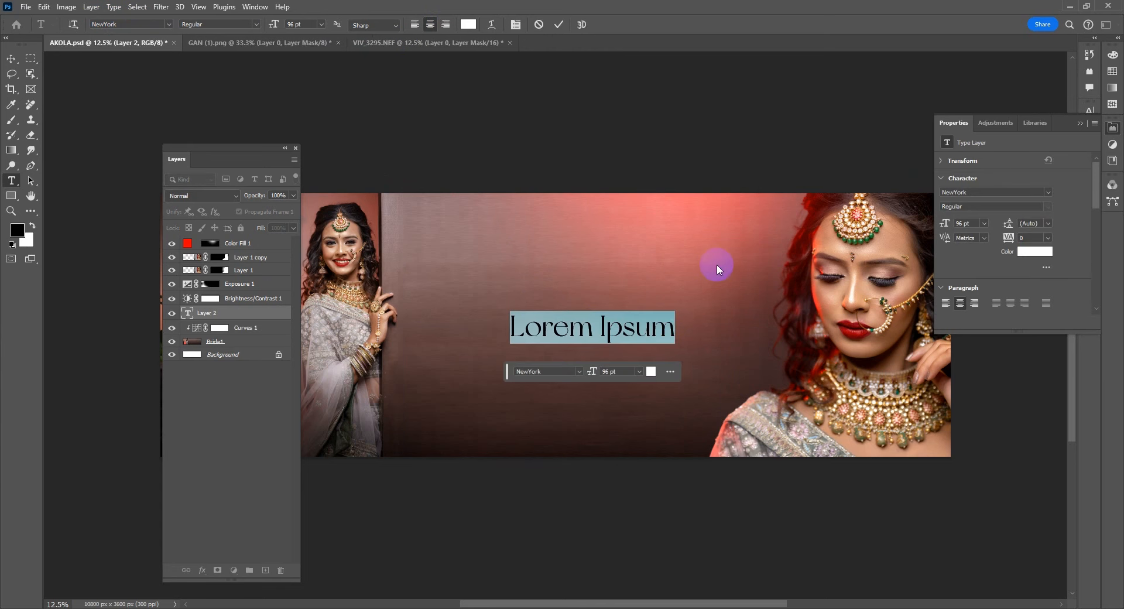
pyautogui.write('Rajnandini')
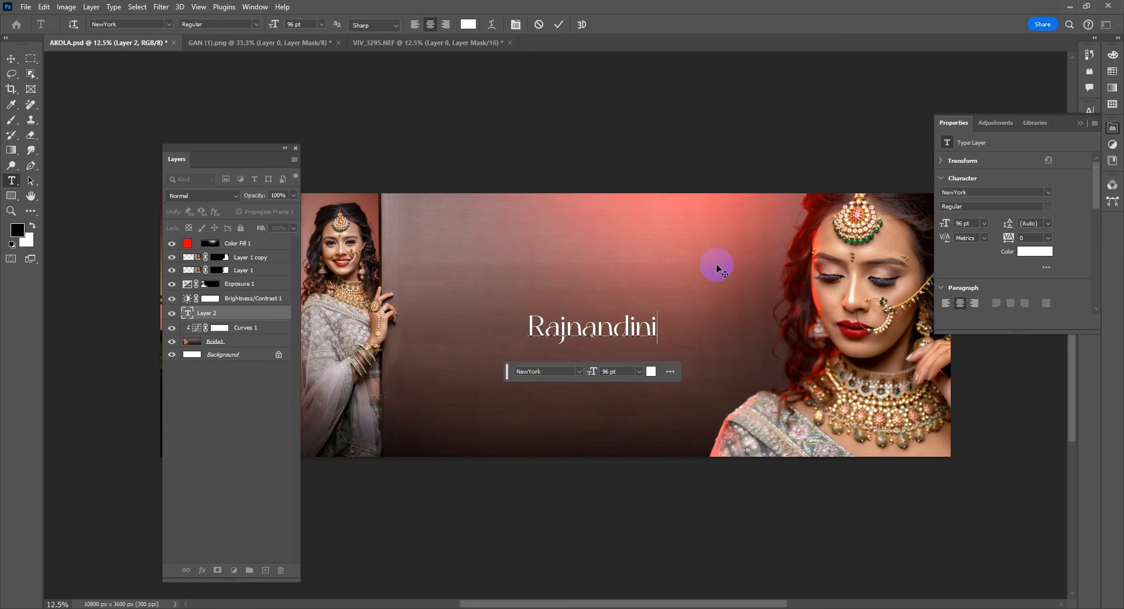
pyautogui.click(559, 24)
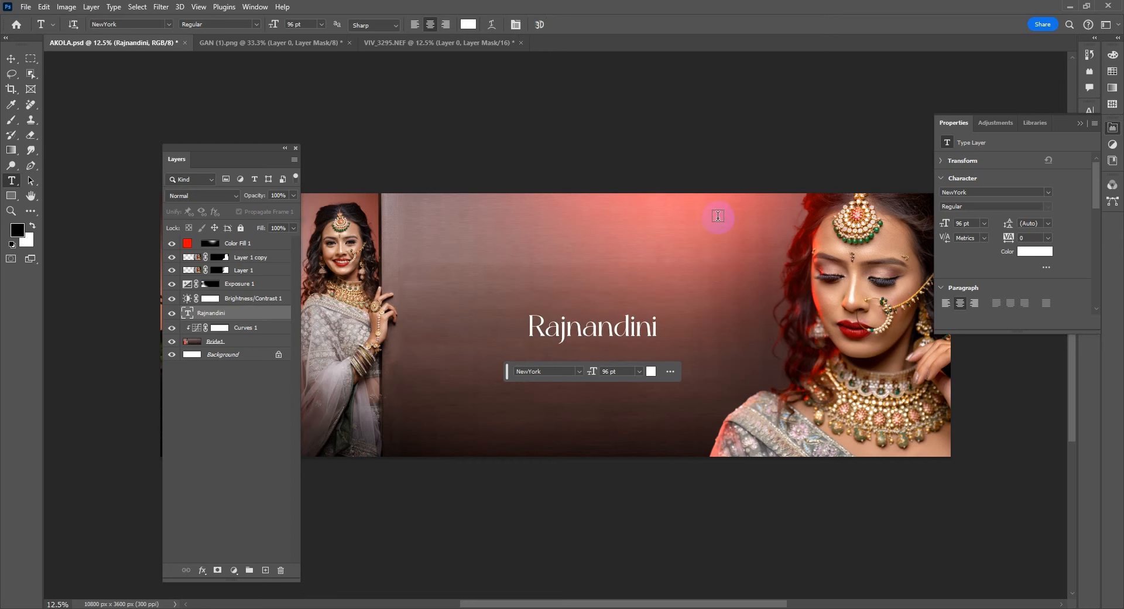
# Scale the name text up to about 165 pt, keeping it centred between the two portraits.
pyautogui.press('Tab')
pyautogui.hotkey('alt', 't')
pyautogui.click(728, 20)
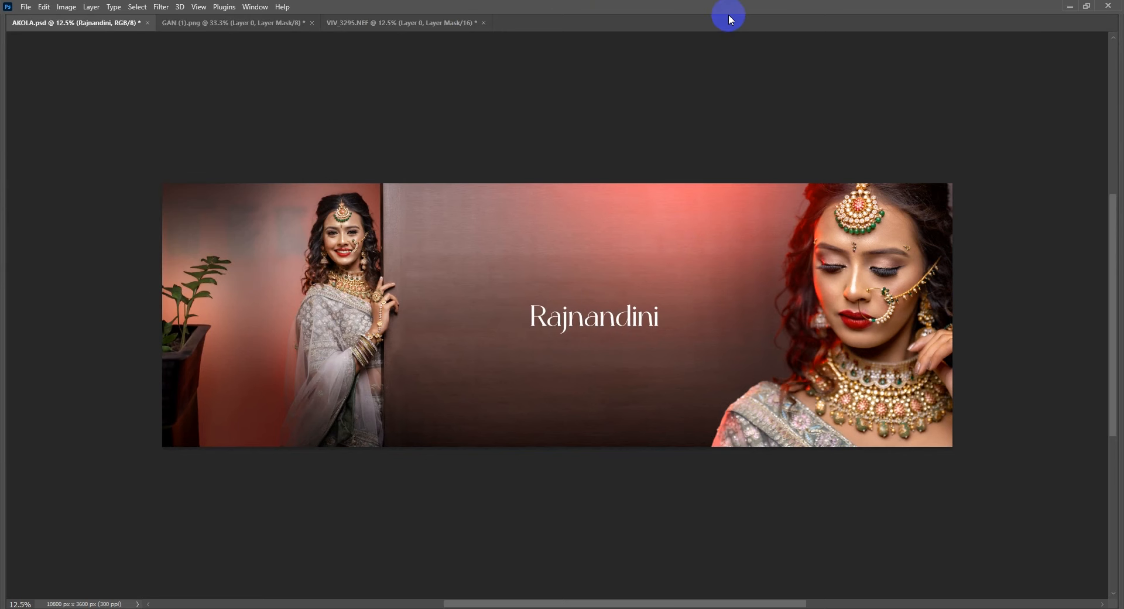
pyautogui.hotkey('ctrl', 't')
pyautogui.moveTo(594, 301); pyautogui.dragTo(591, 277)
pyautogui.doubleClick(653, 305)
pyautogui.moveTo(638, 318); pyautogui.dragTo(637, 328)
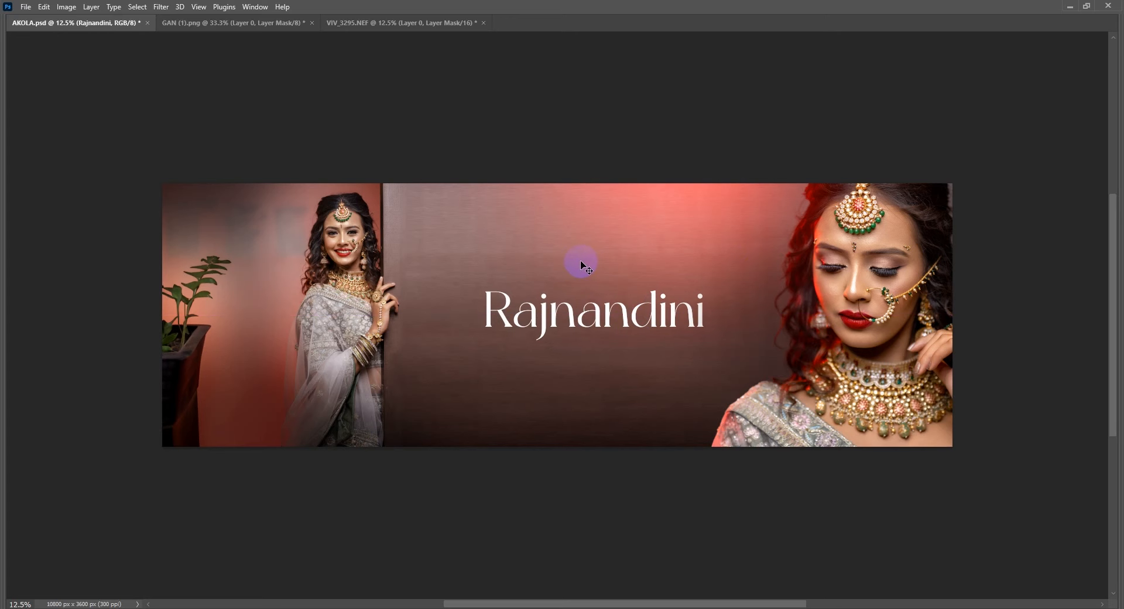
# Change the name text's font to Century Gothic Regular.
pyautogui.press('Tab')
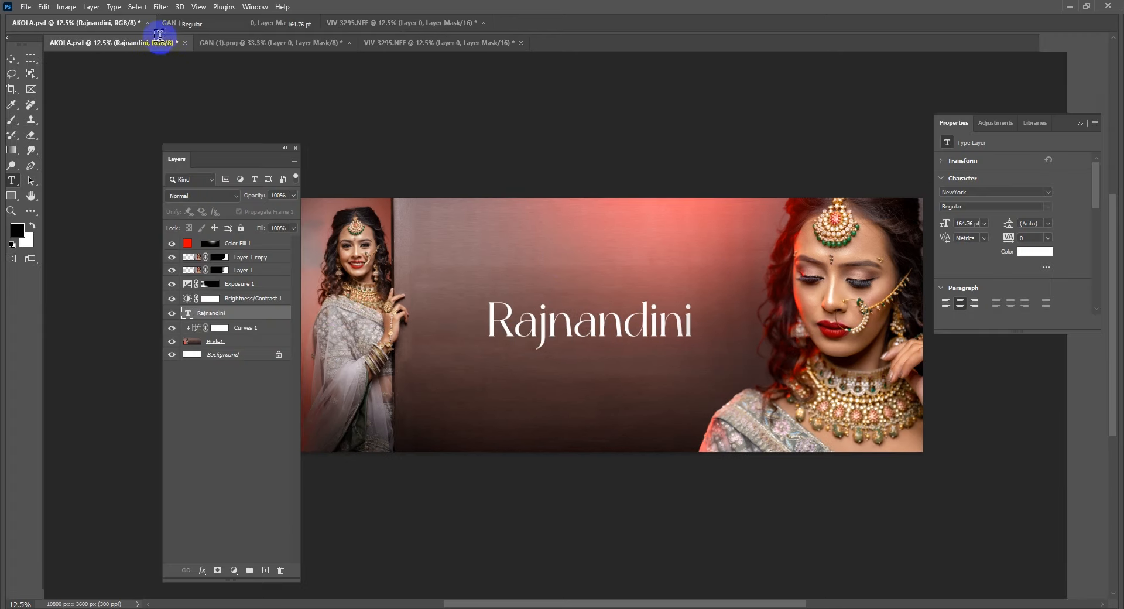
pyautogui.click(171, 25)
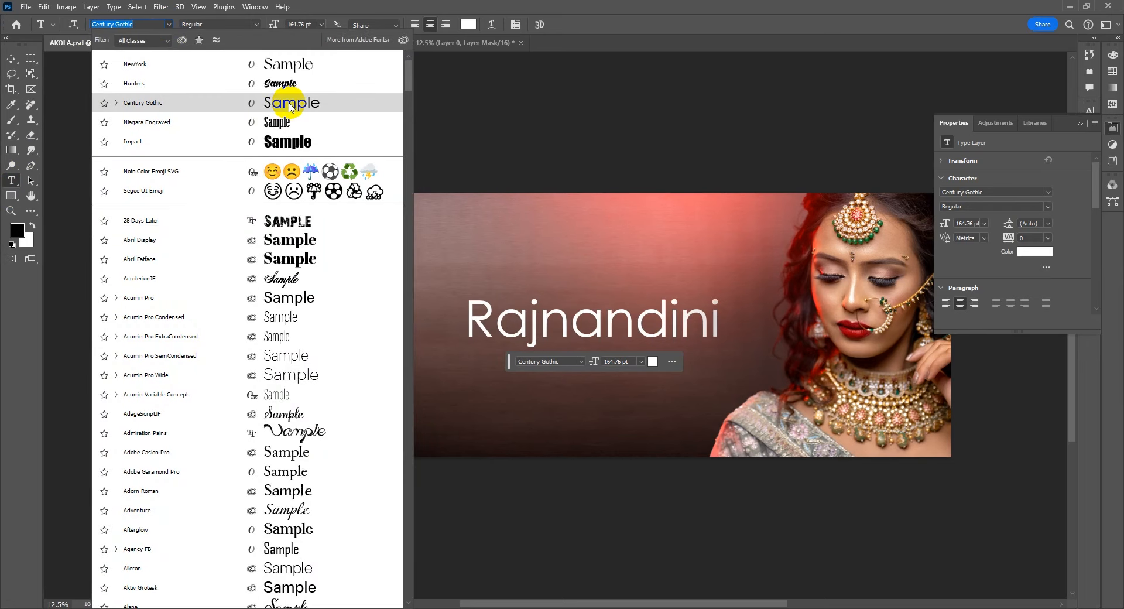
pyautogui.click(150, 105)
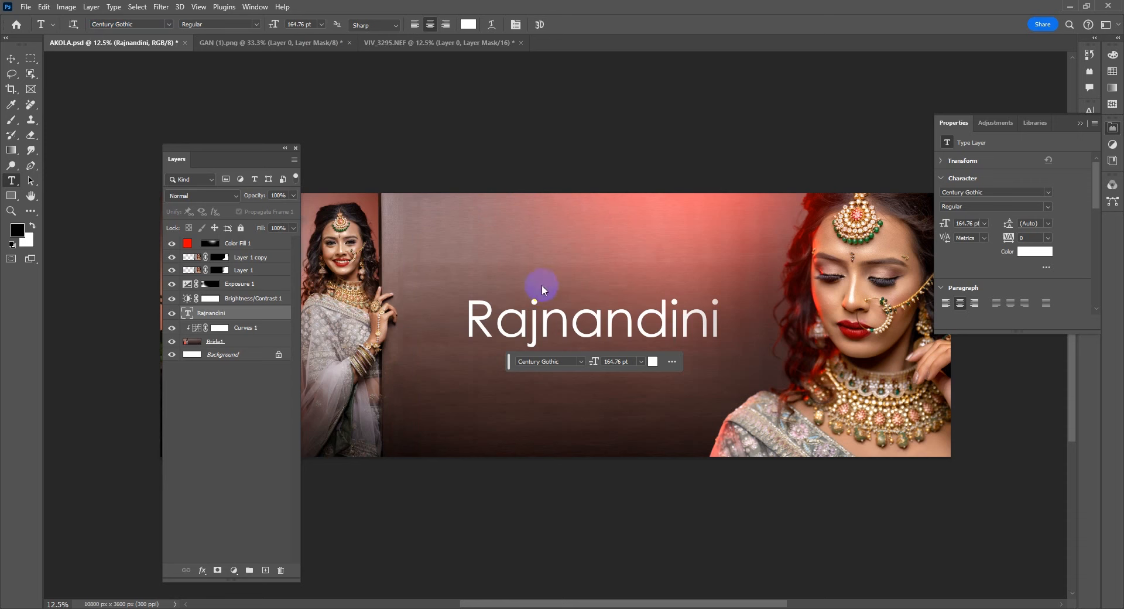
# Start a new Century Gothic text line just above the name and set its size to 30 pt.
pyautogui.click(578, 277)
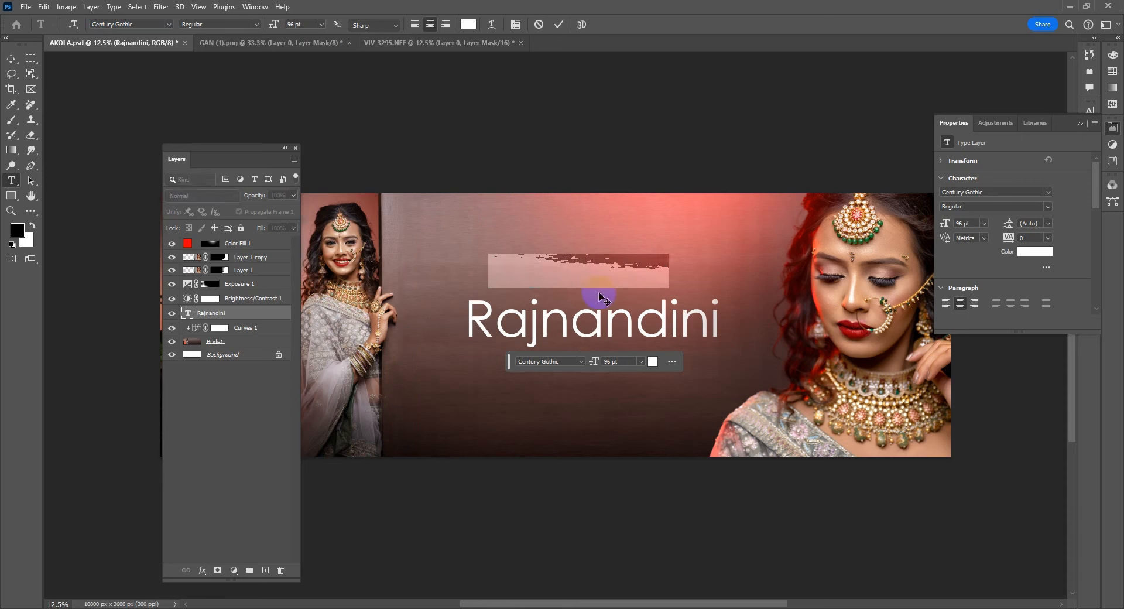
pyautogui.click(319, 24)
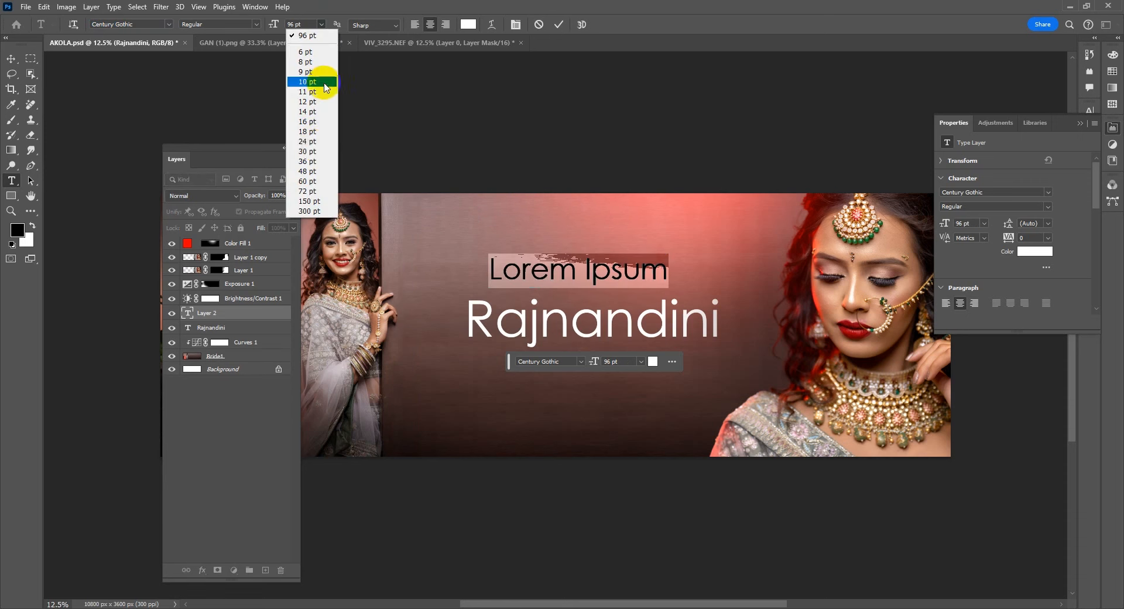
pyautogui.click(310, 151)
# Set the tracking of the small text line above the name to 200.
pyautogui.click(1090, 109)
pyautogui.moveTo(969, 106); pyautogui.dragTo(603, 85)
pyautogui.click(657, 131)
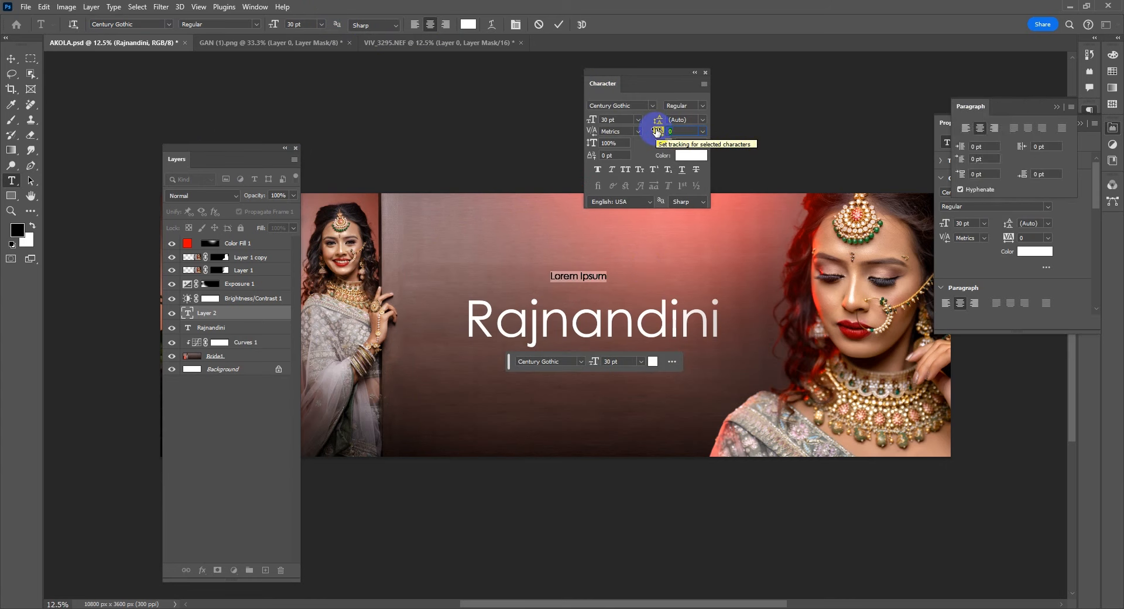
pyautogui.write('200')
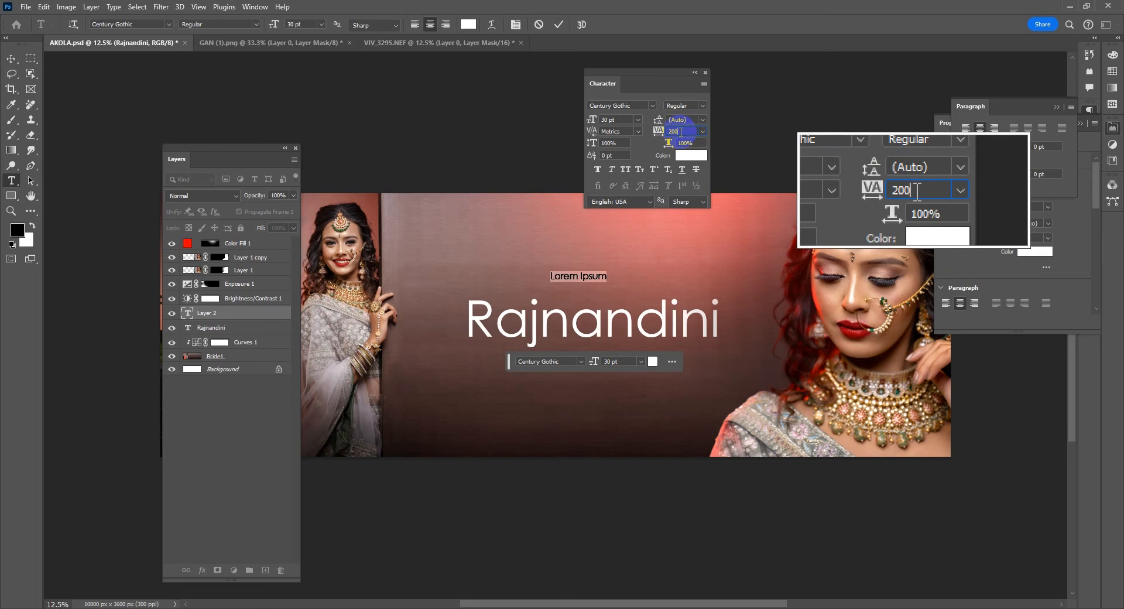
pyautogui.press('Return')
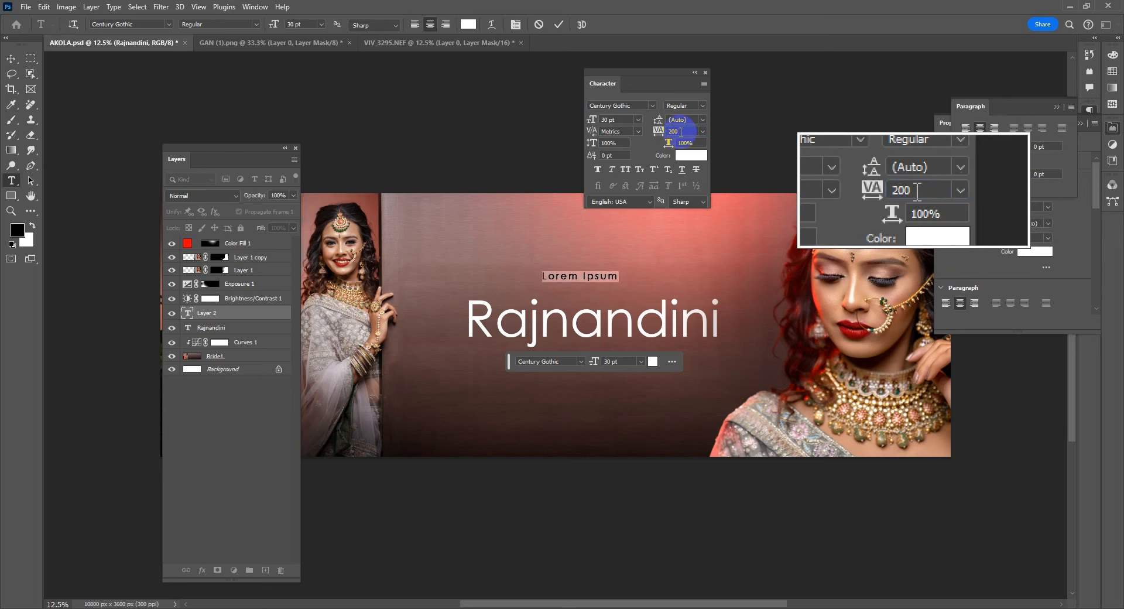
# Make the small line above the name all caps and replace its placeholder with "The Beauty of bride".
pyautogui.click(626, 170)
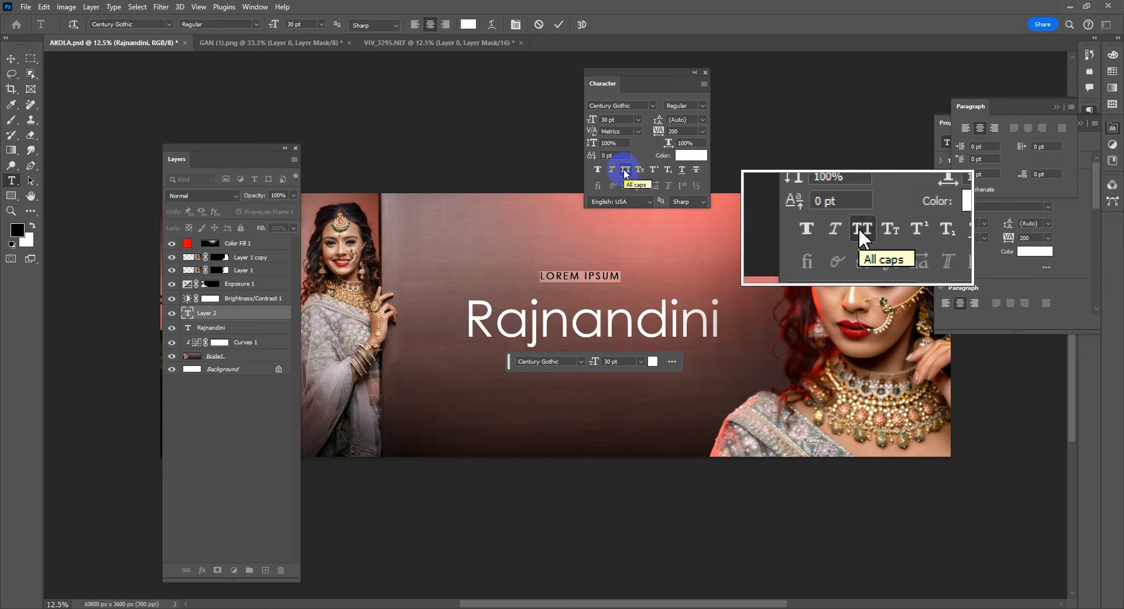
pyautogui.click(589, 272)
pyautogui.hotkey('ctrl', 'a')
pyautogui.click(588, 272)
pyautogui.hotkey('ctrl', 'a')
pyautogui.write('THE BEAUTY OF')
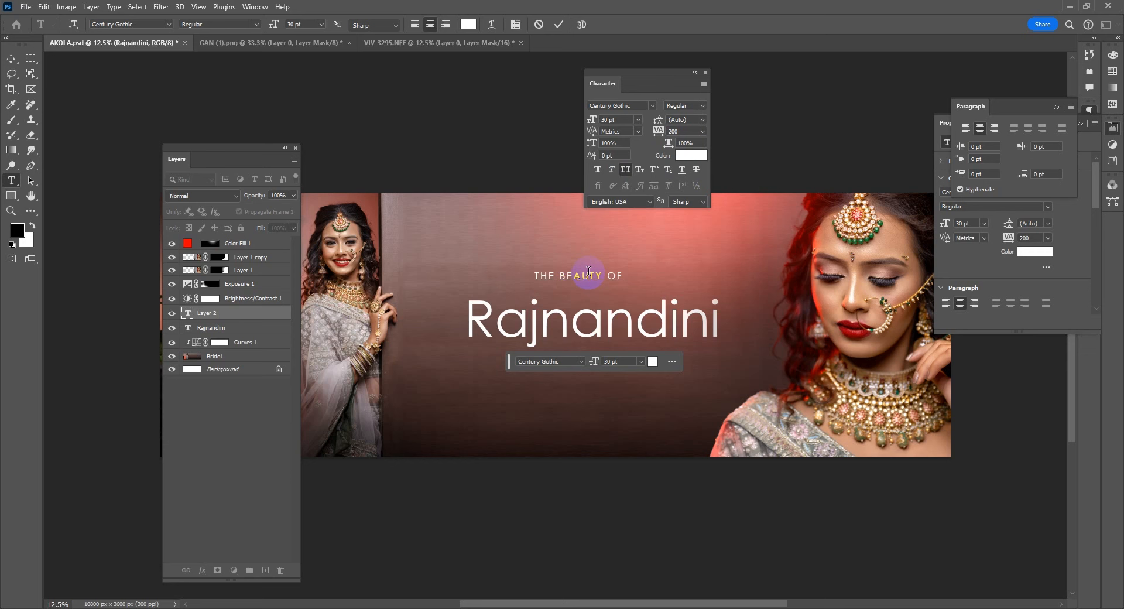
pyautogui.write('BRIDE')
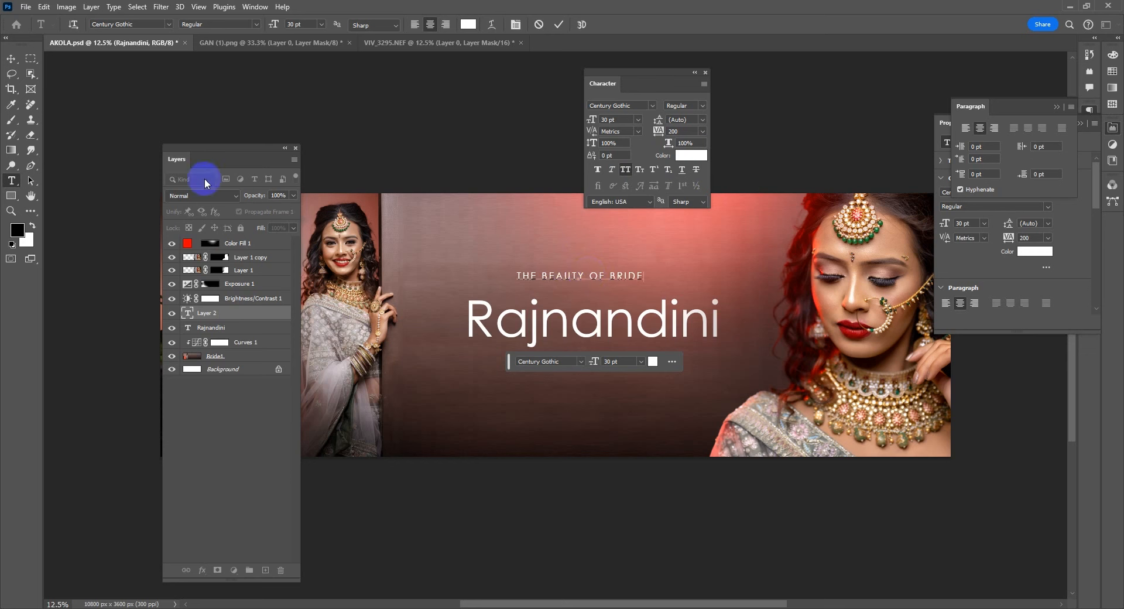
# Move the small text line down to just above the name and scale it to about 26.88 pt.
pyautogui.click(11, 58)
pyautogui.moveTo(620, 280); pyautogui.dragTo(637, 302)
pyautogui.scroll(2, 621, 302)
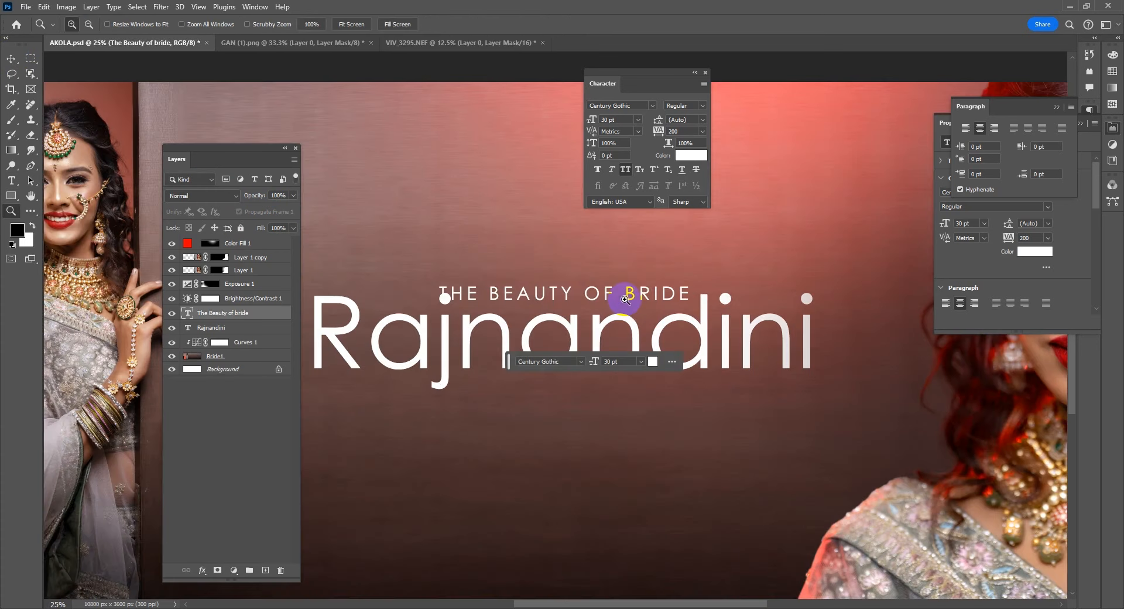
pyautogui.hotkey('ctrl', 't')
pyautogui.moveTo(439, 284); pyautogui.dragTo(459, 291)
pyautogui.press('Return')
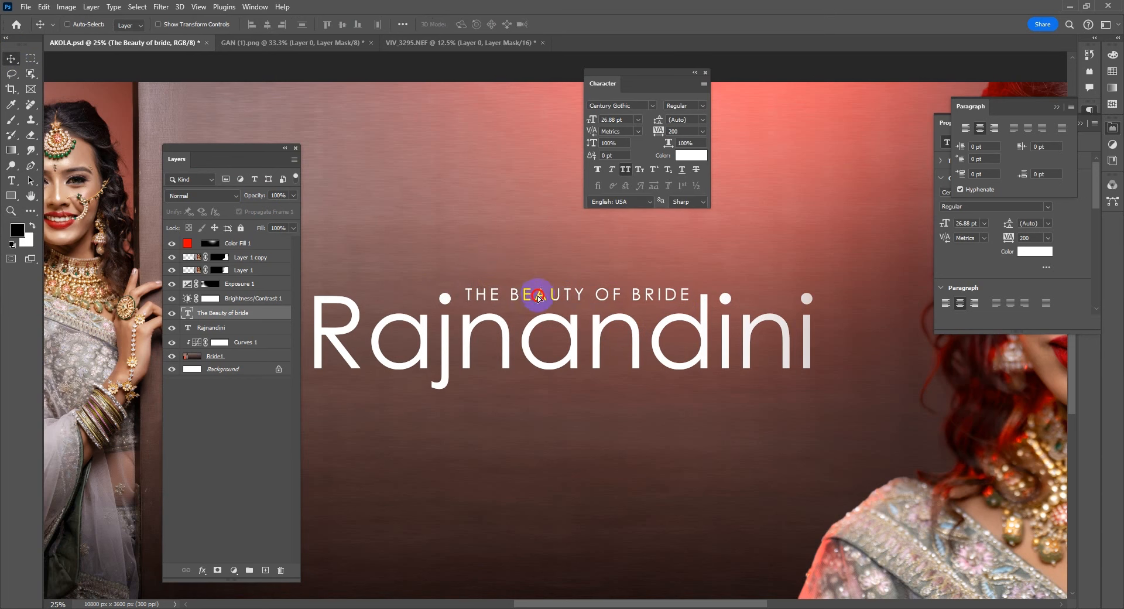
# Apply faux bold to the small text line and change its colour to golden orange.
pyautogui.click(597, 169)
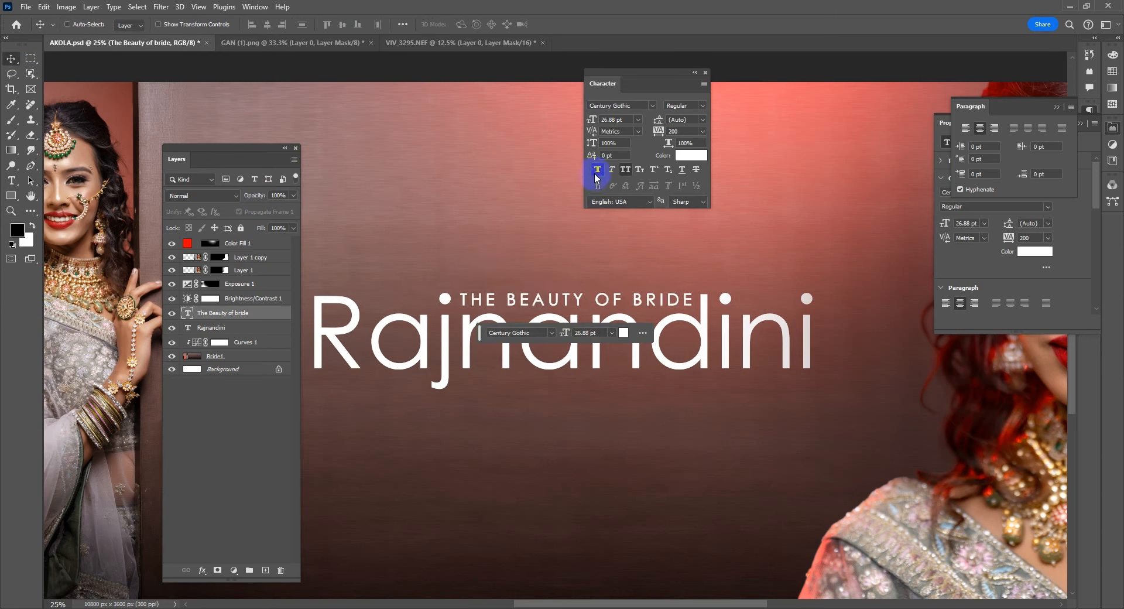
pyautogui.click(691, 155)
pyautogui.moveTo(842, 126); pyautogui.dragTo(868, 98)
pyautogui.click(858, 253)
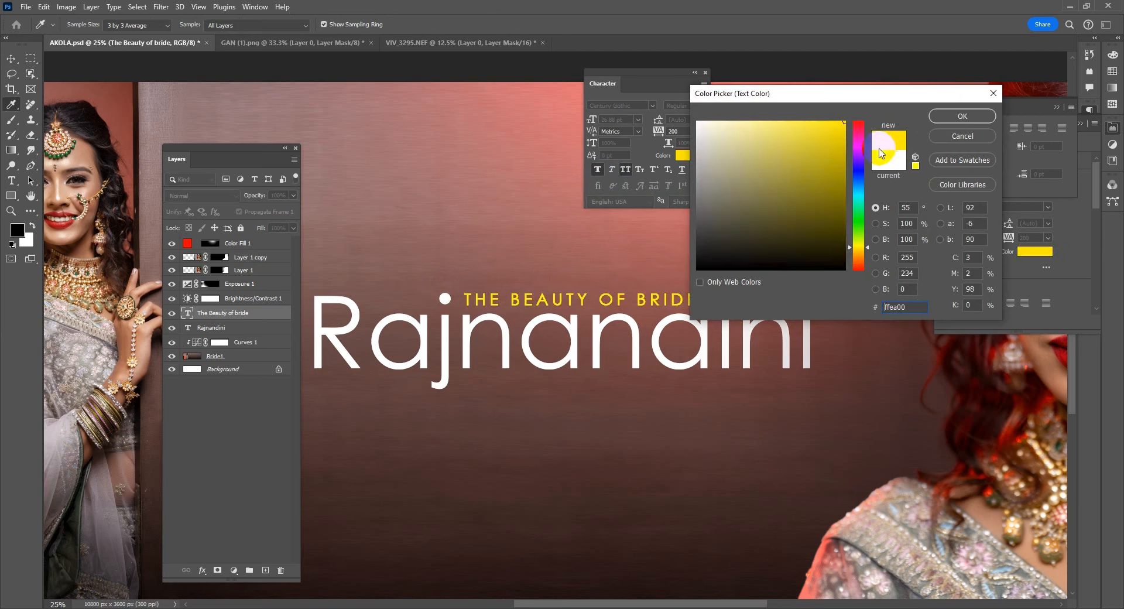
pyautogui.click(942, 117)
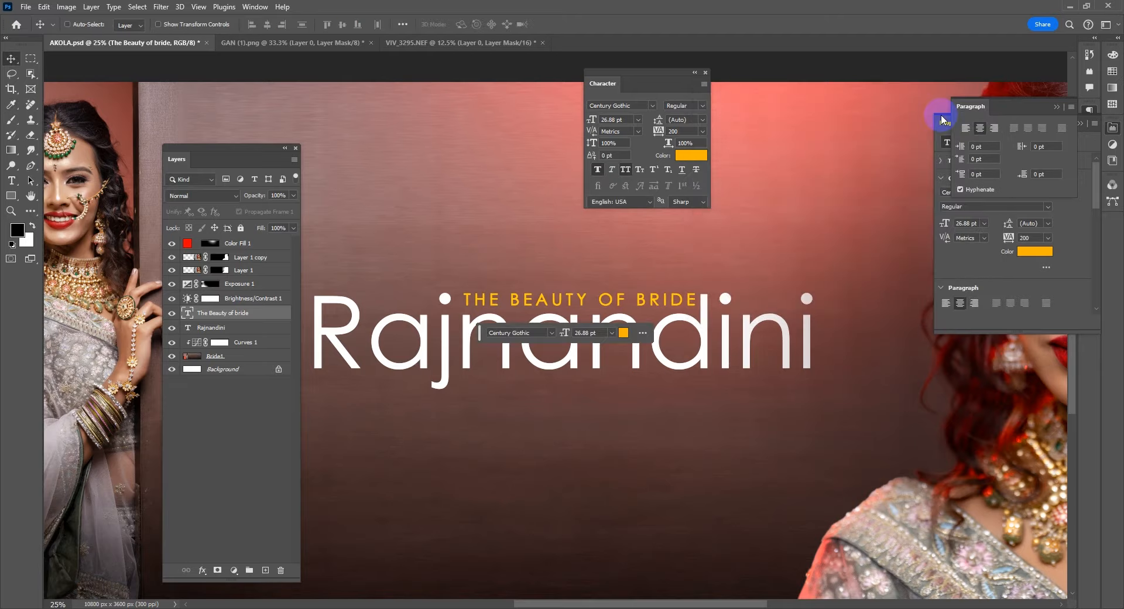
pyautogui.press('Tab')
pyautogui.hotkey('ctrl', '-')
pyautogui.hotkey('ctrl', '-')
pyautogui.hotkey('ctrl', '-')
pyautogui.press('Tab')
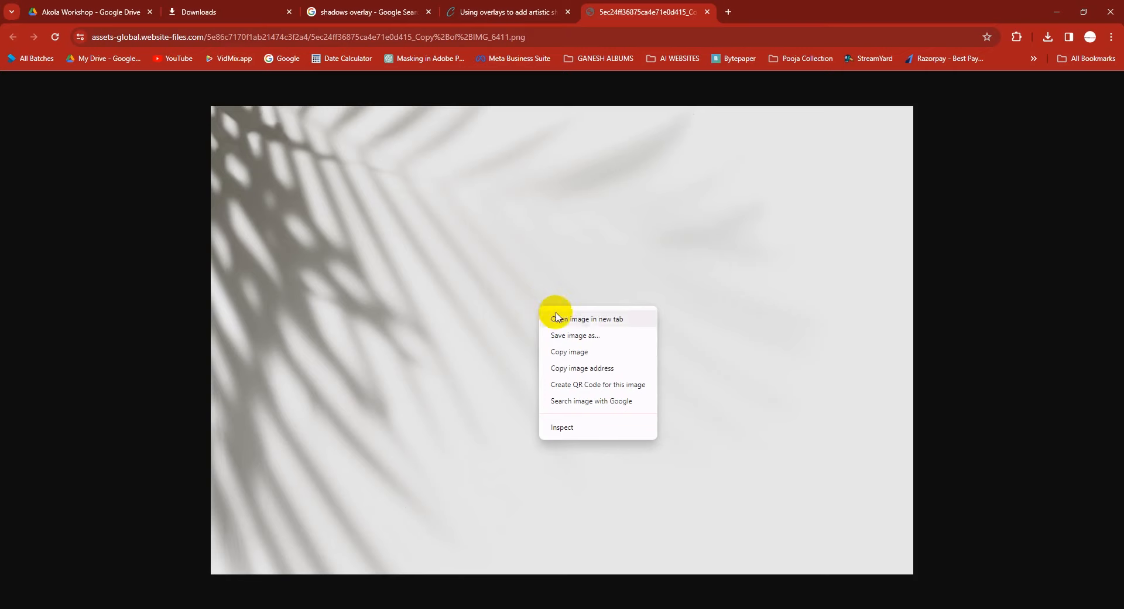
# Save the palm-leaf shadow image from the browser as a PNG in Downloads and show it in its folder.
pyautogui.click(552, 313)
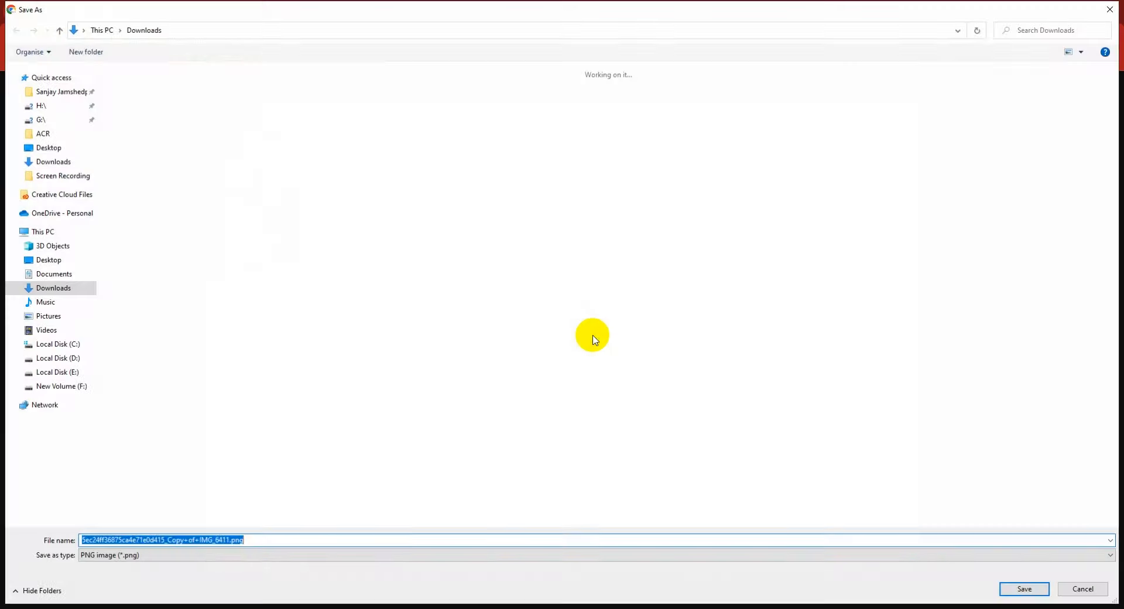
pyautogui.click(1012, 588)
pyautogui.click(1048, 37)
pyautogui.click(1015, 88)
# Switch to Photoshop and place the downloaded palm-shadow image over the centre of the AKOLA.psd spread.
pyautogui.hotkey('alt', 'Tab')
pyautogui.press('Tab')
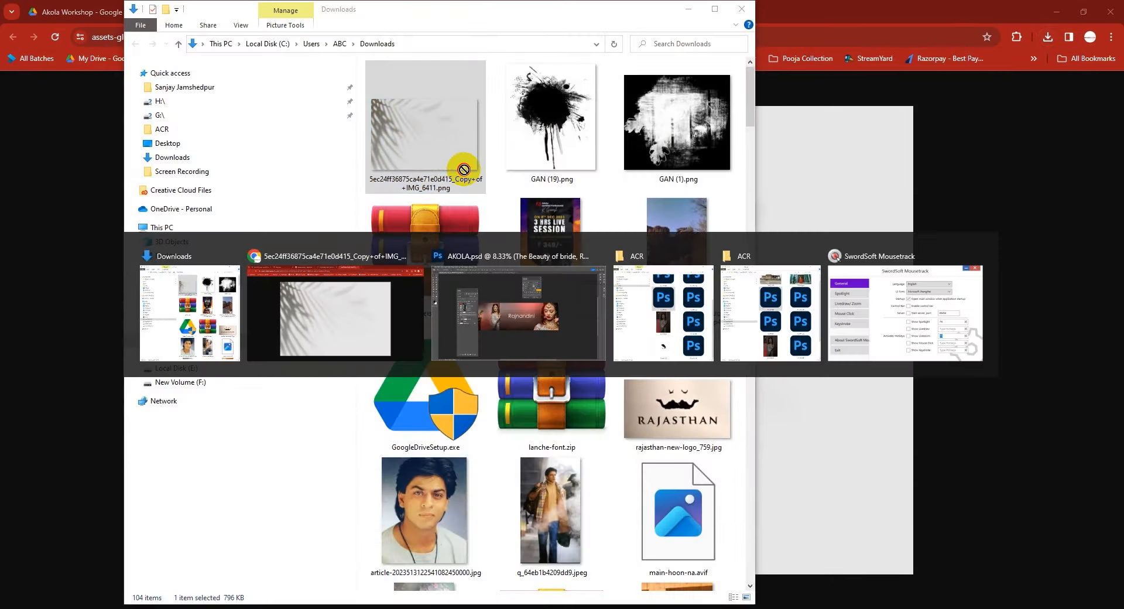
pyautogui.moveTo(510, 291); pyautogui.dragTo(511, 291)
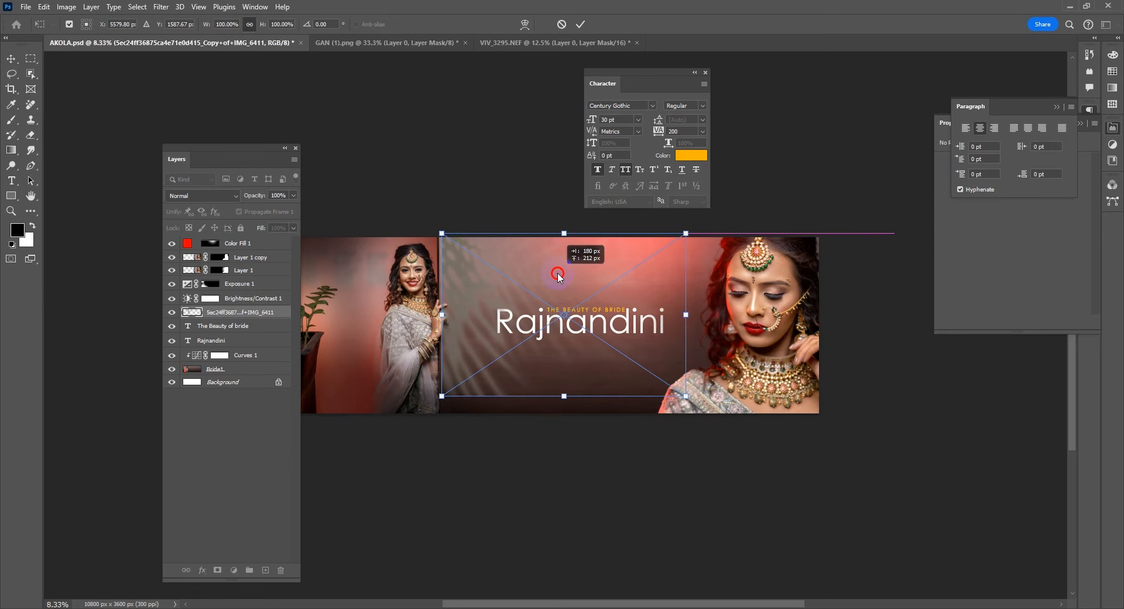
pyautogui.press('Return')
# Move the palm-shadow layer beneath both text layers and scale it to about 110% over the wall beside the standing bride.
pyautogui.moveTo(271, 308); pyautogui.dragTo(269, 343)
pyautogui.moveTo(517, 358)
pyautogui.mouseDown()
pyautogui.moveTo(547, 371)
pyautogui.moveTo(567, 406)
pyautogui.moveTo(527, 353)
pyautogui.mouseUp()
pyautogui.hotkey('ctrl', 't')
pyautogui.press('Return')
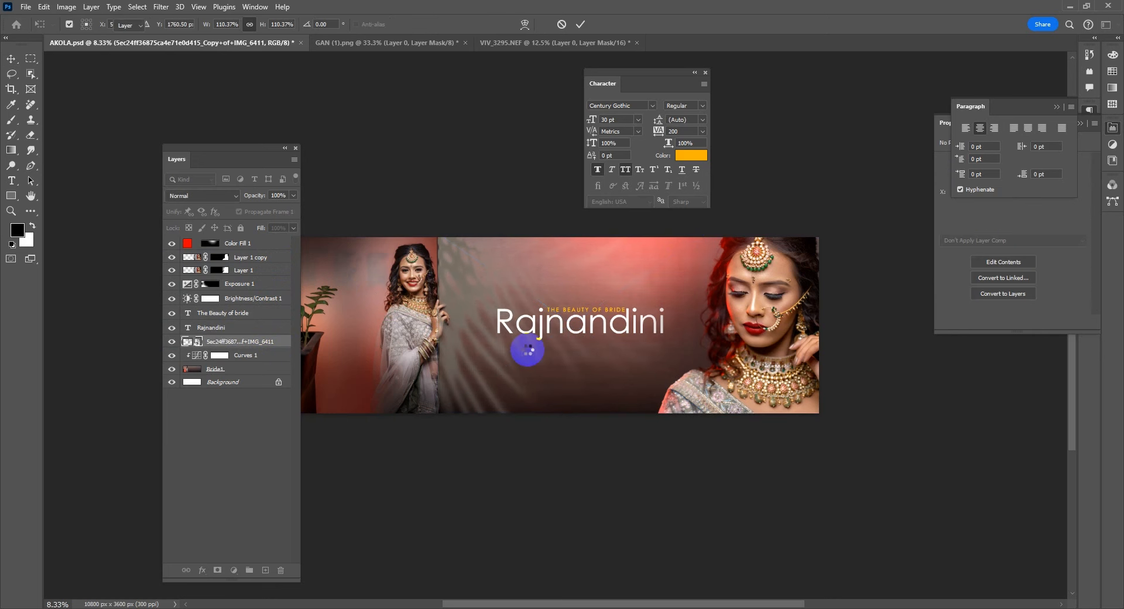
# Set the palm-shadow layer's blend mode to Multiply and align it with the wall edge beside the standing bride.
pyautogui.click(202, 195)
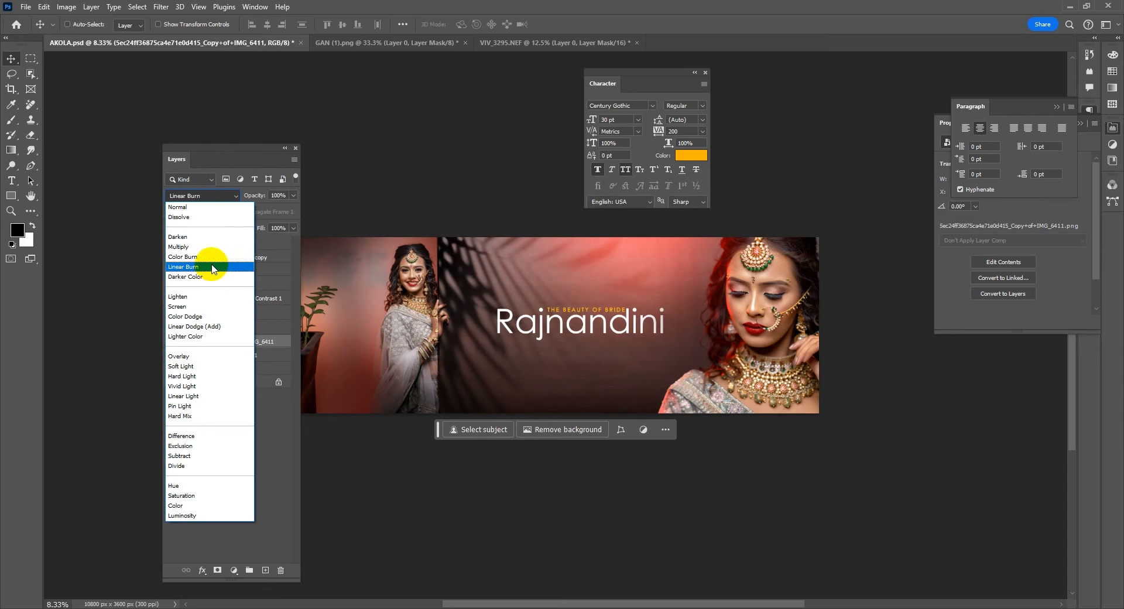
pyautogui.click(212, 247)
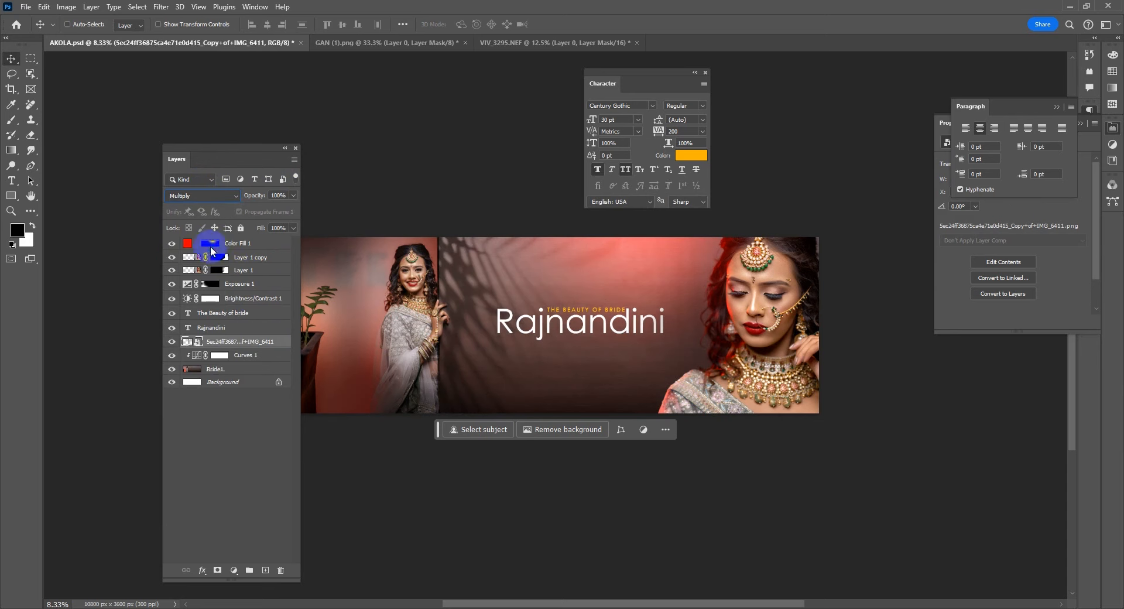
pyautogui.press('z')
pyautogui.click(439, 315)
pyautogui.press('v')
pyautogui.moveTo(492, 243); pyautogui.dragTo(499, 248)
# On the Bride1 layer, select the standing bride's hand overlapping the wall edge with the Quick Selection tool.
pyautogui.click(196, 369)
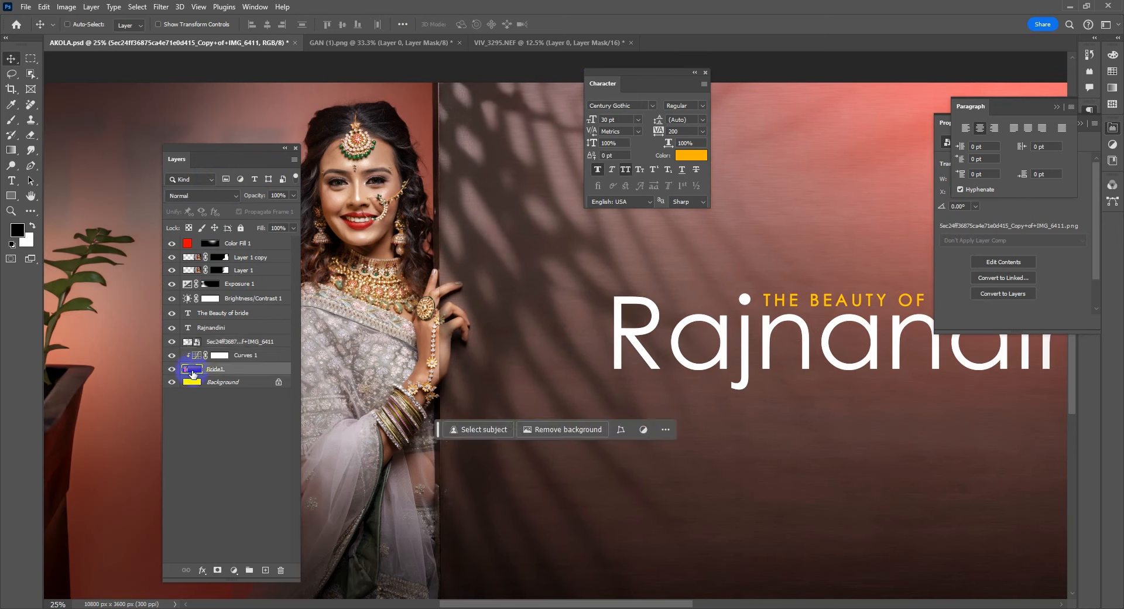
pyautogui.moveTo(31, 105); pyautogui.dragTo(79, 109)
pyautogui.moveTo(32, 73); pyautogui.dragTo(95, 89)
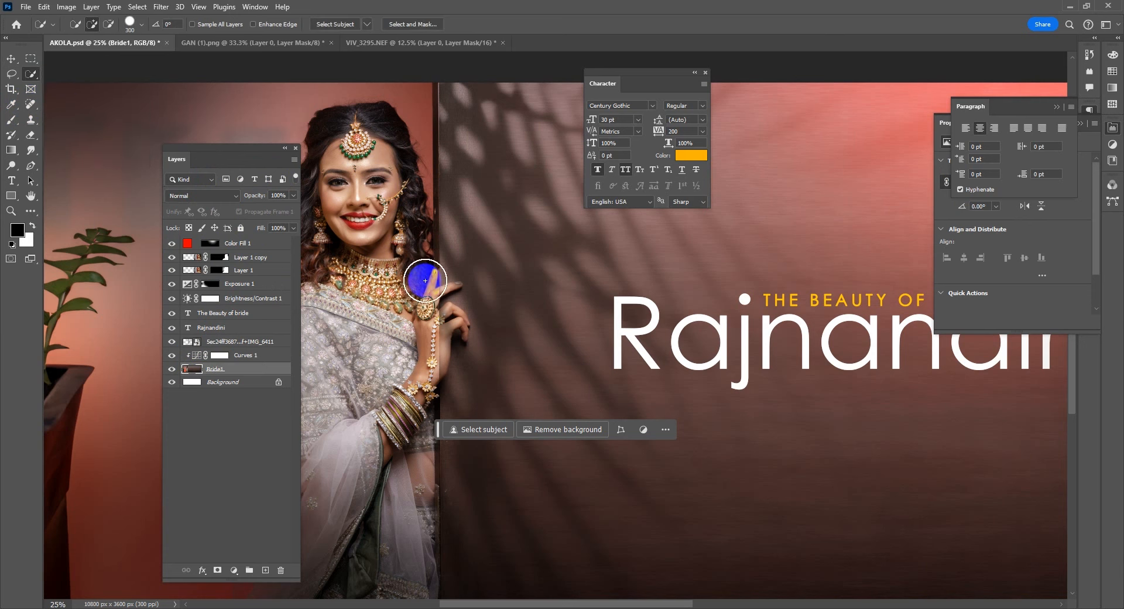
pyautogui.press('[')
pyautogui.press('[')
pyautogui.press('[')
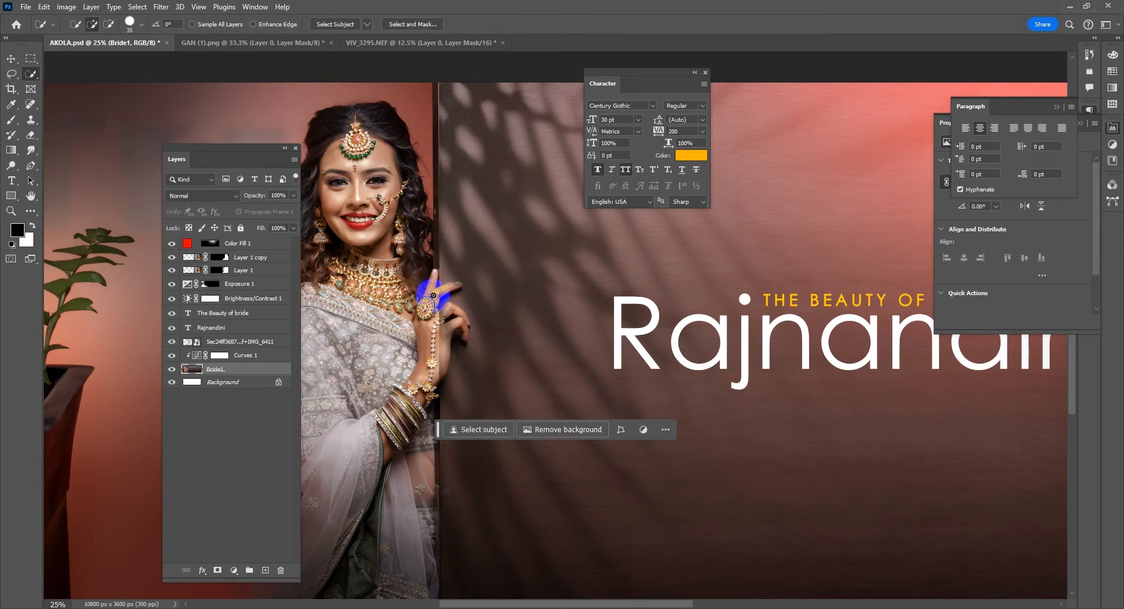
pyautogui.click(428, 294)
pyautogui.moveTo(428, 294)
pyautogui.mouseDown()
pyautogui.moveTo(430, 338)
pyautogui.moveTo(448, 310)
pyautogui.moveTo(464, 336)
pyautogui.moveTo(441, 276)
pyautogui.mouseUp()
pyautogui.press('[')
pyautogui.press('[')
pyautogui.press('[')
pyautogui.press('[')
pyautogui.press('[')
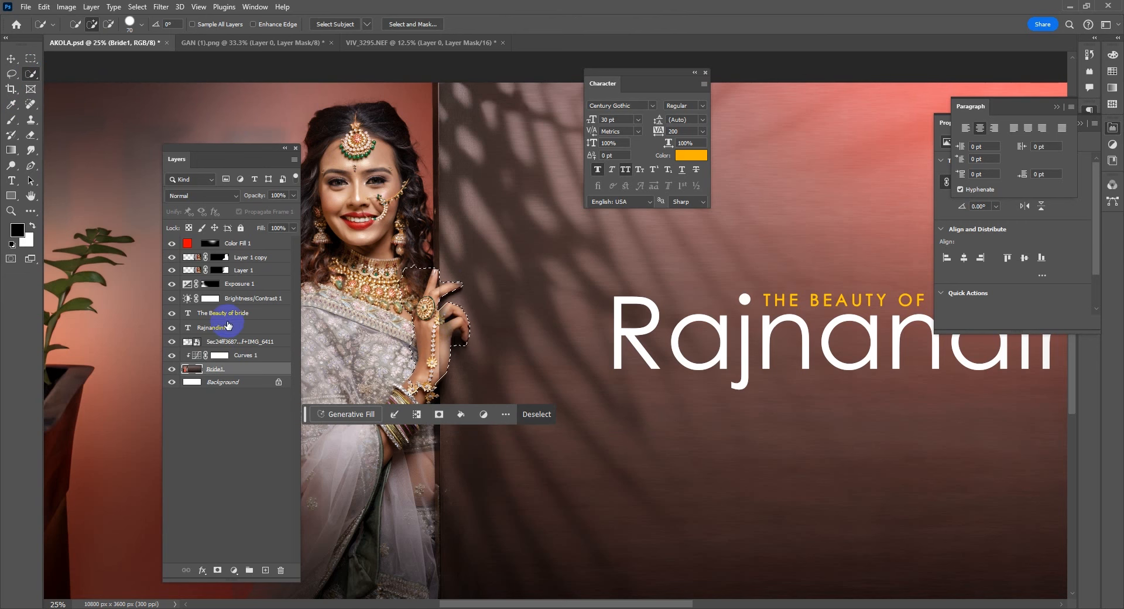
# Add a layer mask to the palm-shadow layer that hides the shadow over the selected hand, and preview the spread.
pyautogui.click(214, 343)
pyautogui.click(217, 569)
pyautogui.hotkey('ctrl', '-')
pyautogui.hotkey('ctrl', '-')
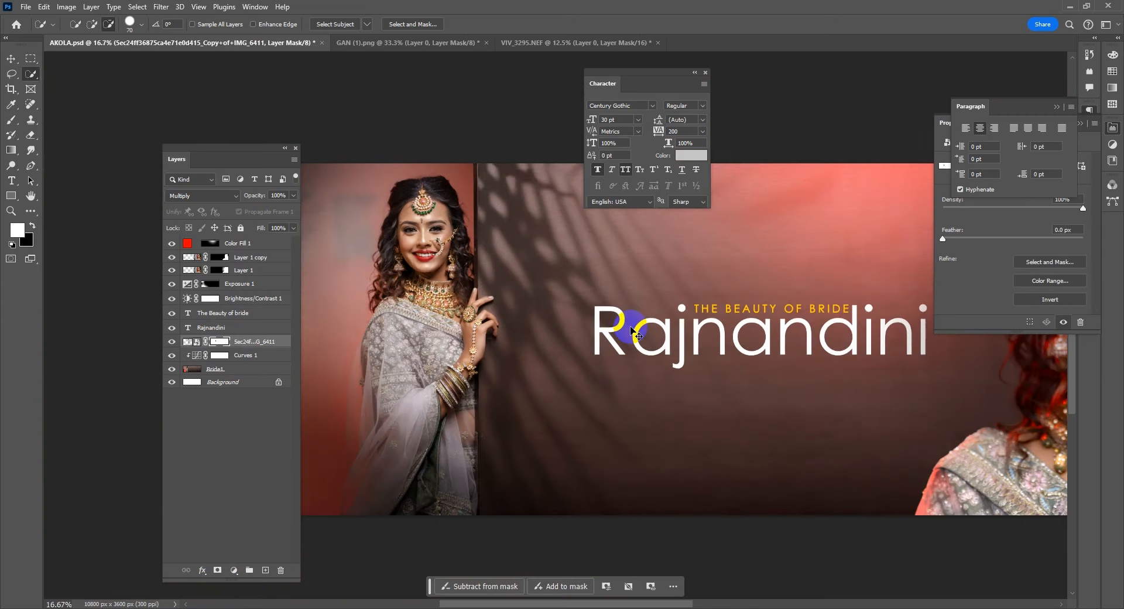
pyautogui.press('Tab')
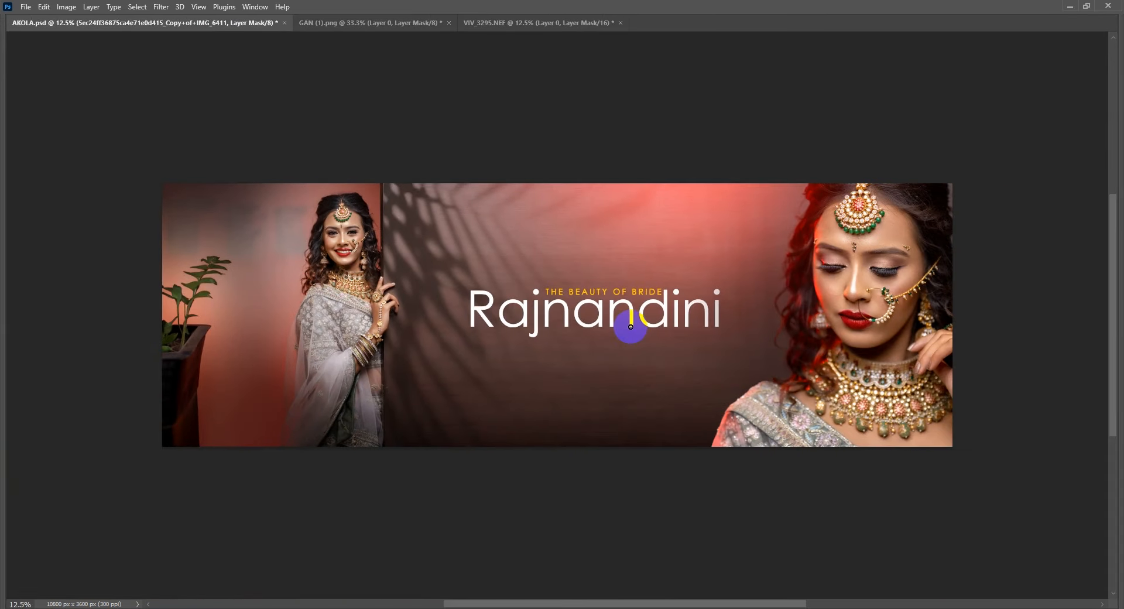
pyautogui.press('Tab')
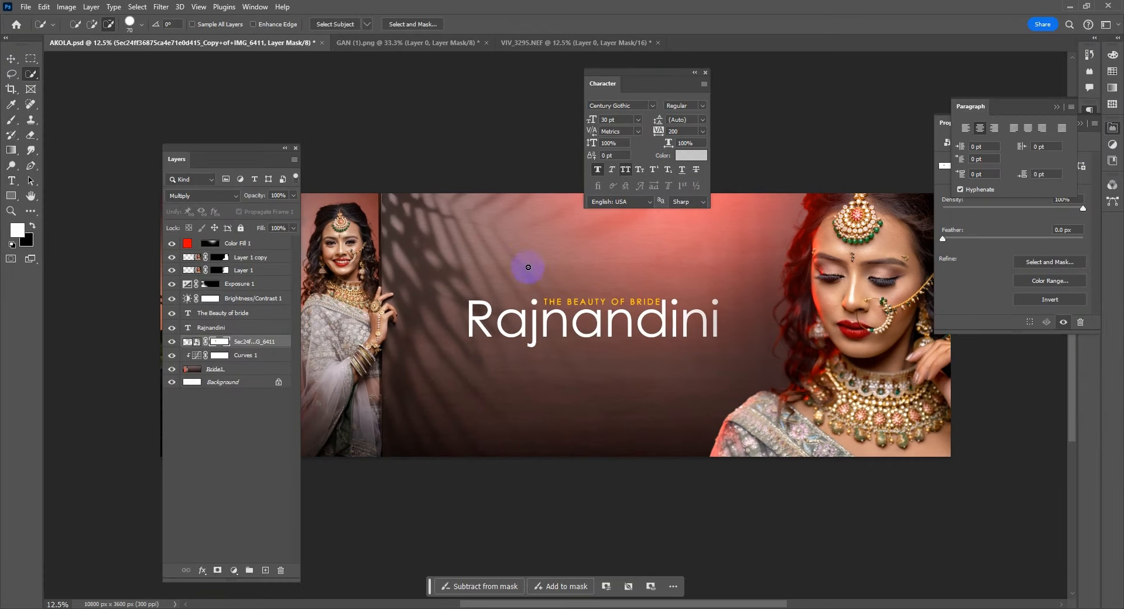
# Reset the workspace layout, then reopen the Layers panel and dock it with the collapsed panels.
pyautogui.click(1104, 25)
pyautogui.click(1061, 123)
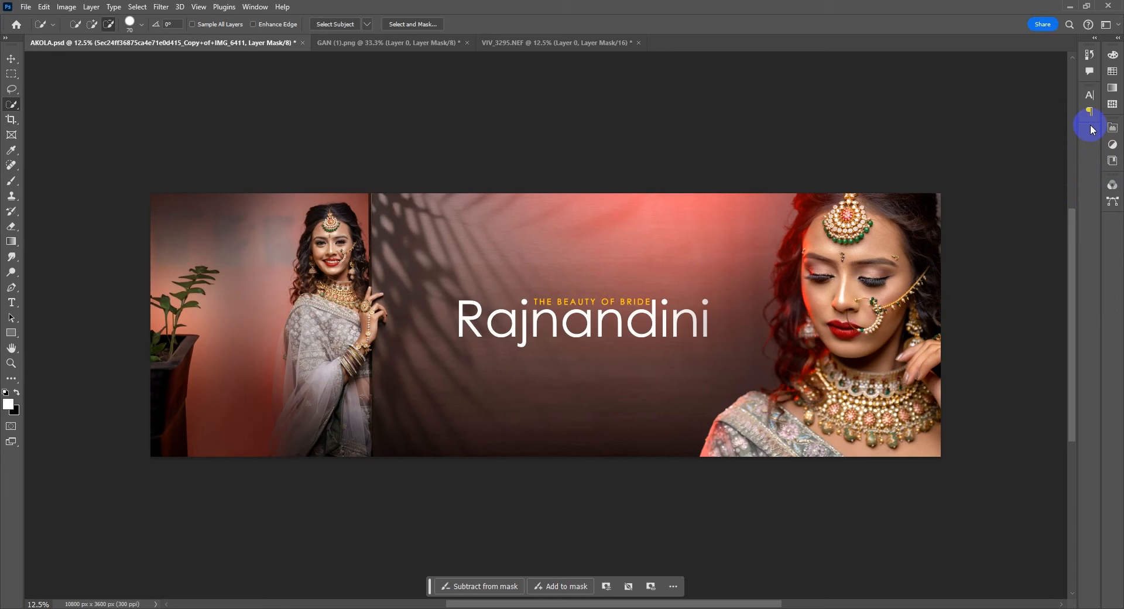
pyautogui.click(254, 7)
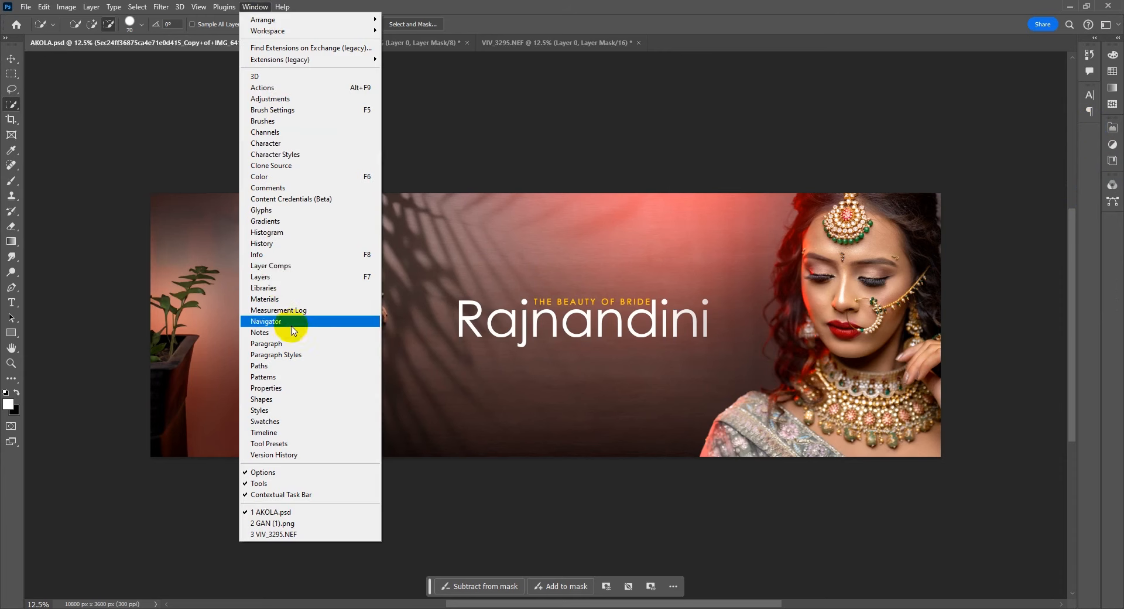
pyautogui.click(293, 268)
pyautogui.moveTo(887, 148); pyautogui.dragTo(1079, 125)
pyautogui.click(1089, 136)
pyautogui.moveTo(660, 285); pyautogui.dragTo(598, 284)
# Add a Color Lookup adjustment above the Color Fill 1 layer using the FallColors.look 3D LUT.
pyautogui.click(1036, 214)
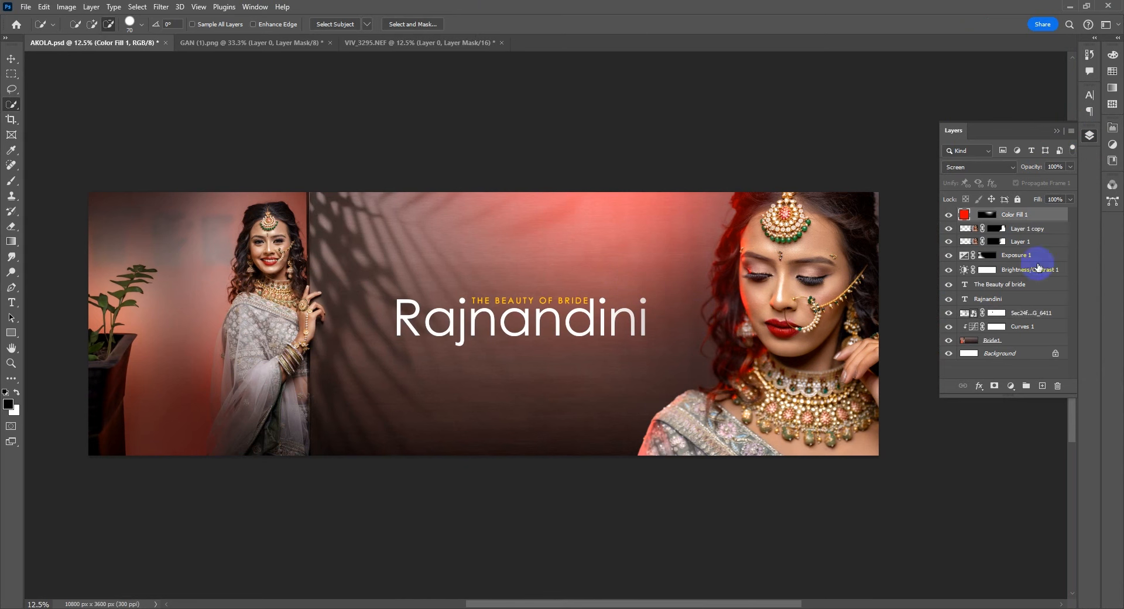
pyautogui.click(1011, 386)
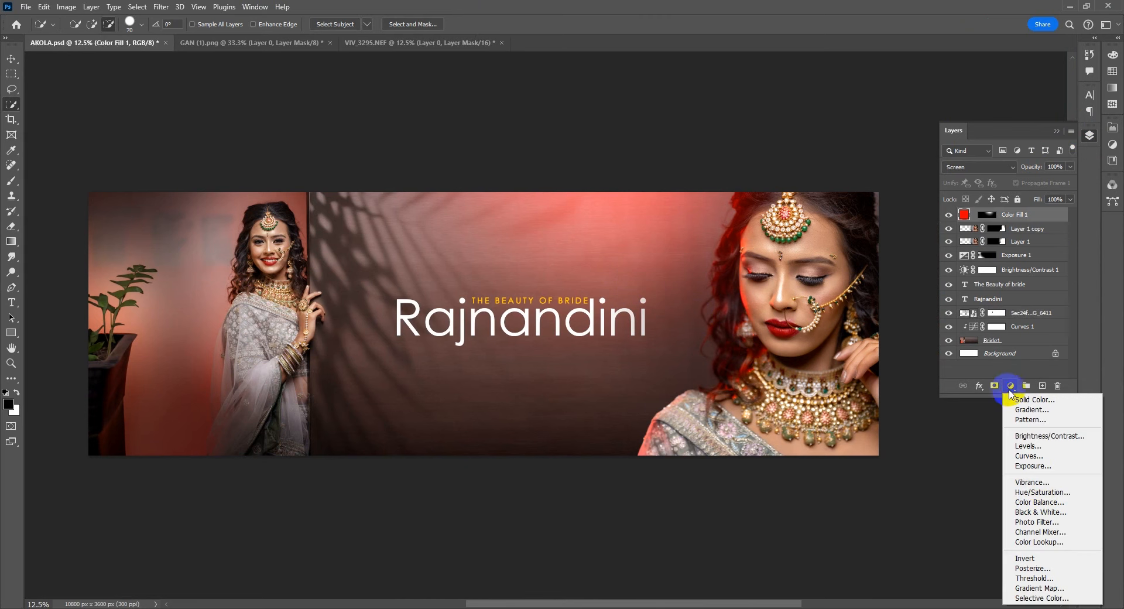
pyautogui.click(1055, 543)
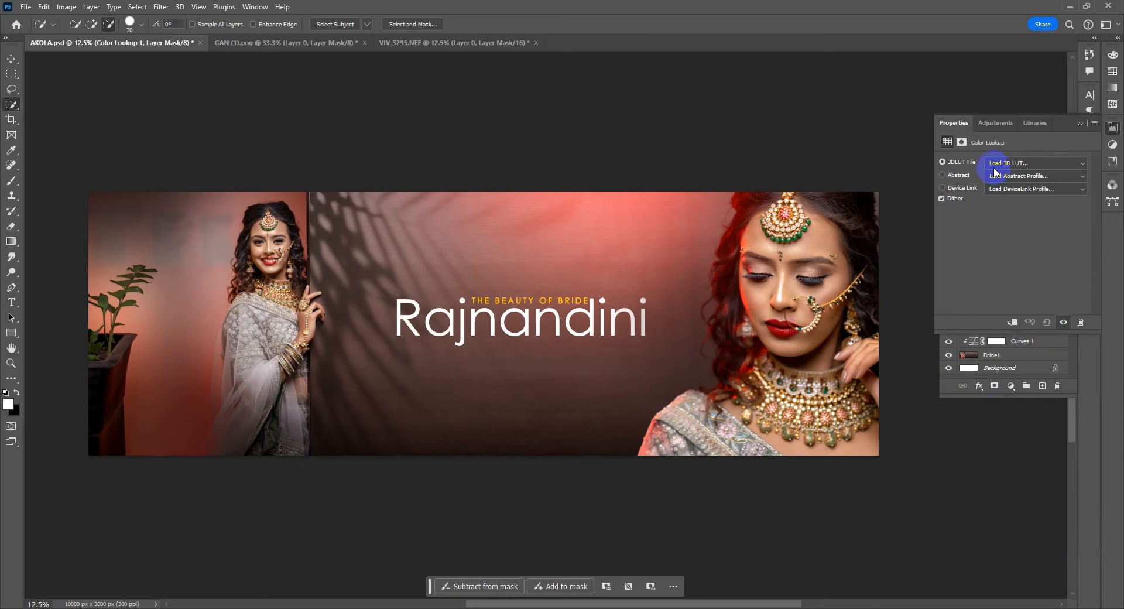
pyautogui.click(995, 166)
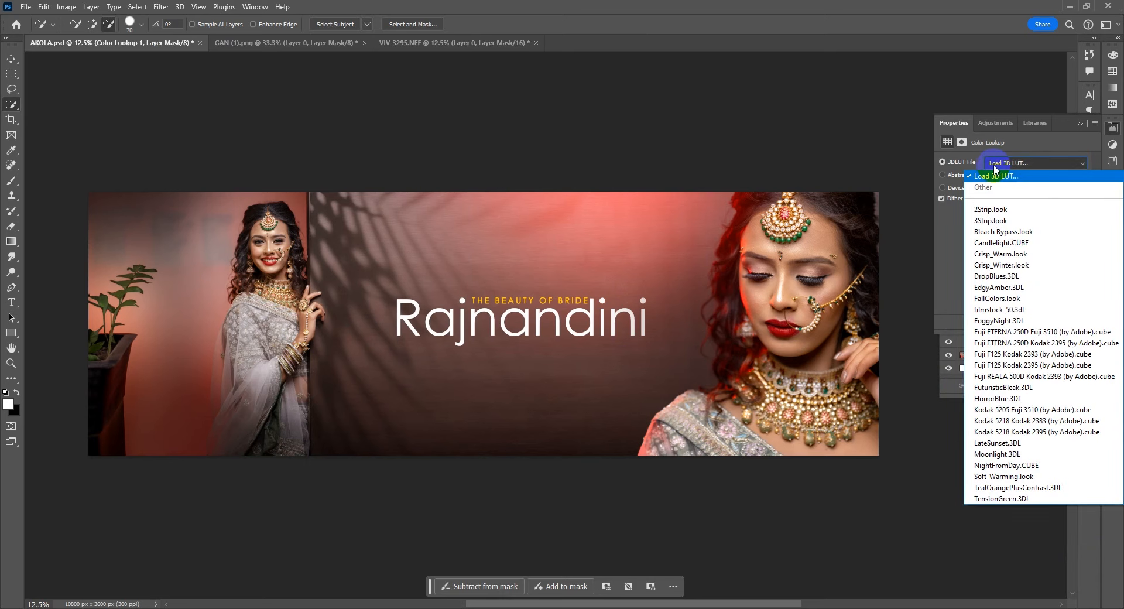
pyautogui.click(1011, 301)
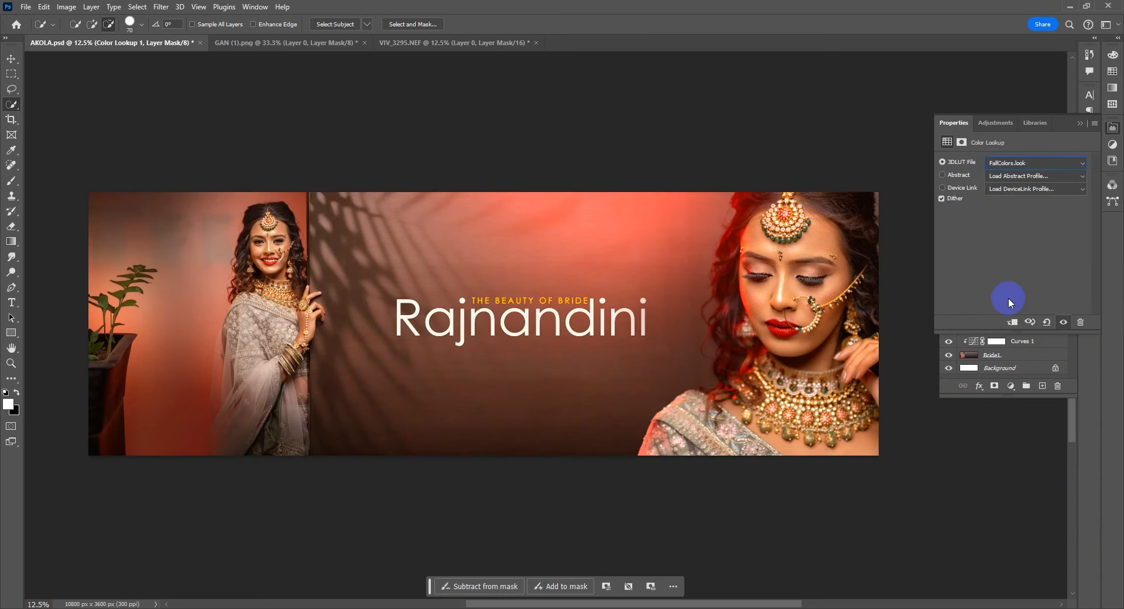
# Reduce the Color Lookup layer's fill to 36%.
pyautogui.click(1093, 169)
pyautogui.click(1071, 199)
pyautogui.moveTo(1070, 212); pyautogui.dragTo(1035, 214)
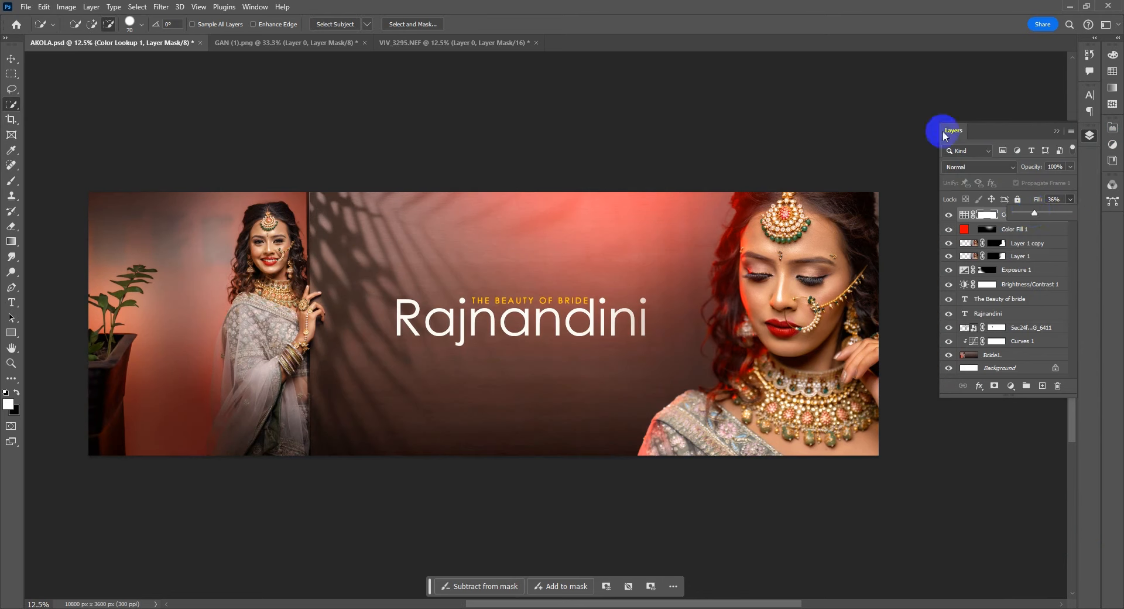
pyautogui.click(798, 37)
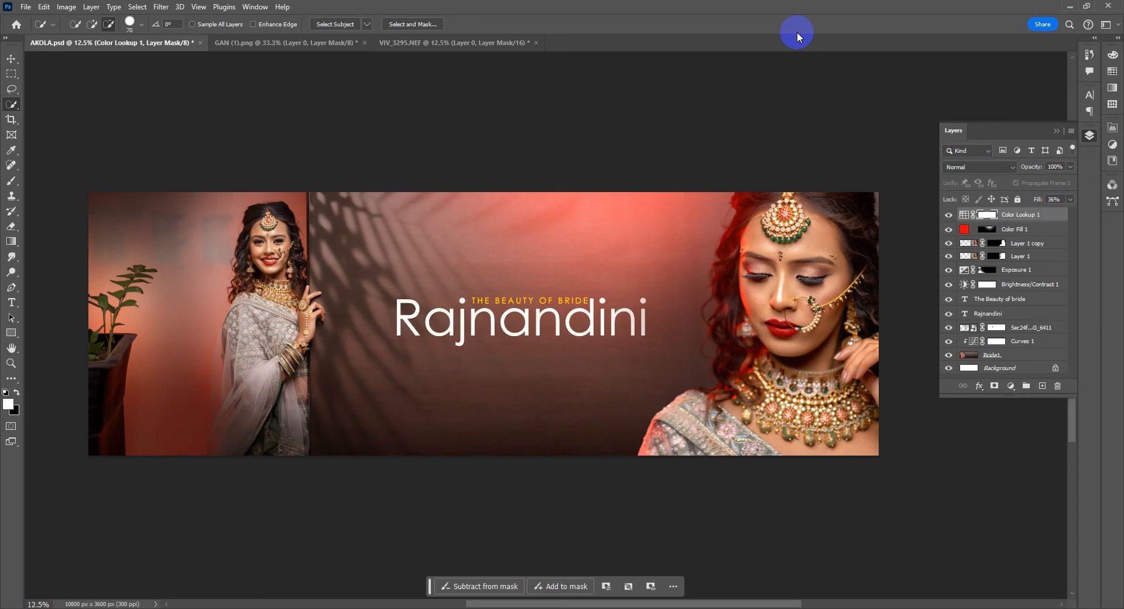